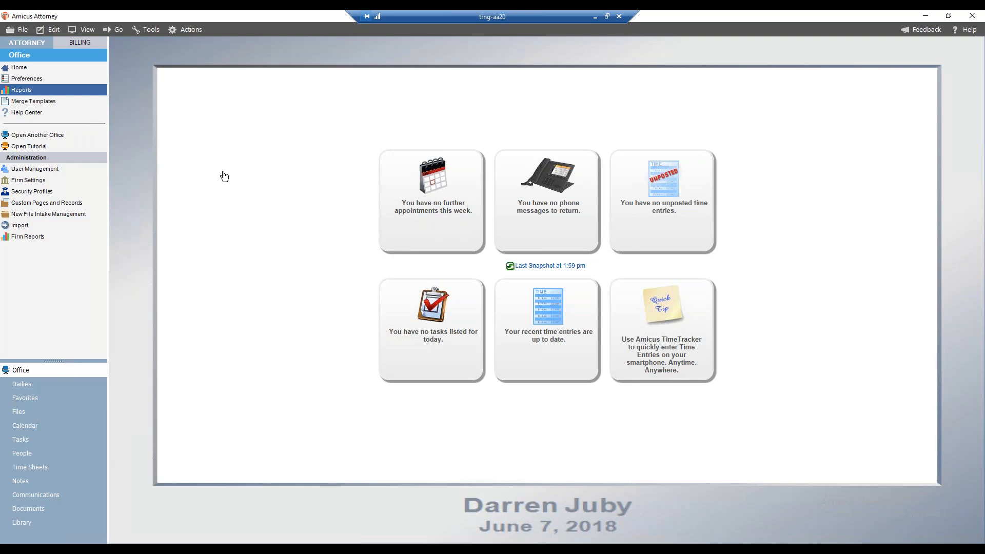
Step: Open the estate file of type Civil Litigation from the active files and show all its events
{"action": "left_click", "coordinate": [29, 415]}
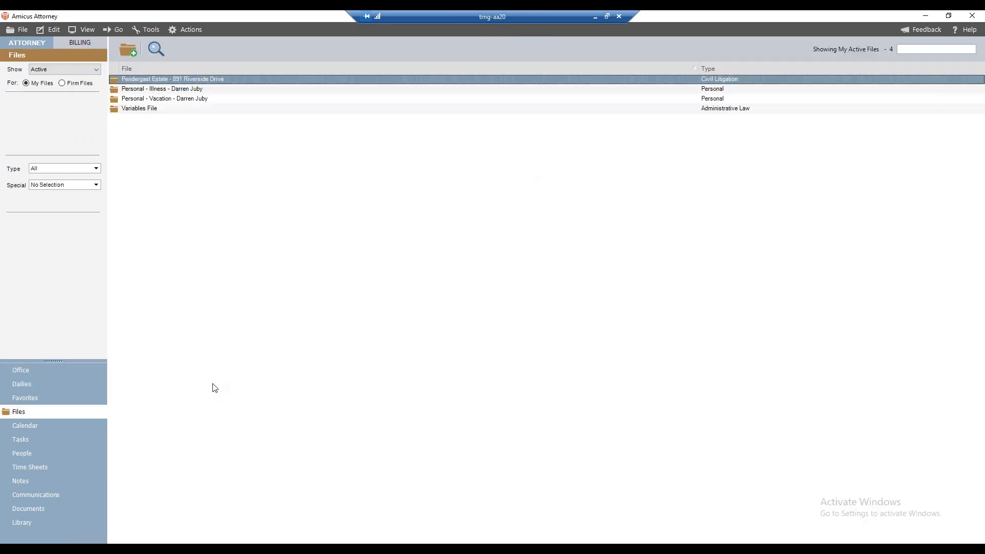
{"action": "double_click", "coordinate": [217, 78]}
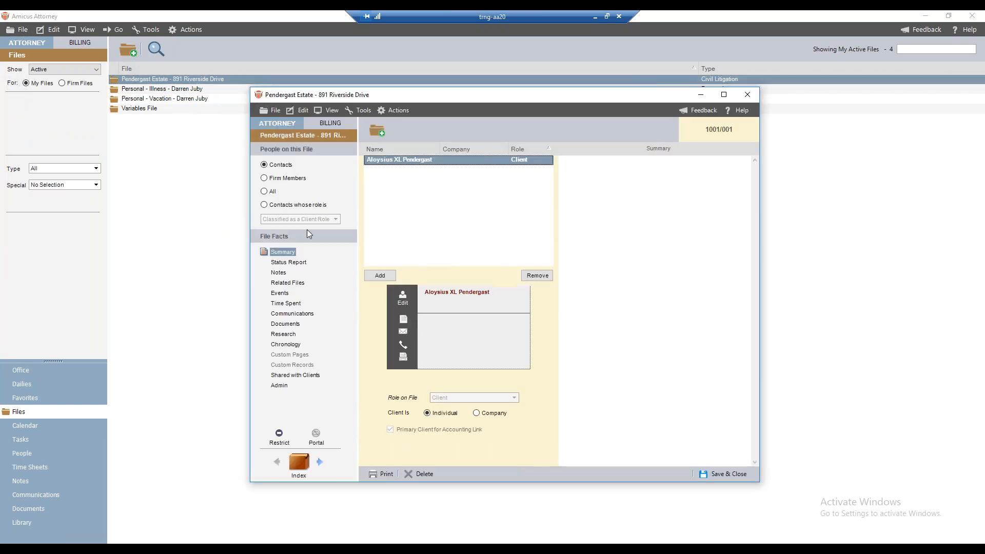
{"action": "left_click", "coordinate": [286, 293]}
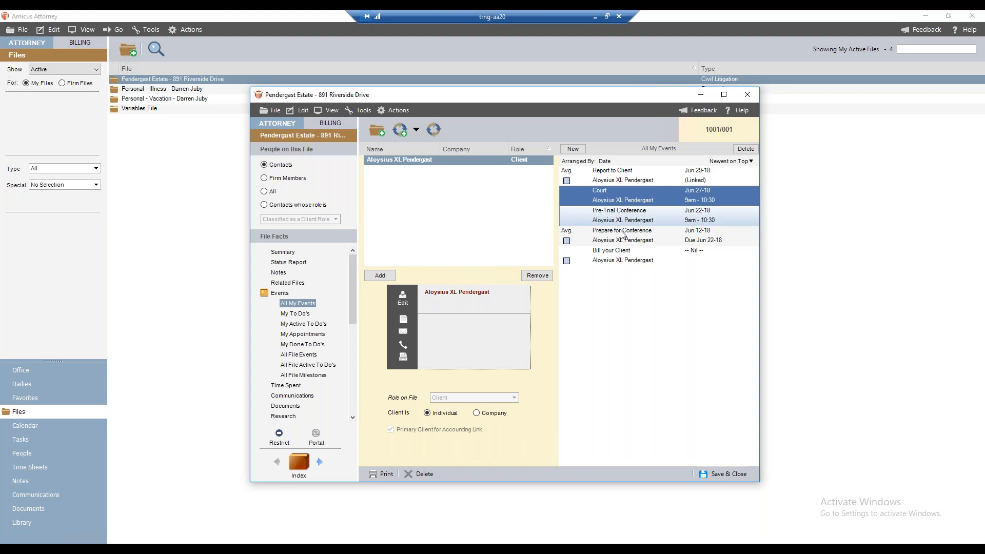
{"action": "left_click", "coordinate": [602, 179], "text": "ctrl"}
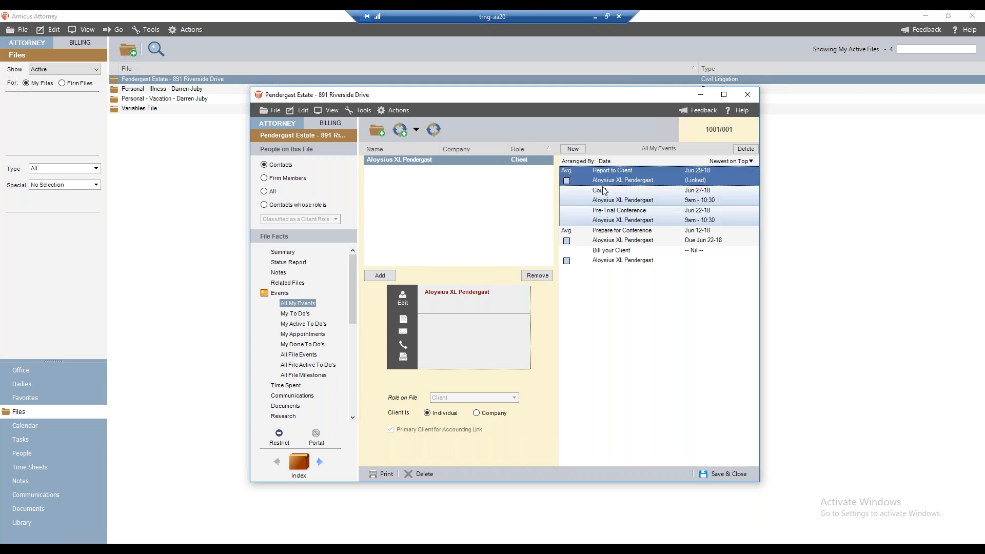
{"action": "left_click", "coordinate": [615, 261], "text": "shift"}
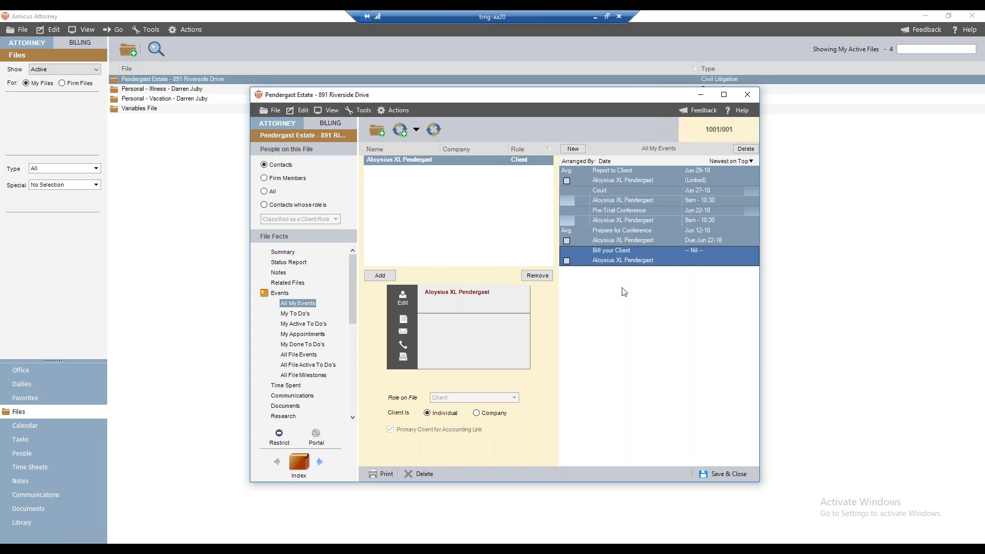
{"action": "left_click", "coordinate": [607, 219]}
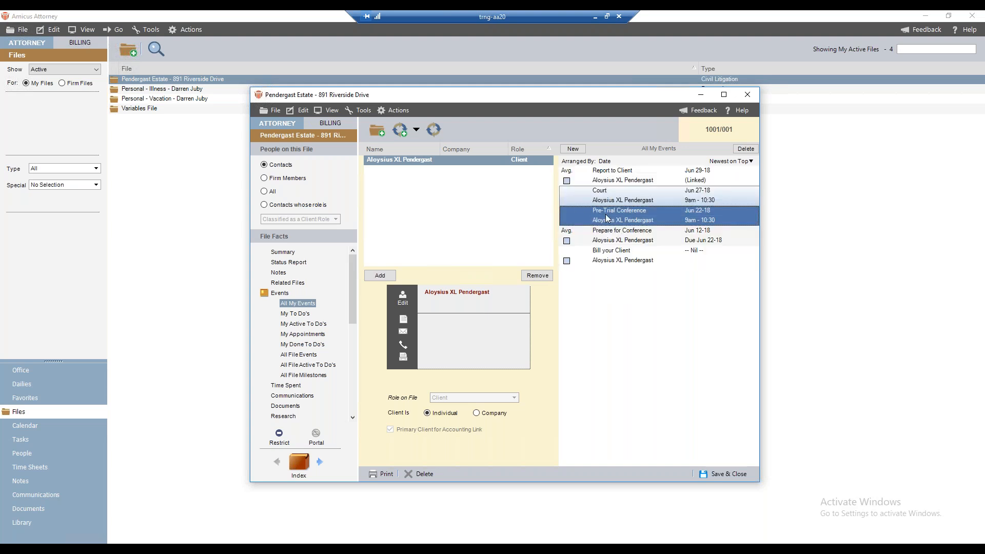
{"action": "left_click", "coordinate": [609, 181]}
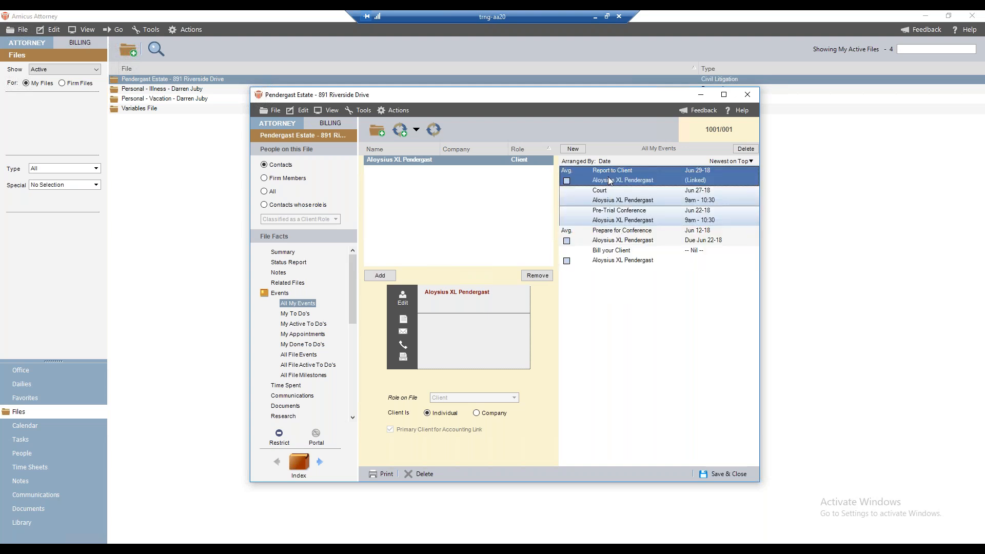
{"action": "left_click", "coordinate": [616, 199]}
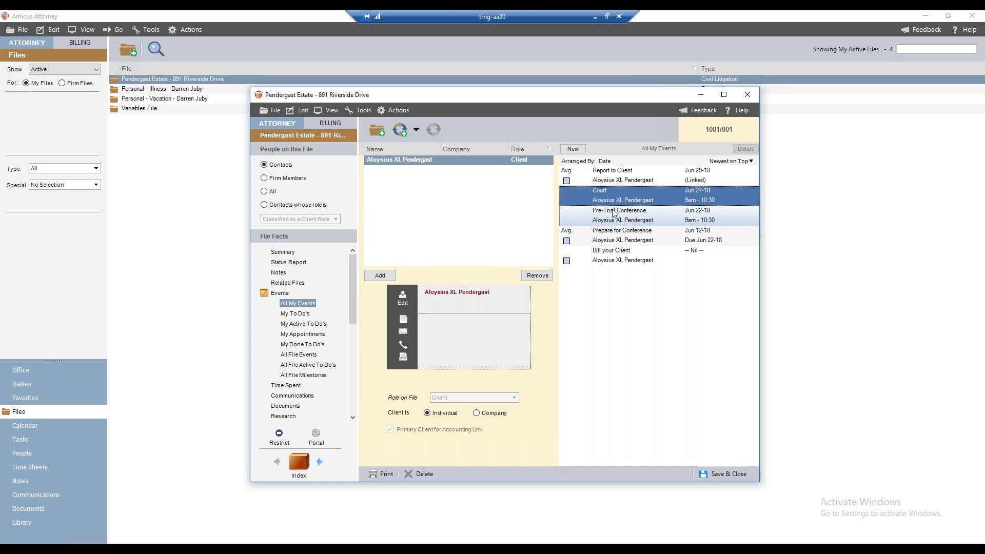
{"action": "left_click", "coordinate": [609, 214]}
{"action": "left_click", "coordinate": [607, 195]}
Step: Save the events from Report to Client through Bill your Client as a precedent named "Test", with firm member assignment set to Same as original
{"action": "left_click", "coordinate": [610, 180]}
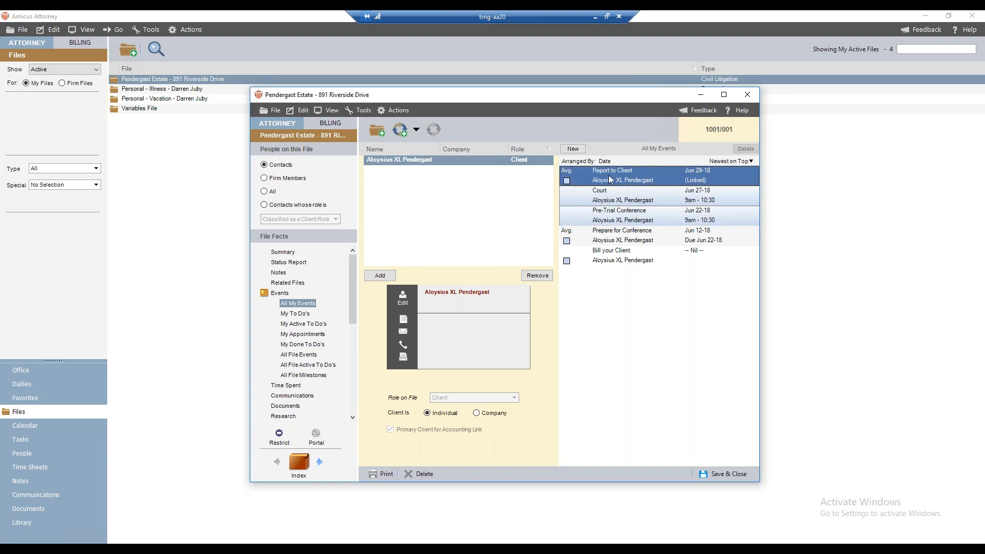
{"action": "left_click", "coordinate": [617, 255], "text": "shift"}
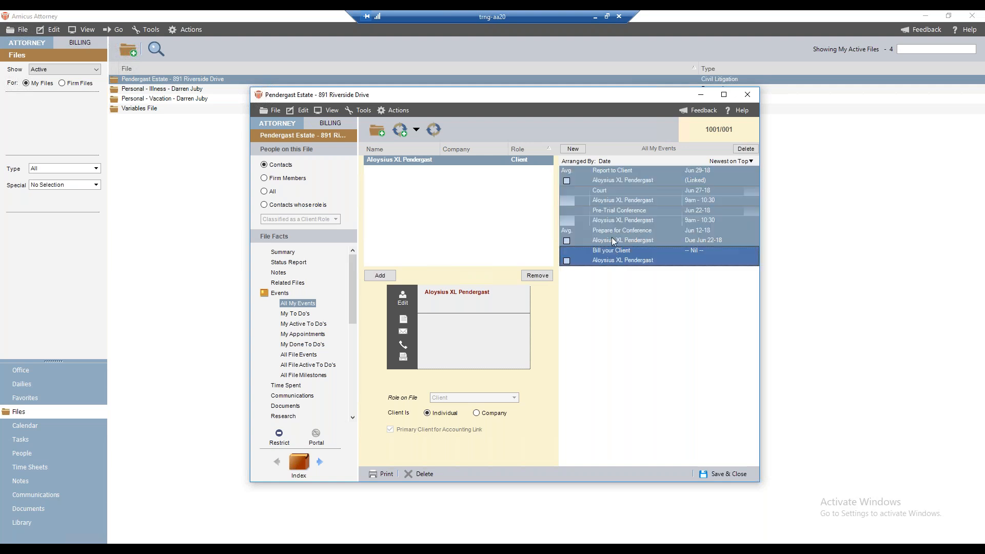
{"action": "left_click", "coordinate": [414, 133]}
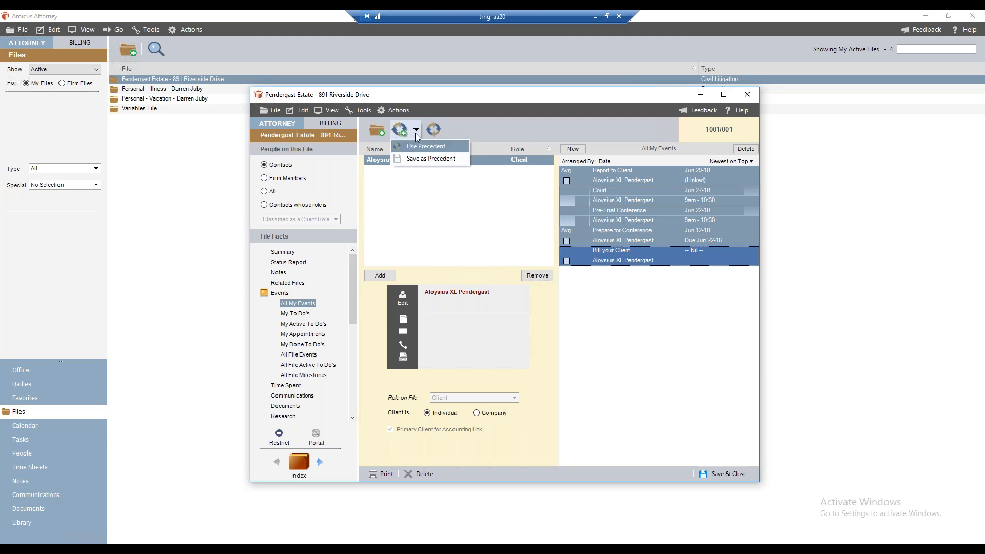
{"action": "left_click", "coordinate": [419, 160]}
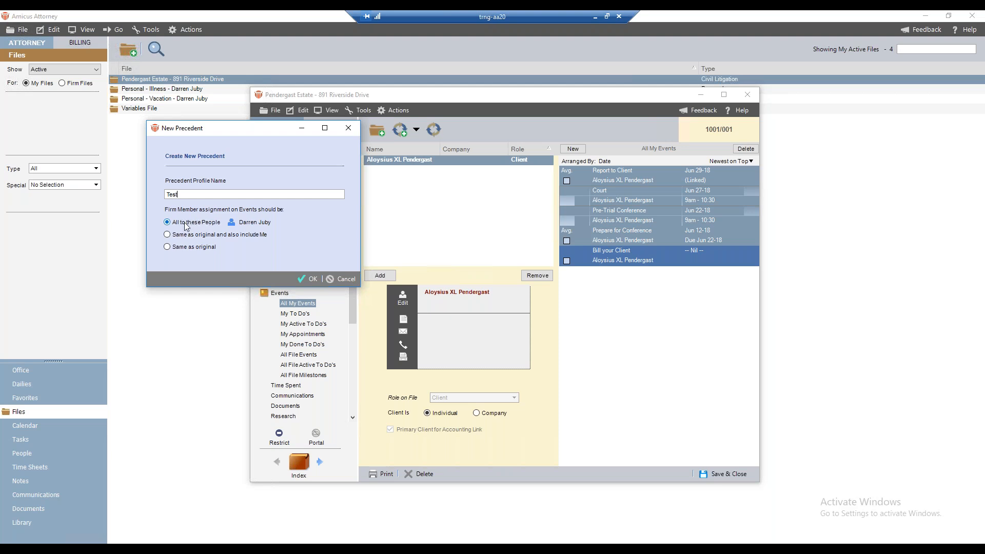
{"action": "left_click", "coordinate": [232, 226]}
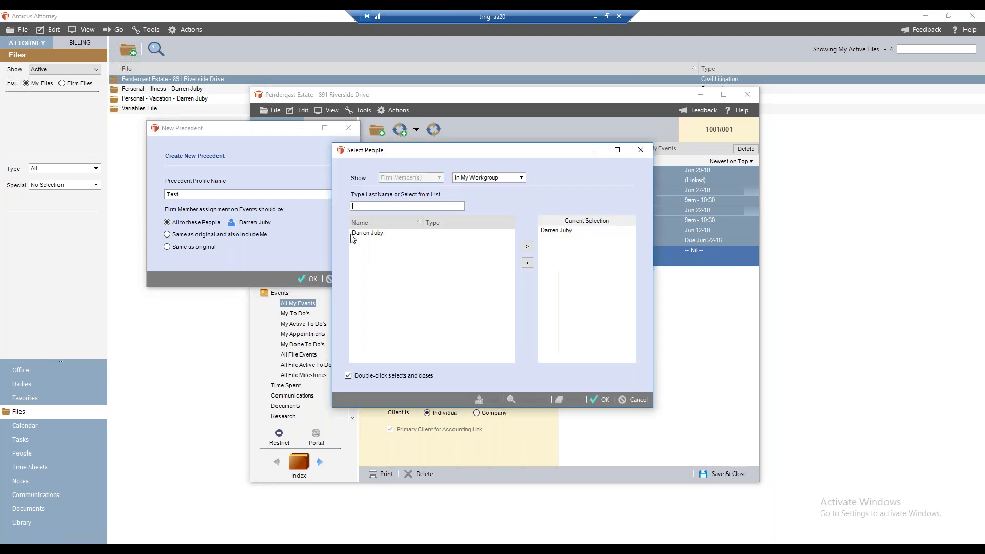
{"action": "left_click", "coordinate": [635, 403]}
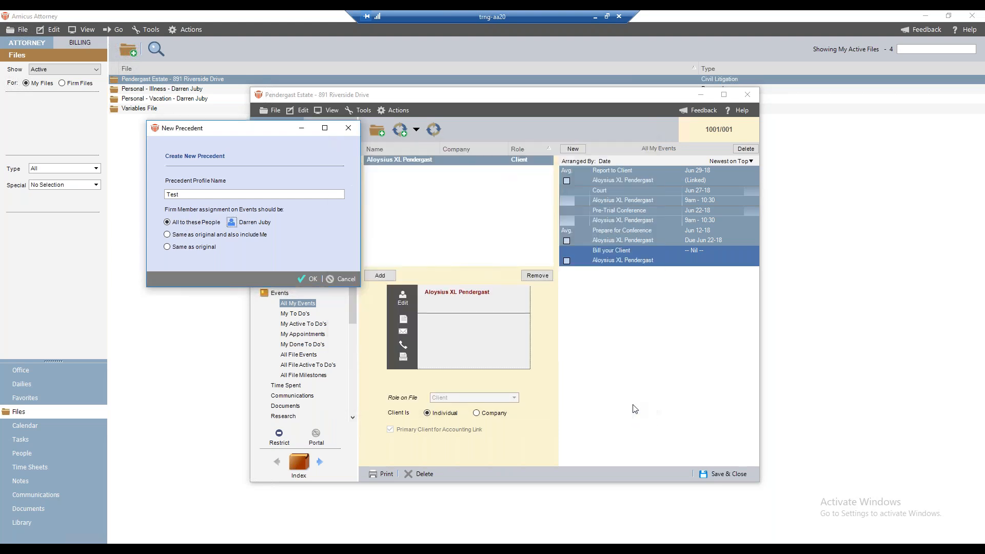
{"action": "left_click", "coordinate": [167, 236]}
{"action": "left_click", "coordinate": [167, 247]}
{"action": "left_click", "coordinate": [313, 280]}
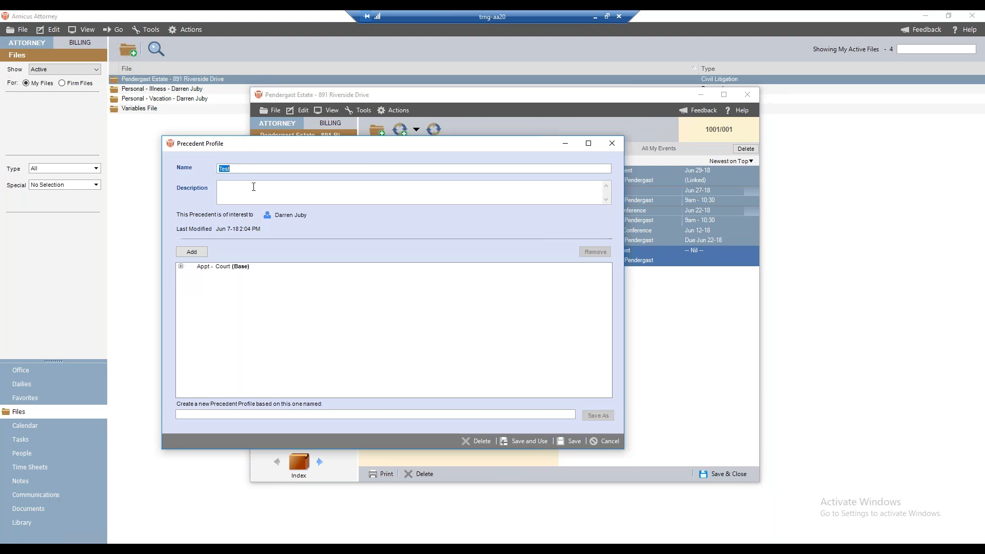
Step: Expand the precedent's event tree under the Court base appointment and examine that appointment's existing links
{"action": "left_click", "coordinate": [181, 267]}
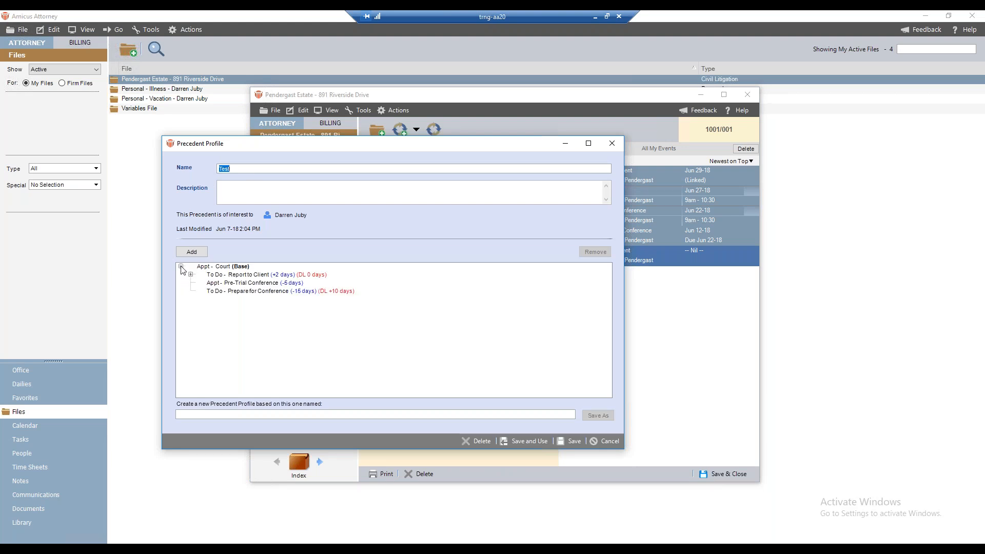
{"action": "left_click", "coordinate": [191, 274]}
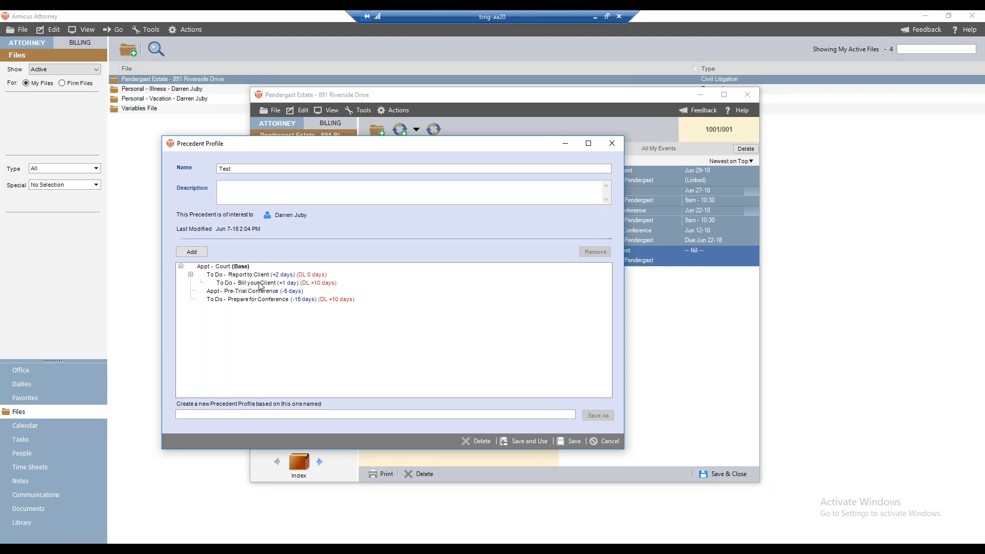
{"action": "left_click", "coordinate": [223, 268]}
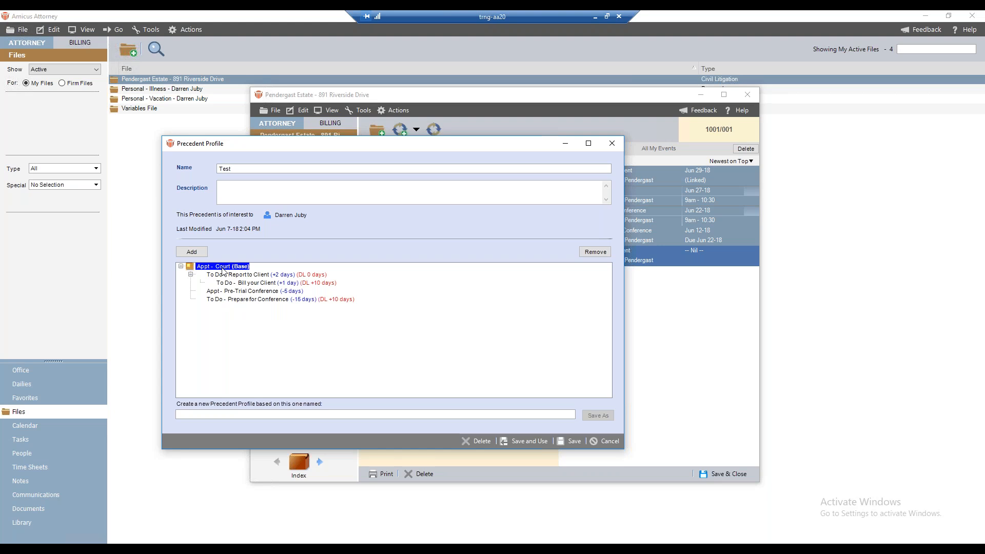
{"action": "double_click", "coordinate": [222, 267]}
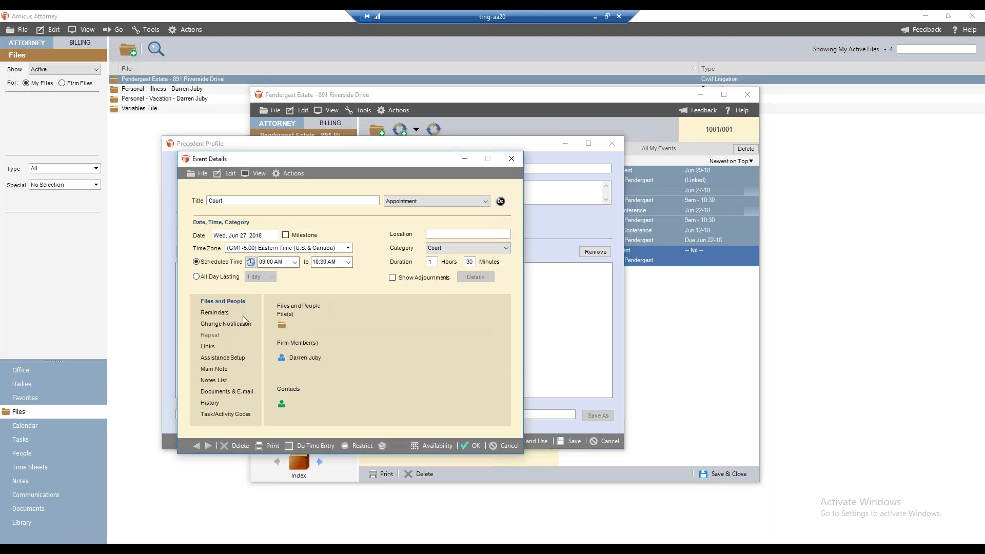
{"action": "left_click", "coordinate": [208, 347]}
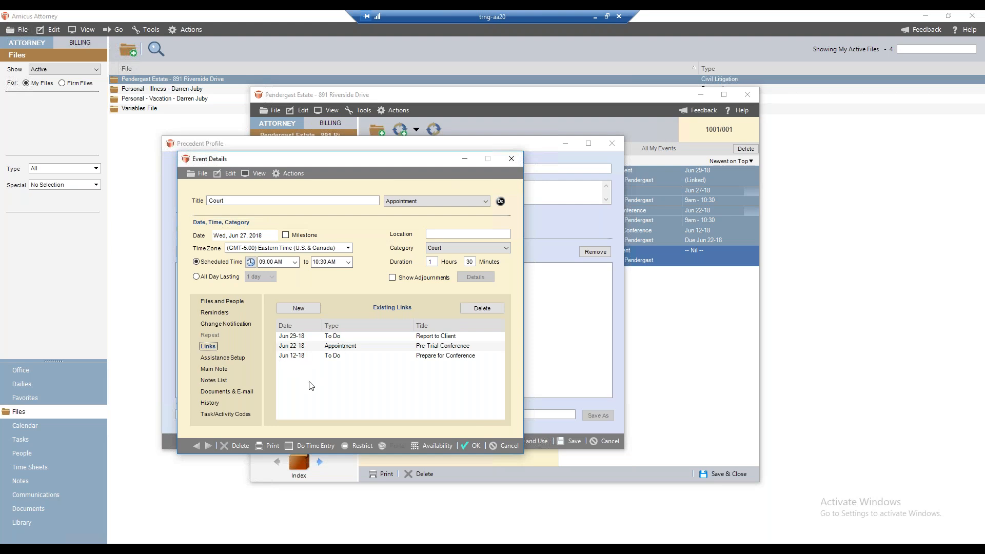
{"action": "left_click", "coordinate": [501, 445]}
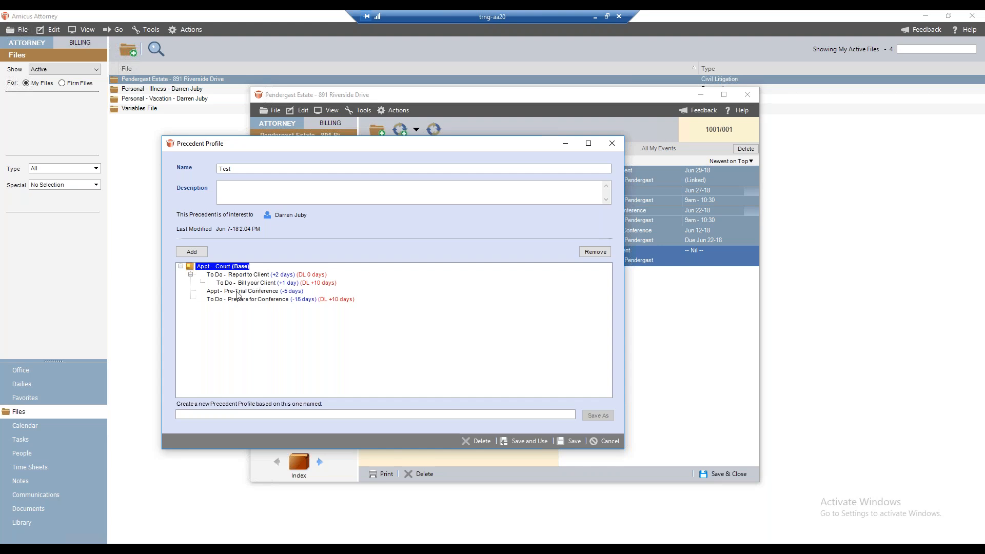
Step: Compare the Pre-Trial Conference and Prepare for Conference day offsets with the Court base event, and close the precedent profile without saving
{"action": "left_click", "coordinate": [237, 292]}
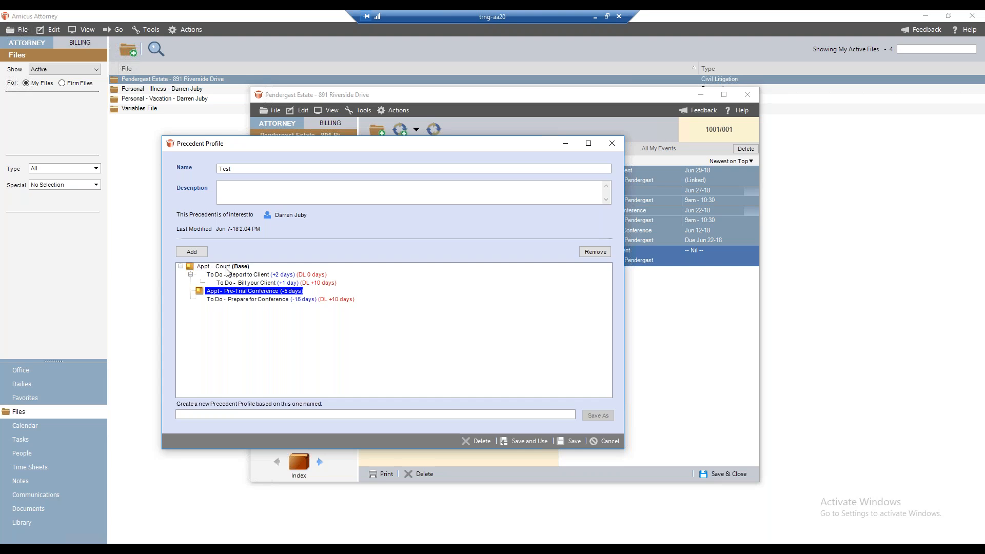
{"action": "left_click", "coordinate": [226, 271]}
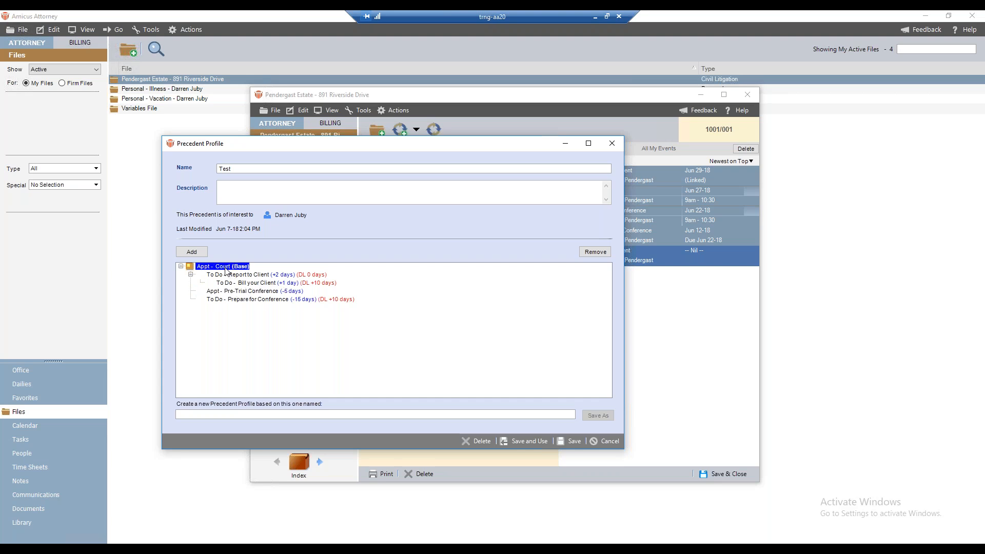
{"action": "left_click", "coordinate": [243, 302]}
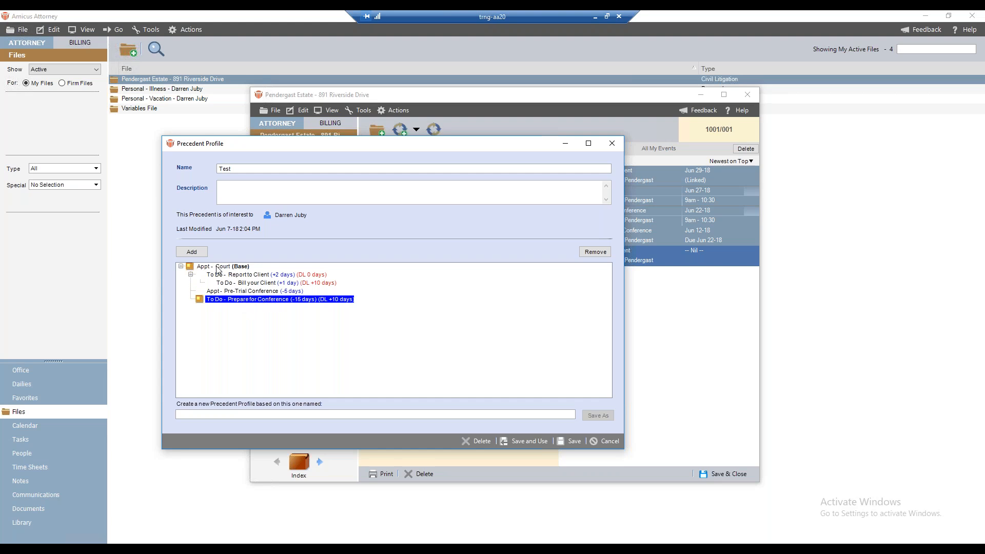
{"action": "left_click", "coordinate": [596, 439]}
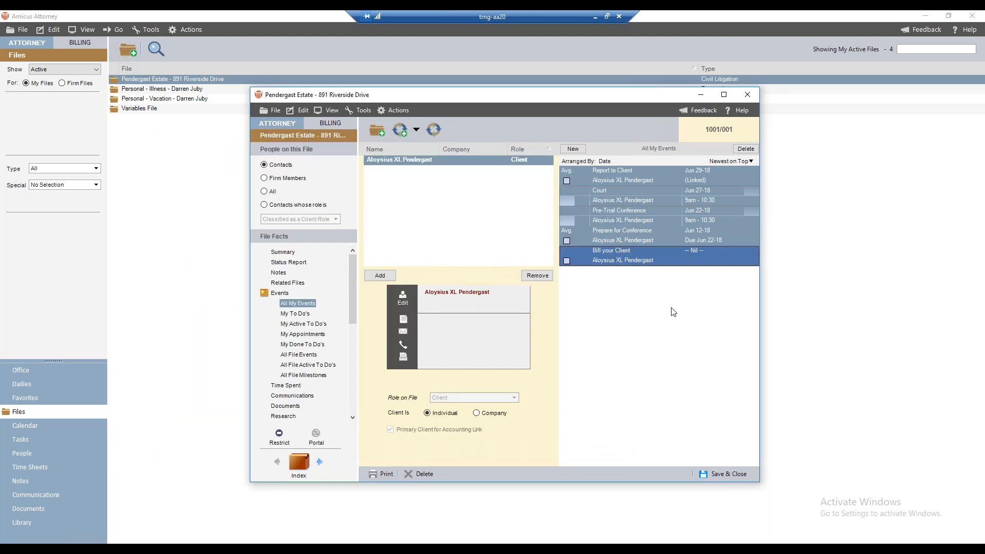
Step: Look over the Pre-Trial Conference and Bill your Client events, and save and close the estate file
{"action": "left_click", "coordinate": [583, 225]}
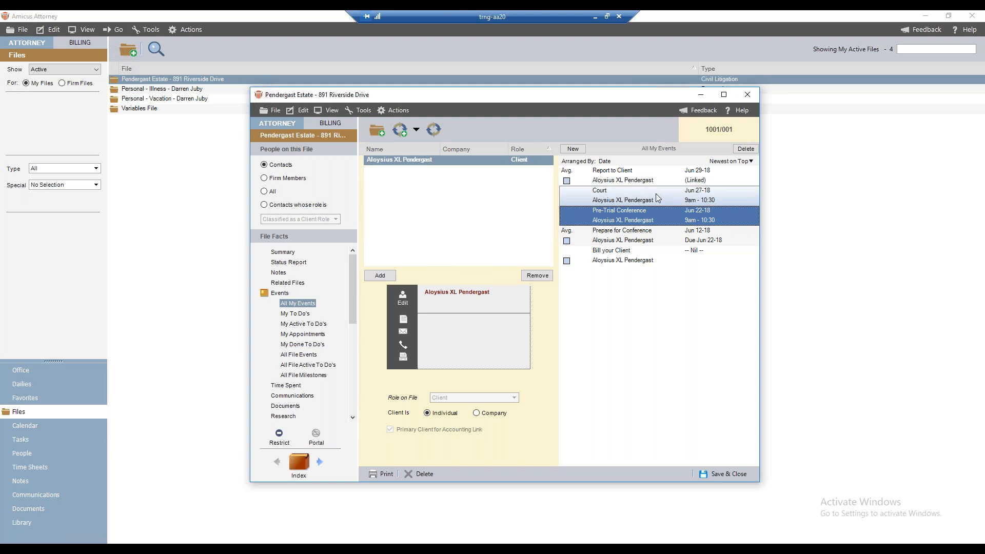
{"action": "left_click", "coordinate": [639, 255]}
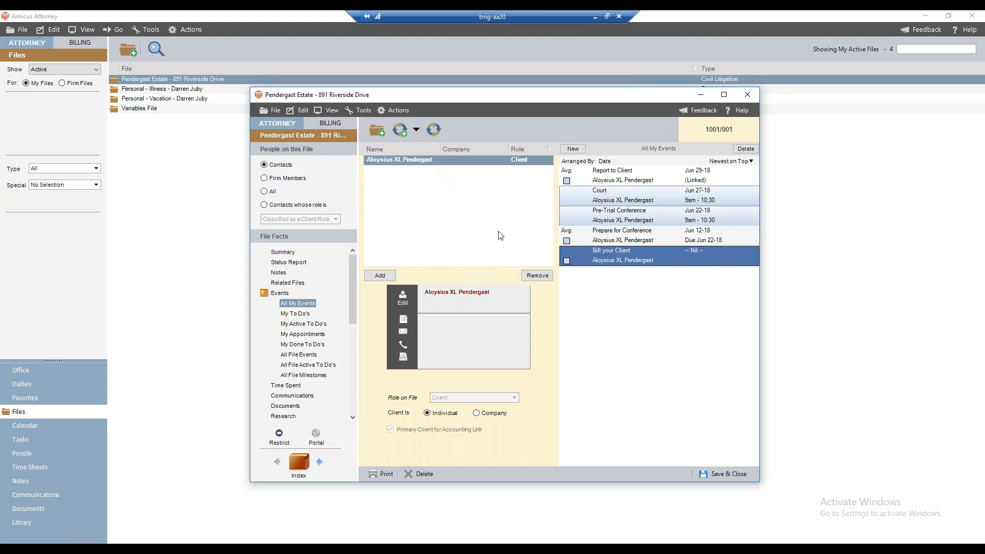
{"action": "left_click", "coordinate": [724, 473]}
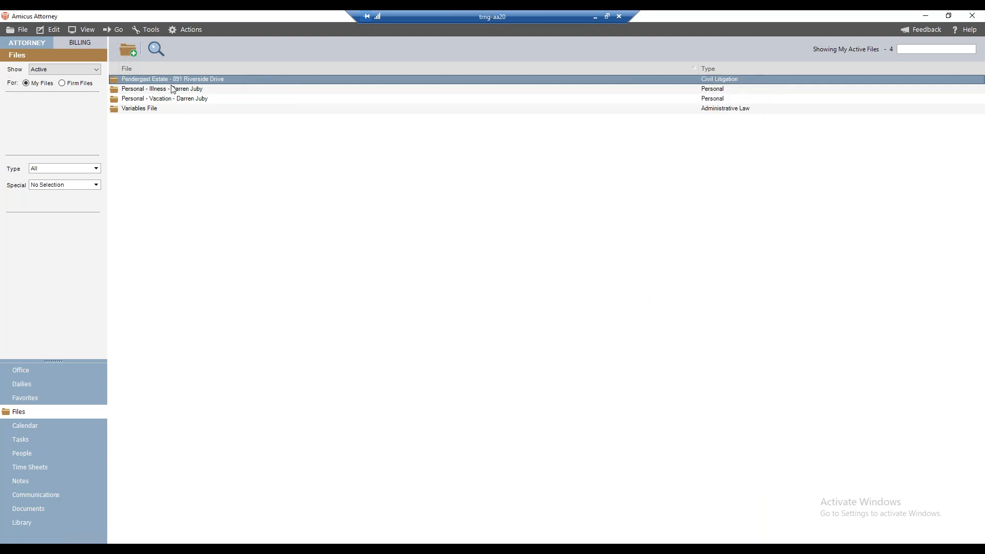
Step: Create a new file not based on the selected one, assign the existing contact as primary client, and save and open it
{"action": "left_click", "coordinate": [127, 46]}
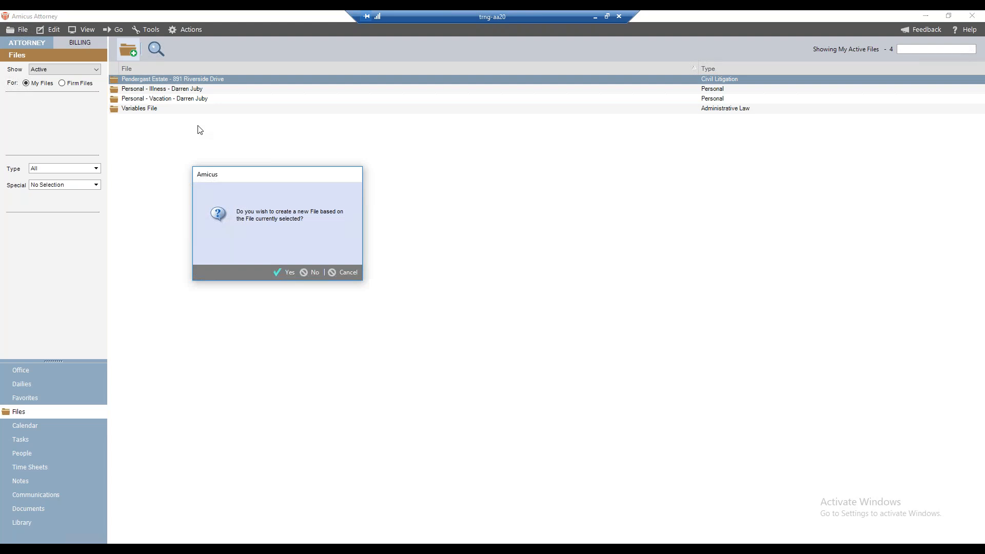
{"action": "left_click", "coordinate": [309, 272]}
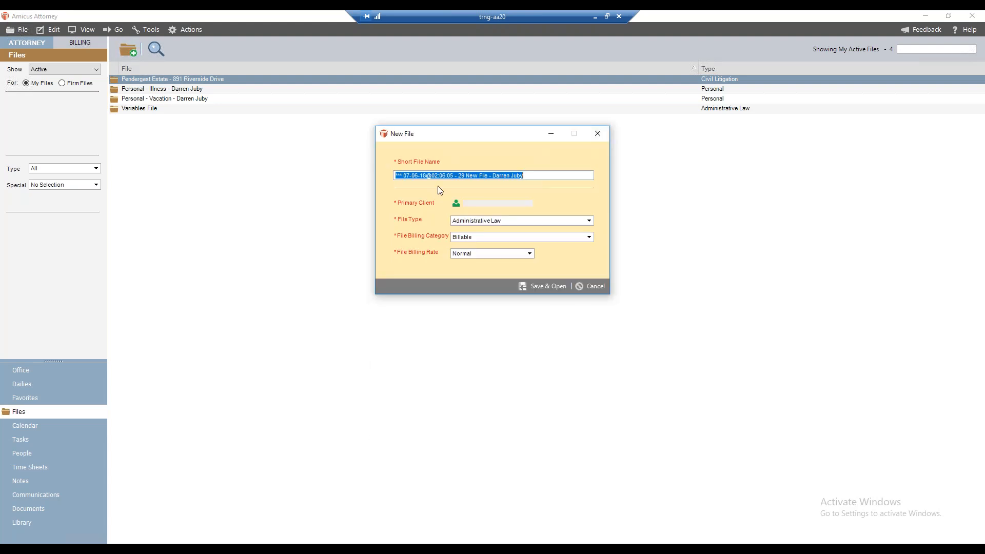
{"action": "left_click", "coordinate": [456, 203]}
{"action": "double_click", "coordinate": [406, 233]}
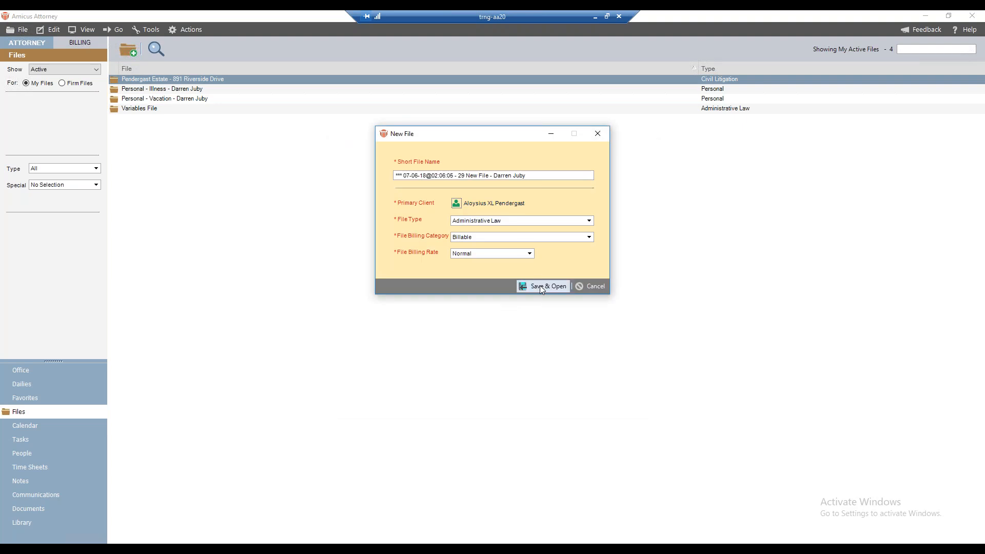
{"action": "left_click", "coordinate": [541, 286]}
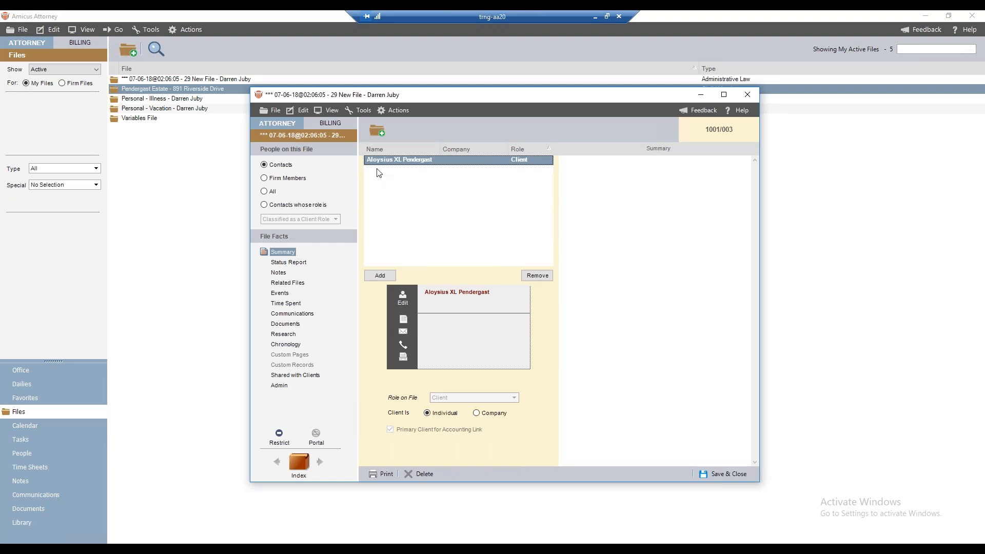
Step: From the new file's events, use the Court Workflow precedent with firm member assignment the same as original based on Role on File
{"action": "left_click", "coordinate": [287, 293]}
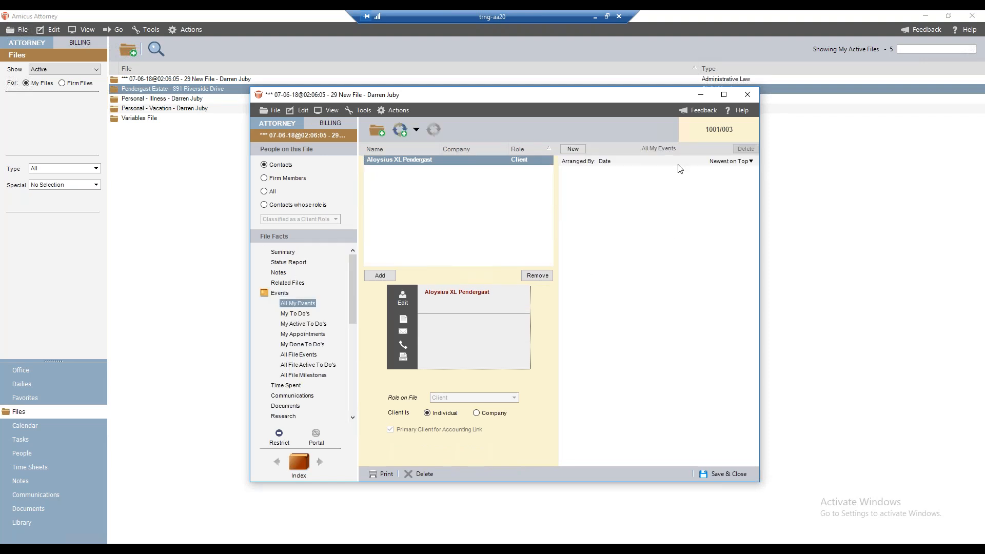
{"action": "left_click", "coordinate": [415, 130]}
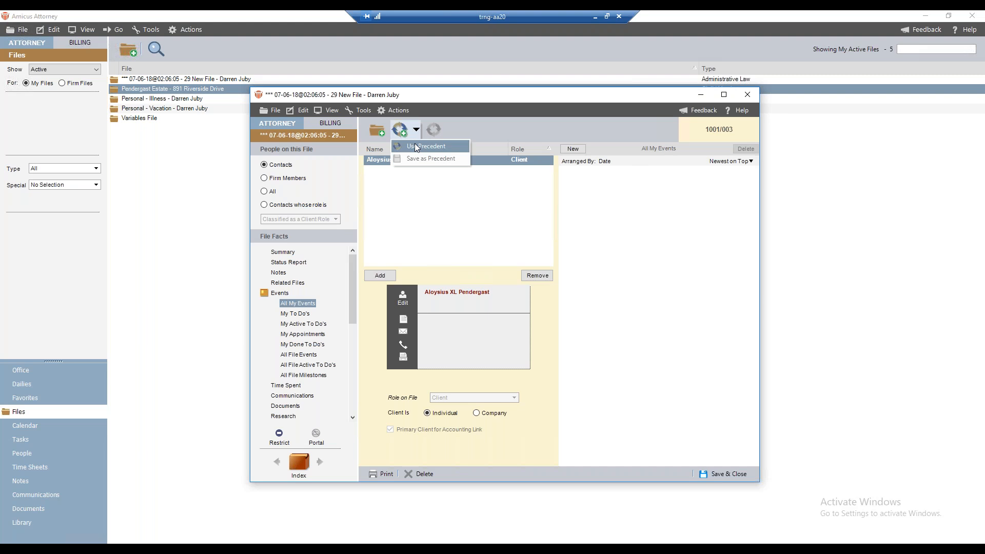
{"action": "left_click", "coordinate": [398, 110]}
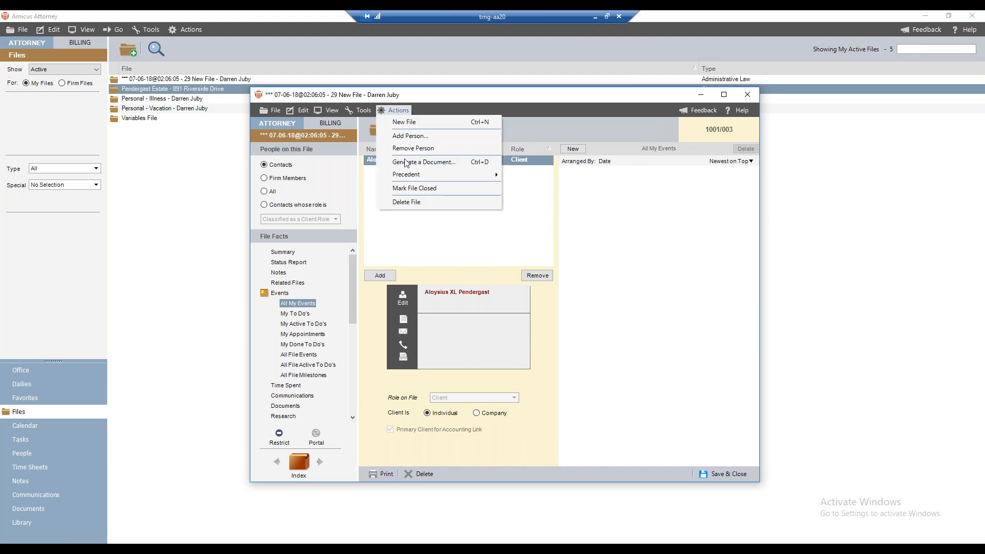
{"action": "mouse_move", "coordinate": [408, 175]}
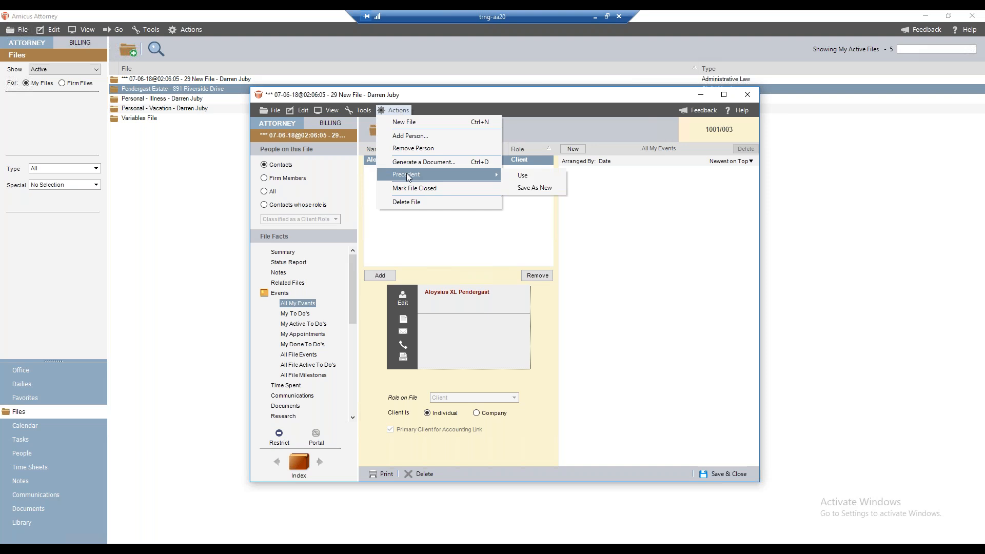
{"action": "left_click", "coordinate": [525, 176]}
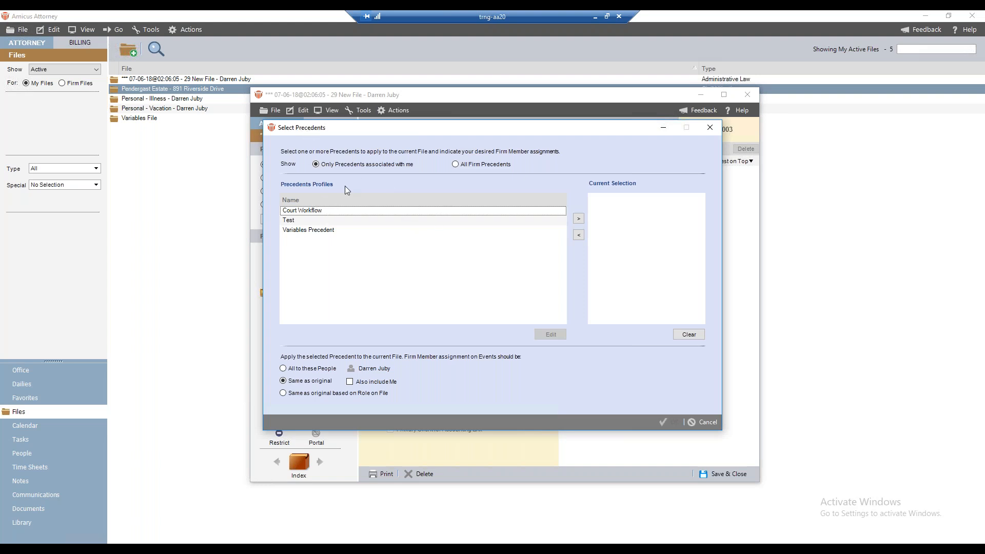
{"action": "left_click", "coordinate": [303, 211]}
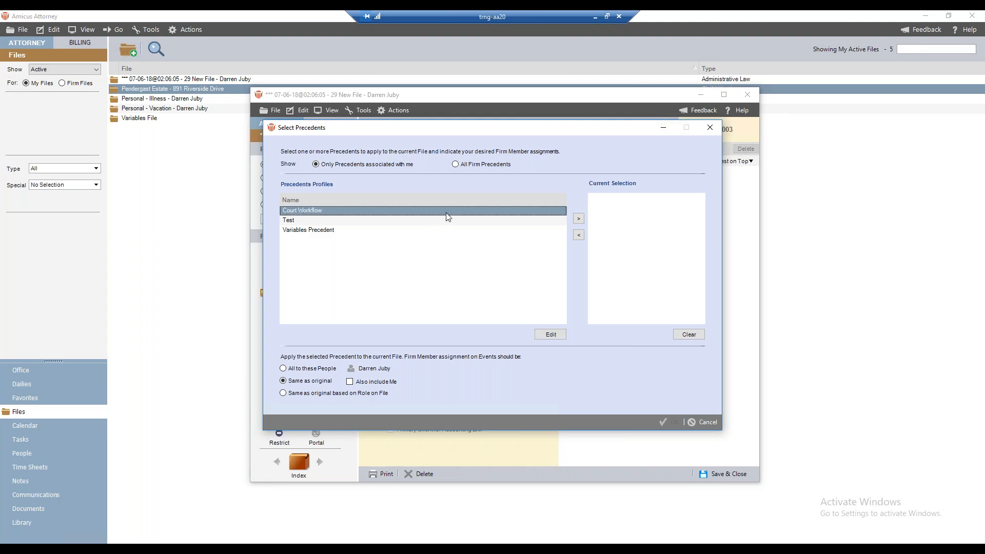
{"action": "left_click", "coordinate": [579, 219]}
{"action": "left_click", "coordinate": [295, 394]}
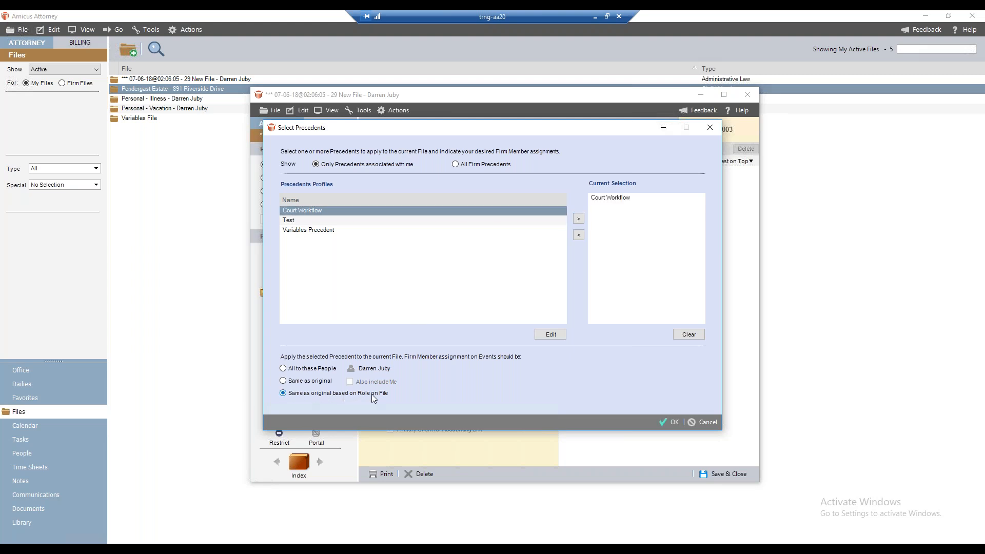
{"action": "left_click", "coordinate": [670, 423]}
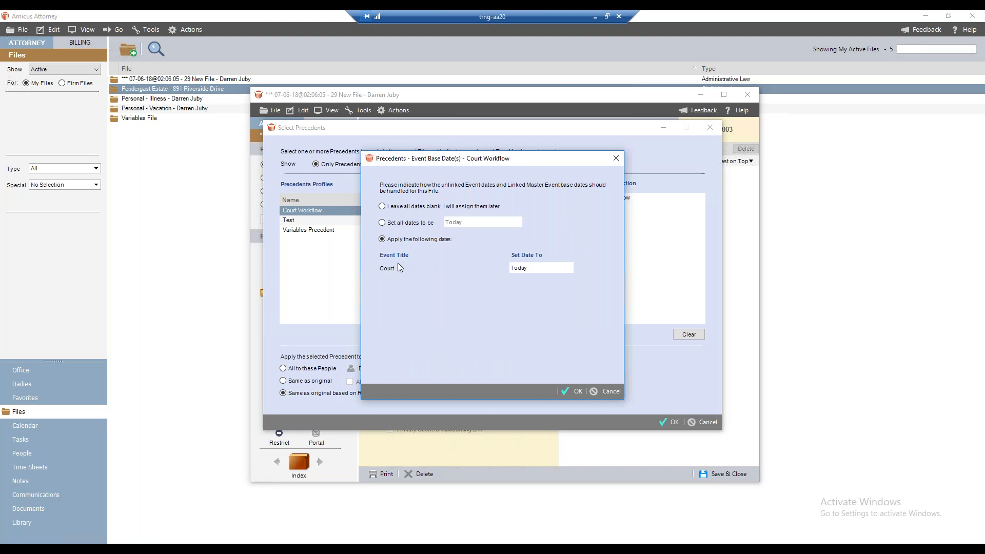
Step: Set the Court event's base date to July 25, 2018 and apply the precedent to the file
{"action": "left_click", "coordinate": [551, 270]}
{"action": "left_click", "coordinate": [567, 269]}
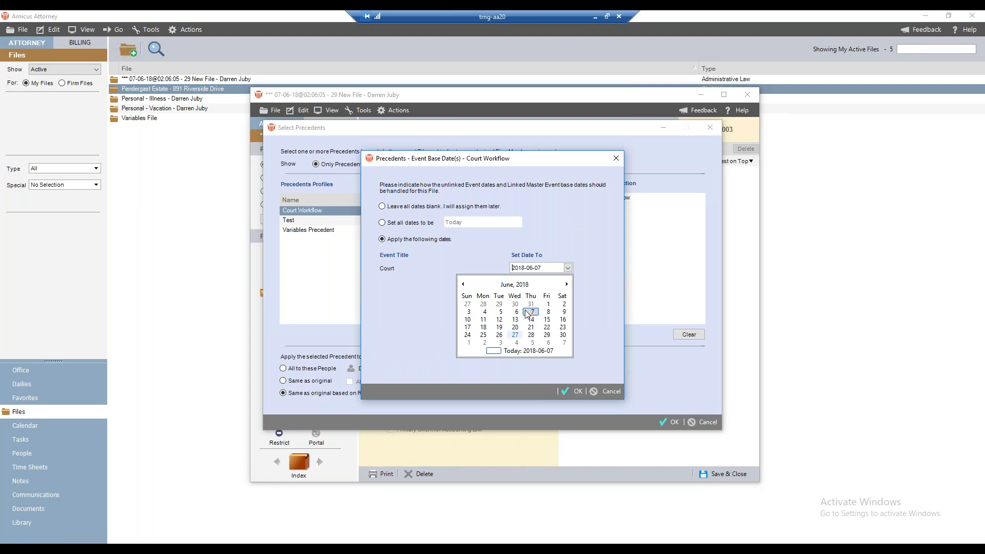
{"action": "left_click", "coordinate": [566, 285]}
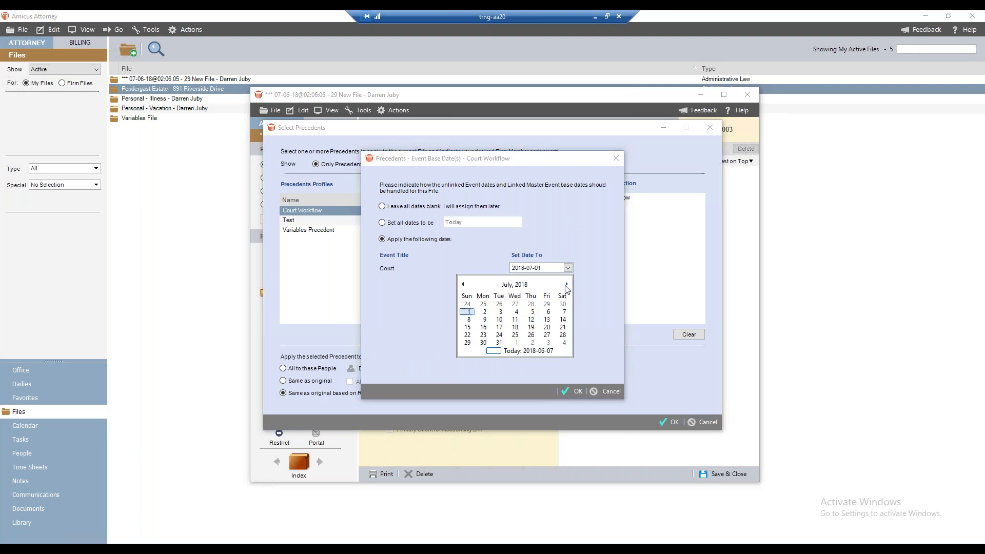
{"action": "left_click", "coordinate": [515, 336]}
{"action": "left_click", "coordinate": [569, 389]}
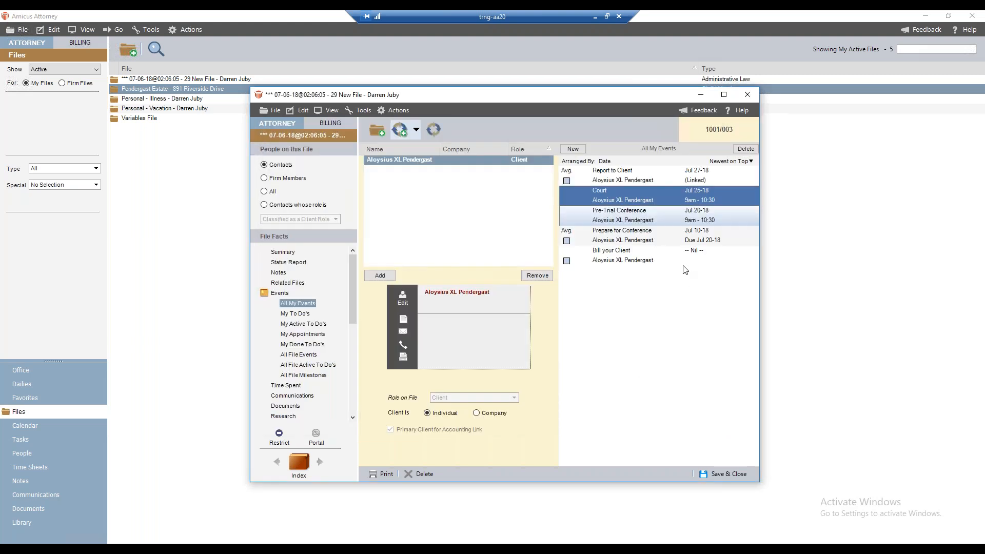
Step: Open the Court Workflow precedent for editing from the precedent selection, and save a new profile based on it named Test 2
{"action": "left_click", "coordinate": [630, 175]}
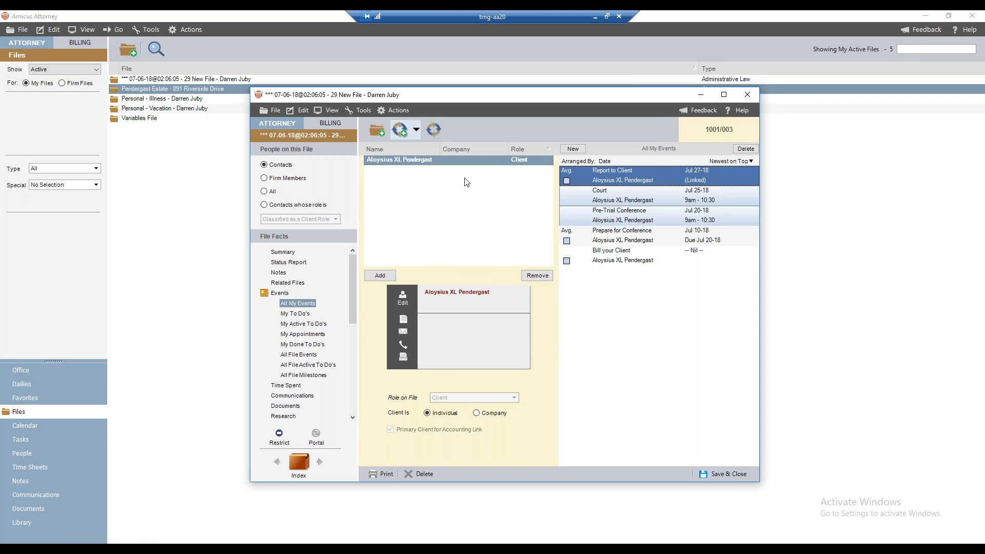
{"action": "left_click", "coordinate": [416, 131]}
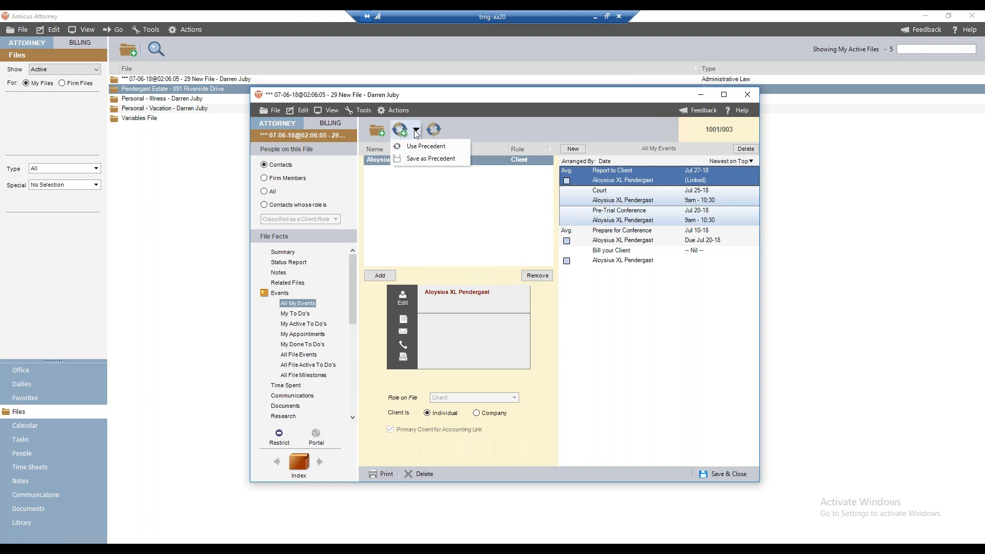
{"action": "left_click", "coordinate": [416, 148]}
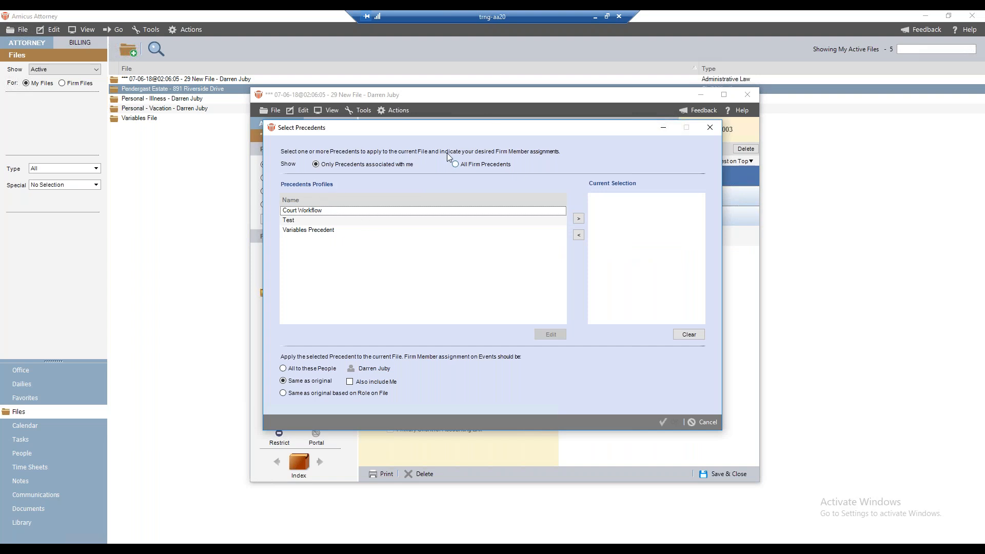
{"action": "left_click", "coordinate": [302, 211]}
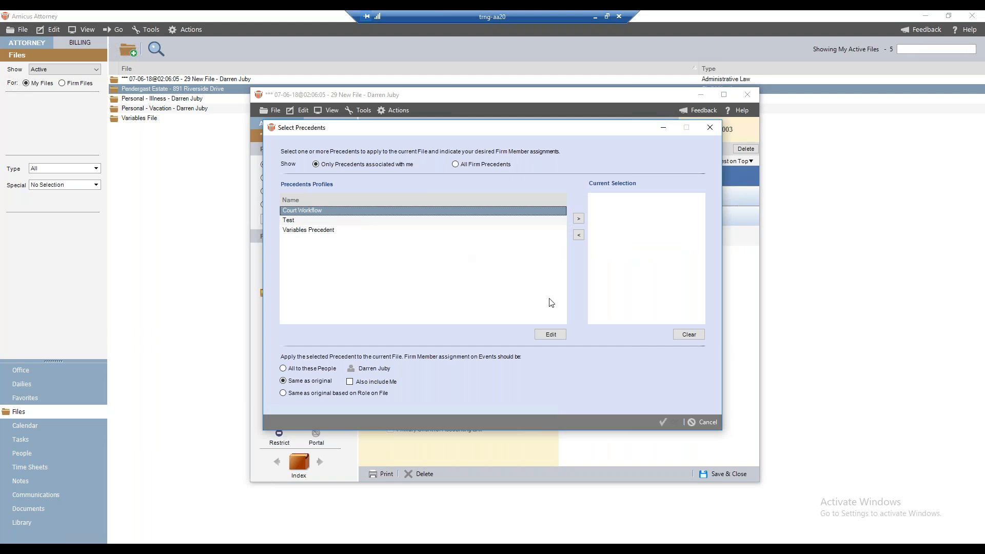
{"action": "left_click", "coordinate": [551, 334]}
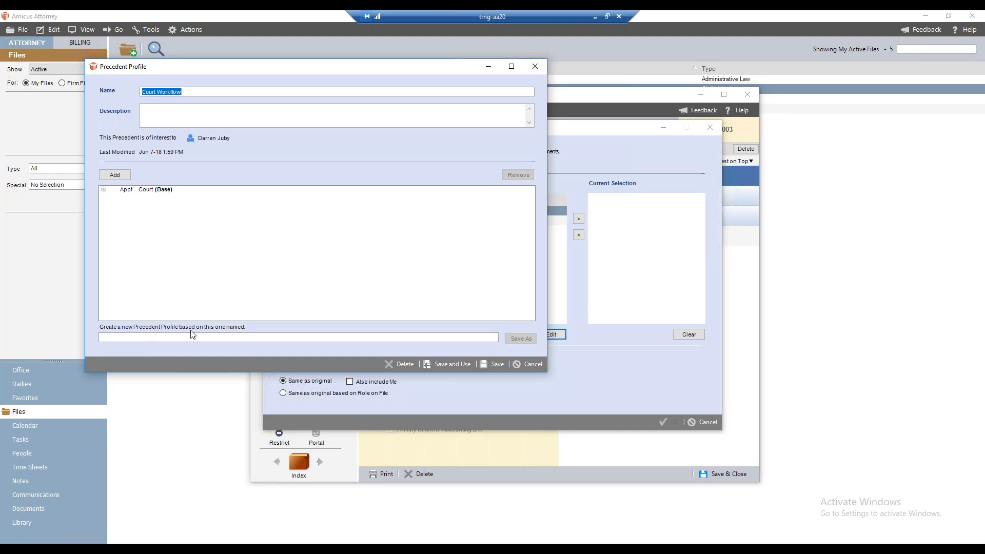
{"action": "left_click", "coordinate": [235, 338]}
{"action": "type", "text": "Test 2"}
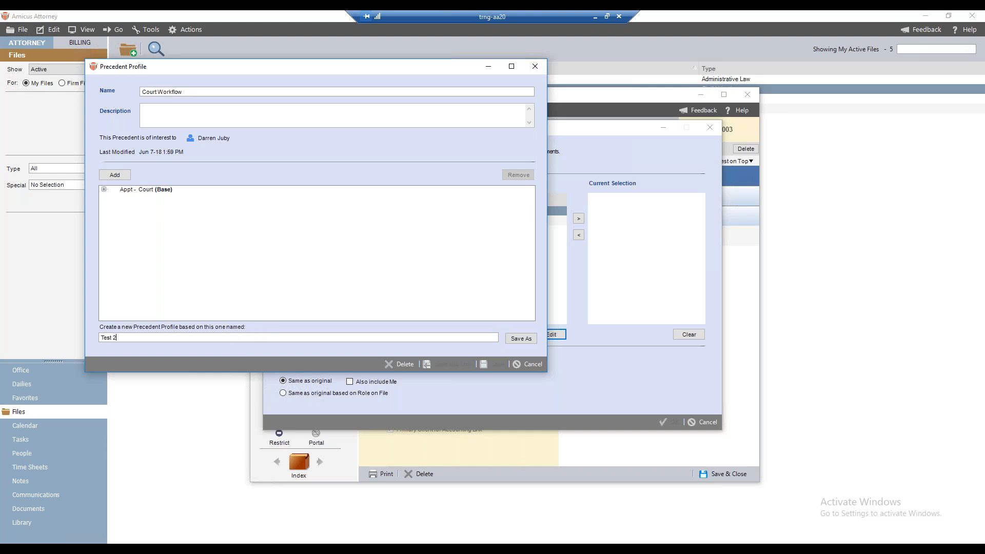
{"action": "left_click", "coordinate": [521, 339]}
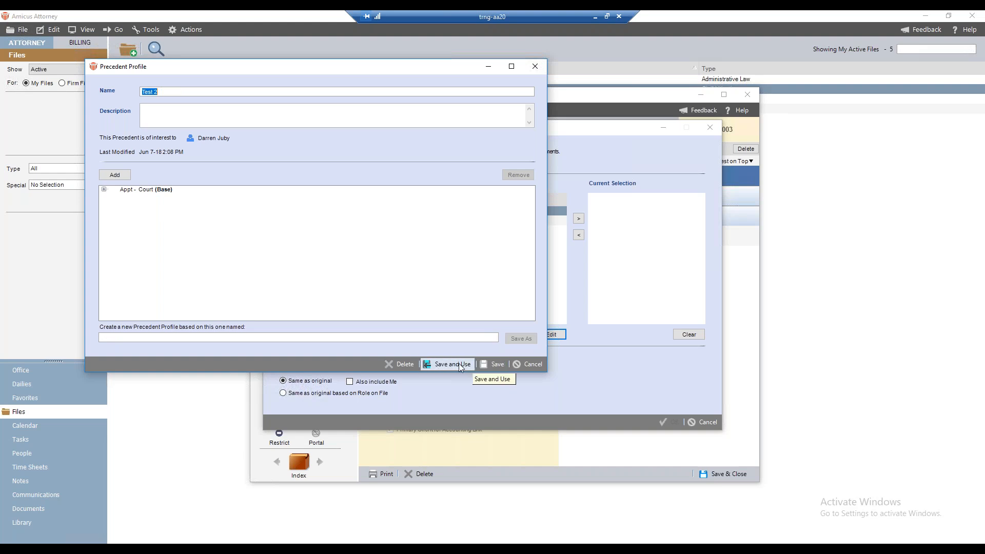
{"action": "left_click", "coordinate": [497, 364]}
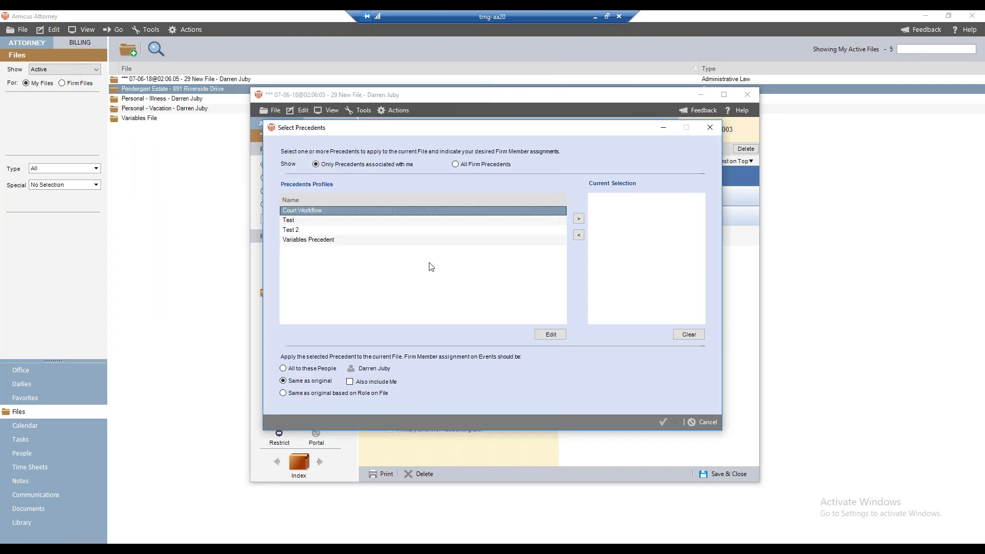
Step: Compare all firm precedents with only the associated ones, and close the precedent selection without applying any
{"action": "left_click", "coordinate": [303, 231]}
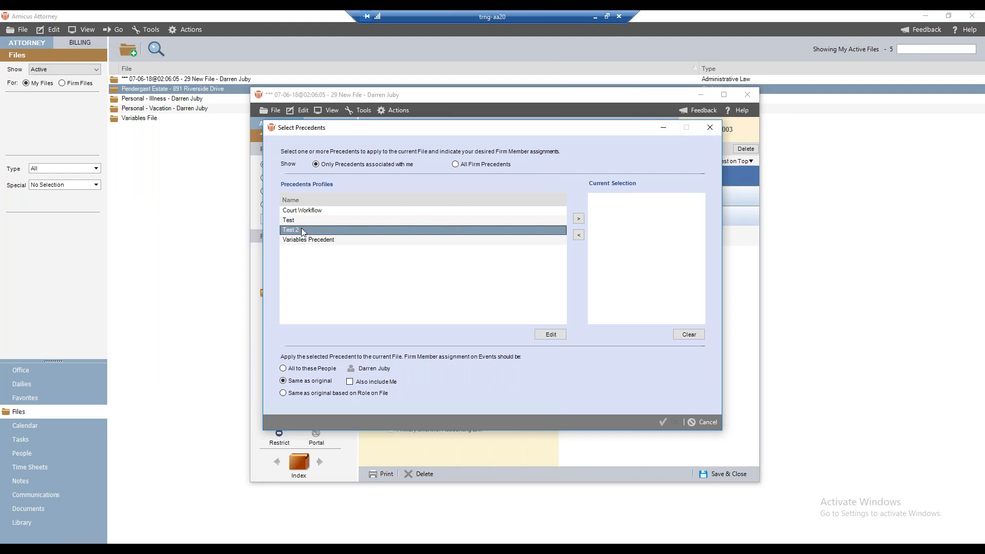
{"action": "left_click", "coordinate": [455, 164]}
{"action": "left_click", "coordinate": [456, 164]}
{"action": "left_click", "coordinate": [316, 165]}
{"action": "left_click", "coordinate": [706, 422]}
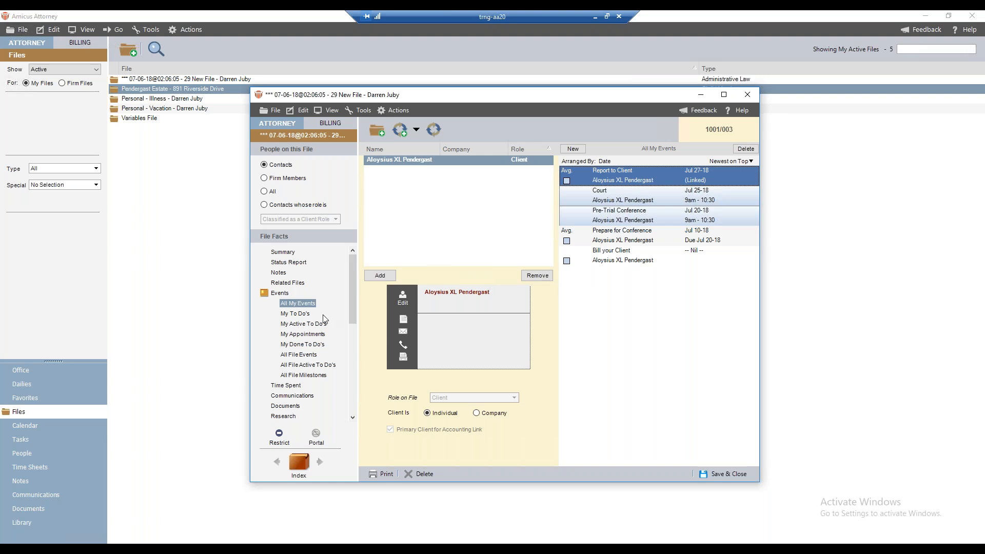
Step: Open the Test precedent's profile from the precedent selection and expand its Court and Report to Client events
{"action": "left_click", "coordinate": [410, 131]}
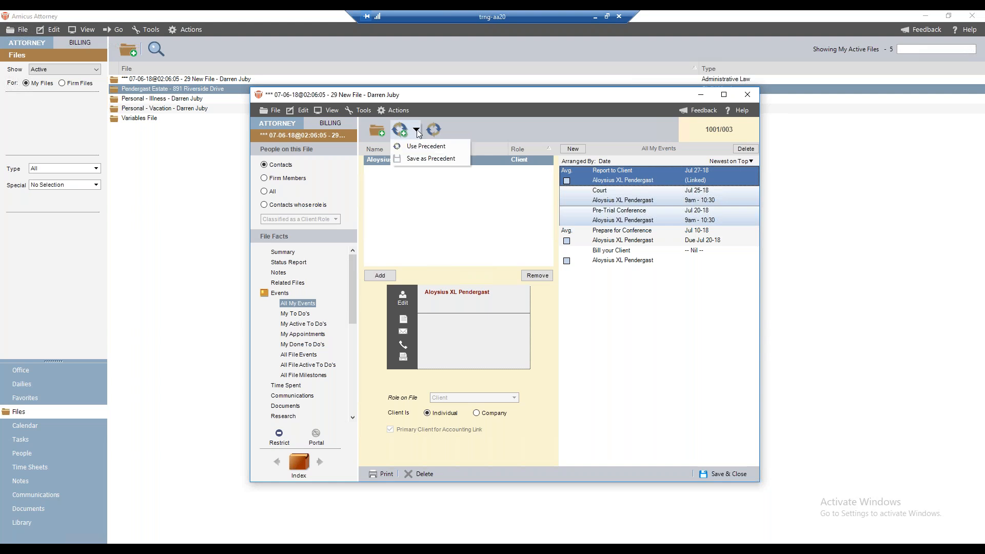
{"action": "left_click", "coordinate": [420, 147]}
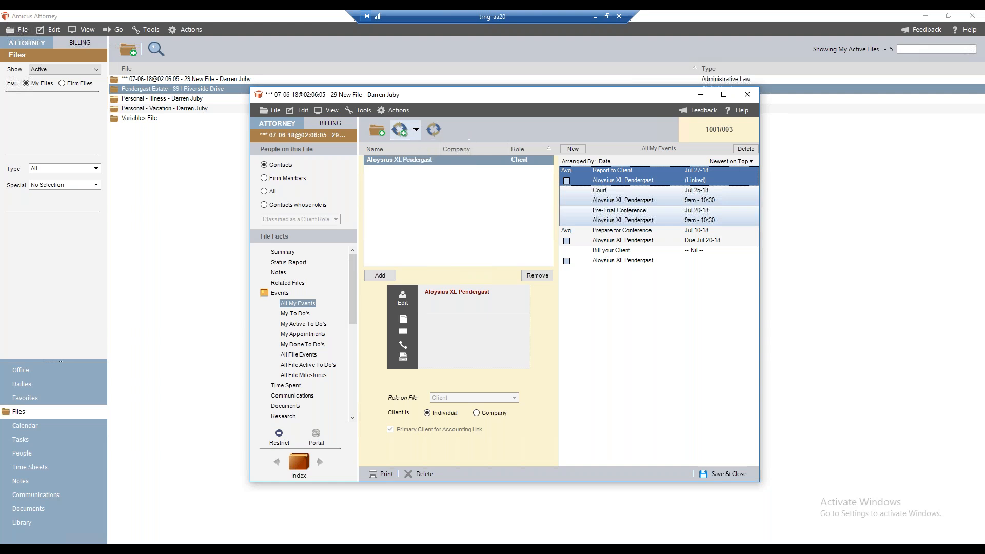
{"action": "left_click", "coordinate": [319, 211]}
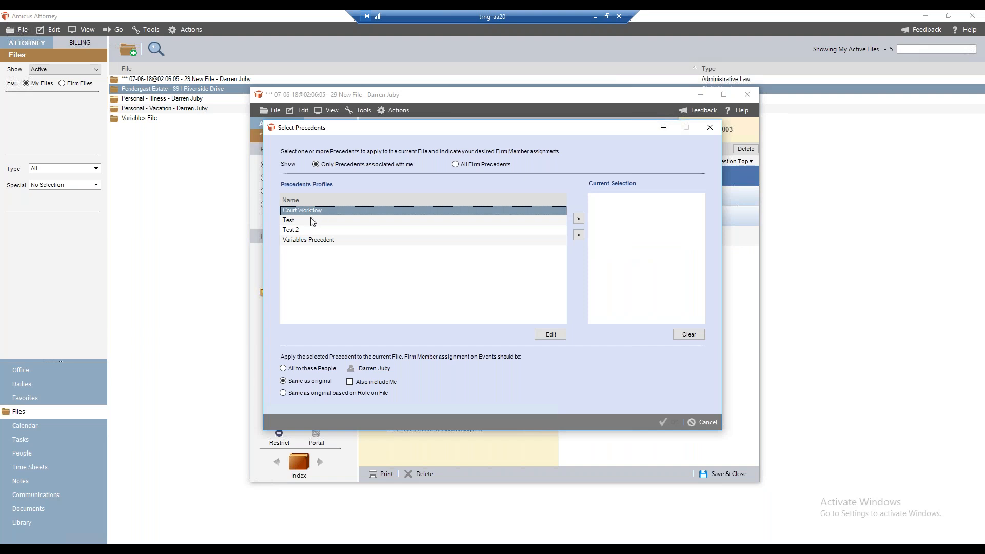
{"action": "left_click", "coordinate": [304, 221]}
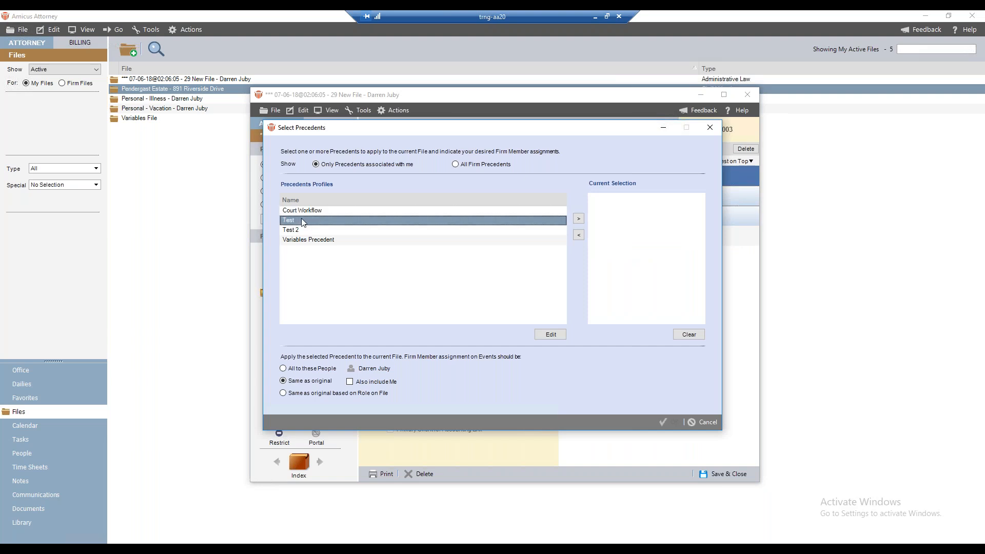
{"action": "left_click", "coordinate": [545, 335]}
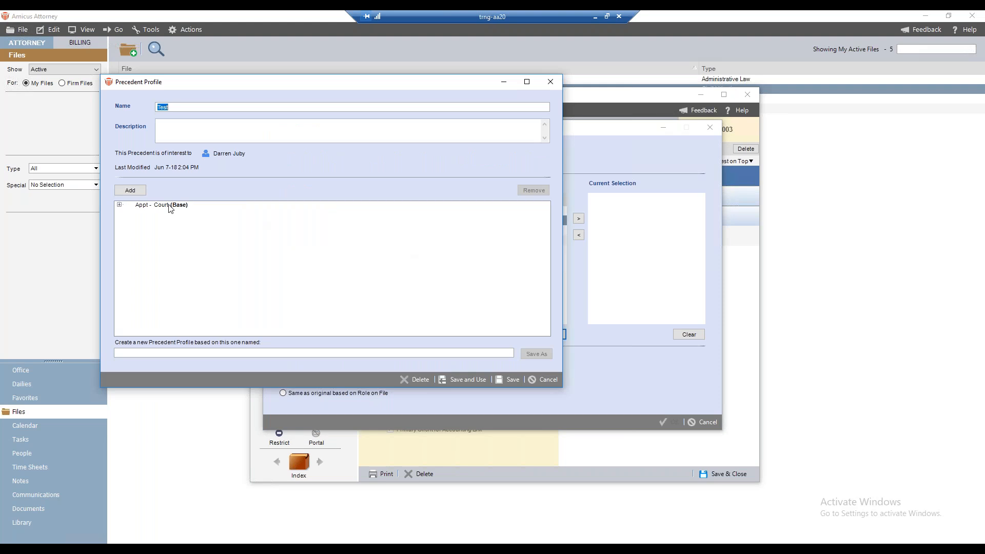
{"action": "left_click", "coordinate": [119, 205]}
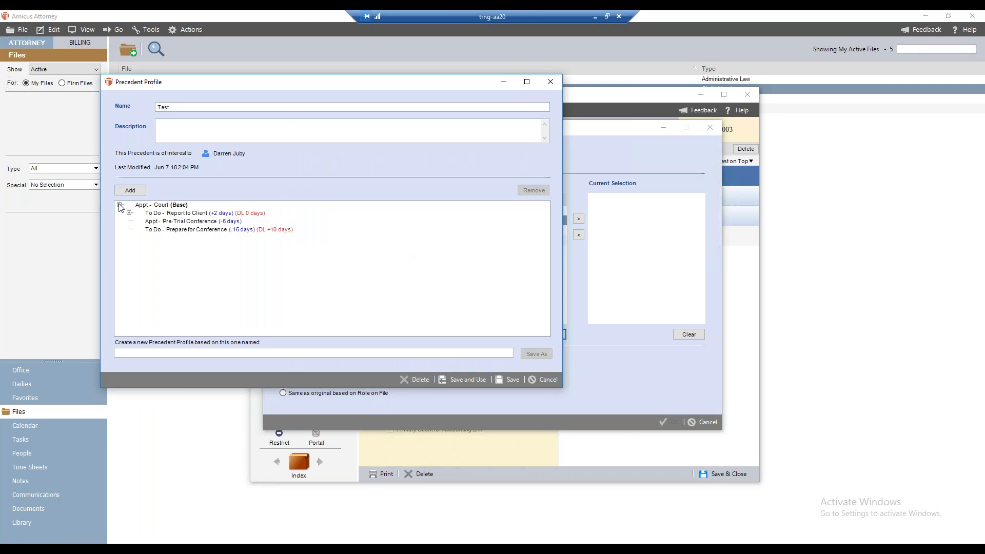
{"action": "left_click", "coordinate": [129, 213]}
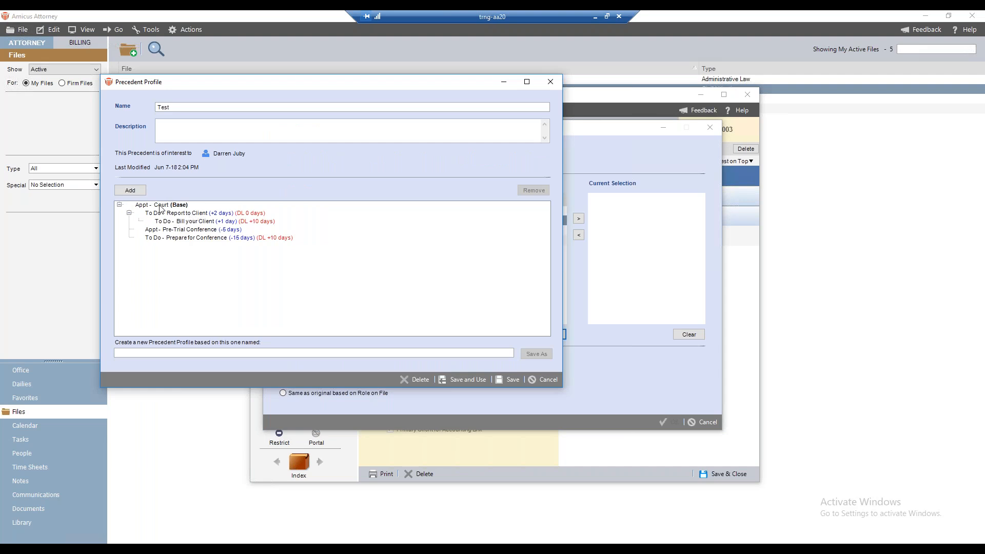
Step: Examine the link from Report to Client to Bill your Client, including its deadline option, and close the link details without saving
{"action": "left_click", "coordinate": [188, 222]}
{"action": "double_click", "coordinate": [189, 222]}
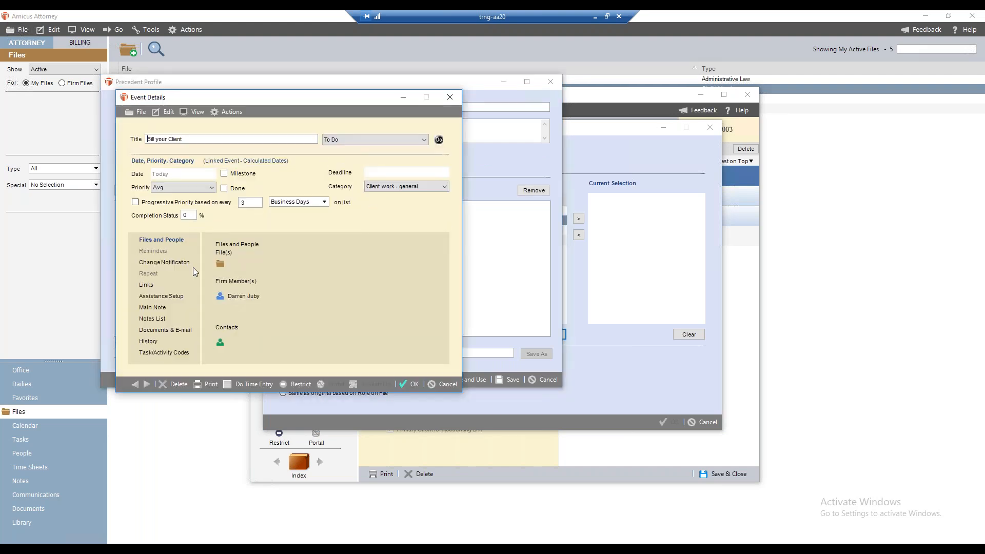
{"action": "left_click", "coordinate": [147, 285]}
{"action": "double_click", "coordinate": [275, 273]}
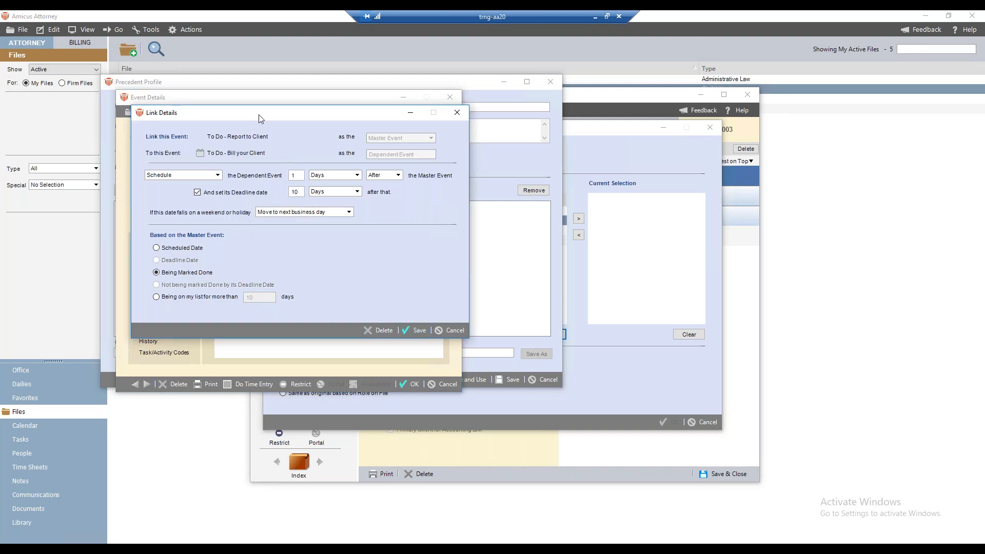
{"action": "left_click_drag", "start_coordinate": [259, 114], "coordinate": [390, 170]}
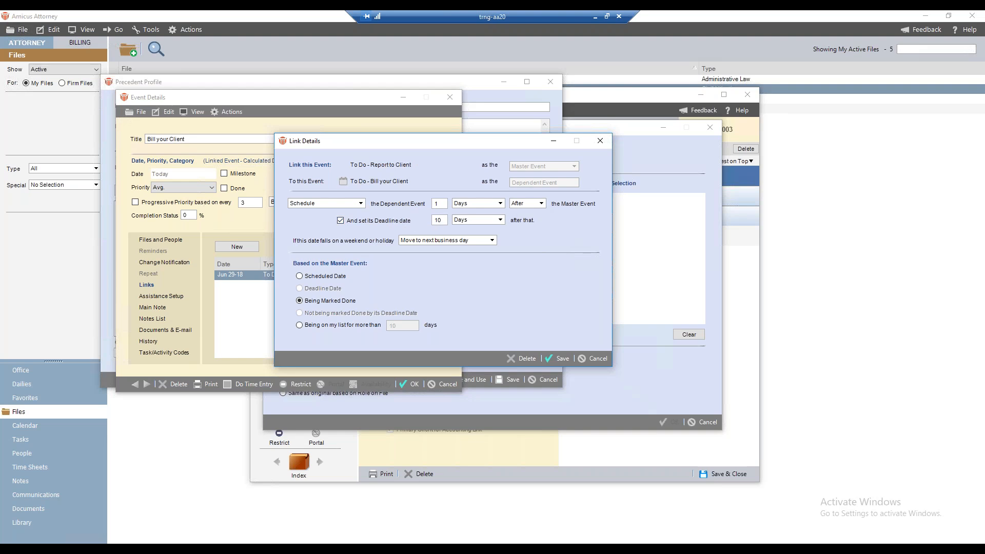
{"action": "left_click", "coordinate": [341, 220]}
{"action": "left_click", "coordinate": [583, 358]}
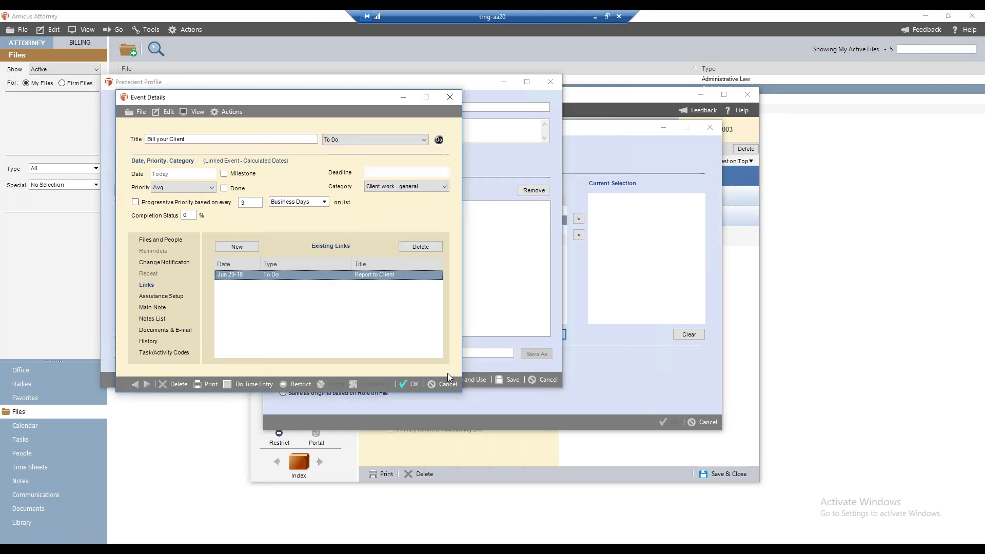
Step: Start a new link for the Bill your Client event, try the date conditions, and search for appointments dated exactly today
{"action": "left_click", "coordinate": [246, 252]}
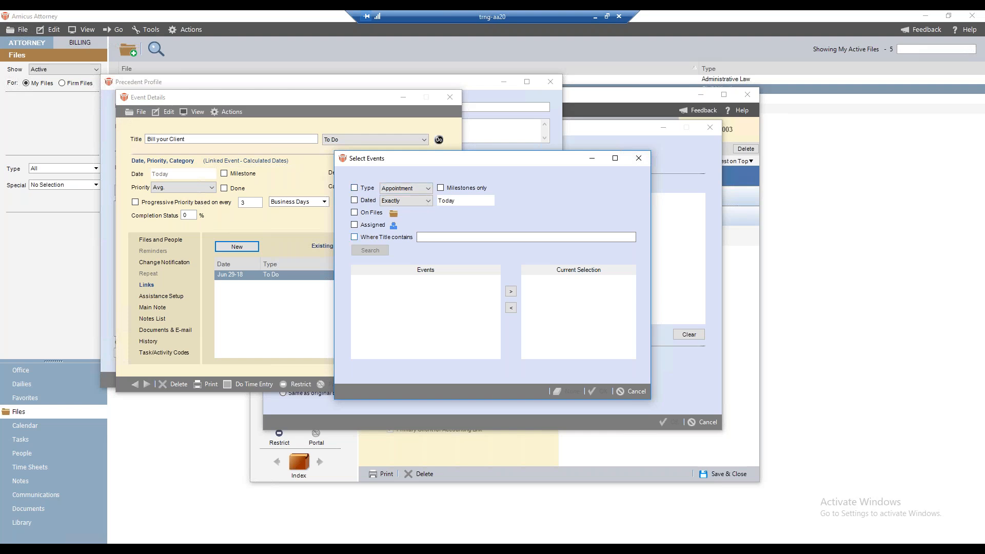
{"action": "left_click", "coordinate": [356, 187]}
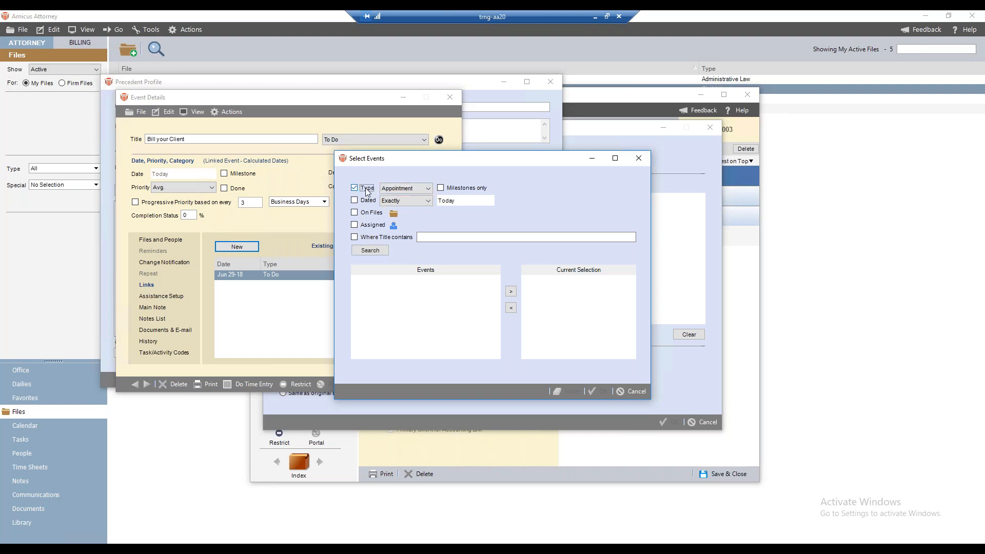
{"action": "left_click", "coordinate": [425, 201]}
{"action": "left_click", "coordinate": [400, 216]}
{"action": "left_click", "coordinate": [403, 200]}
{"action": "left_click", "coordinate": [401, 222]}
{"action": "left_click", "coordinate": [403, 201]}
{"action": "left_click", "coordinate": [402, 229]}
{"action": "left_click", "coordinate": [408, 202]}
{"action": "left_click", "coordinate": [401, 210]}
{"action": "left_click", "coordinate": [384, 250]}
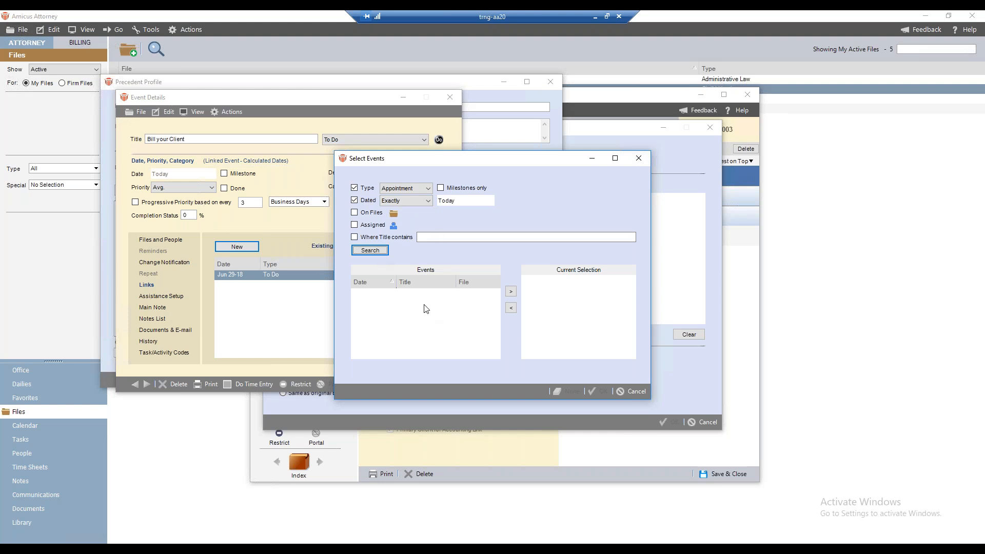
Step: Search for appointments dated before today, and repeat the search for appointments dated since today
{"action": "left_click", "coordinate": [423, 201]}
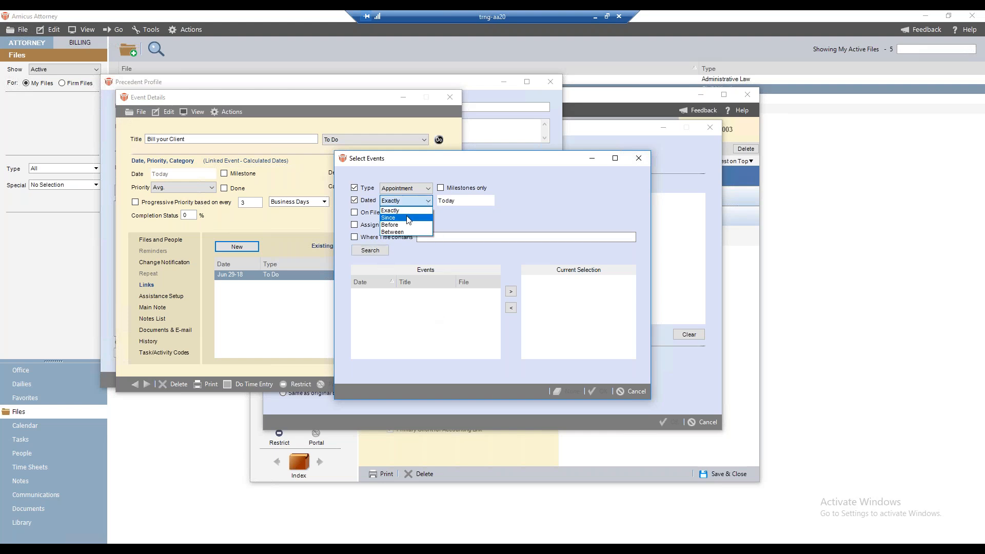
{"action": "left_click", "coordinate": [402, 225]}
{"action": "left_click", "coordinate": [370, 250]}
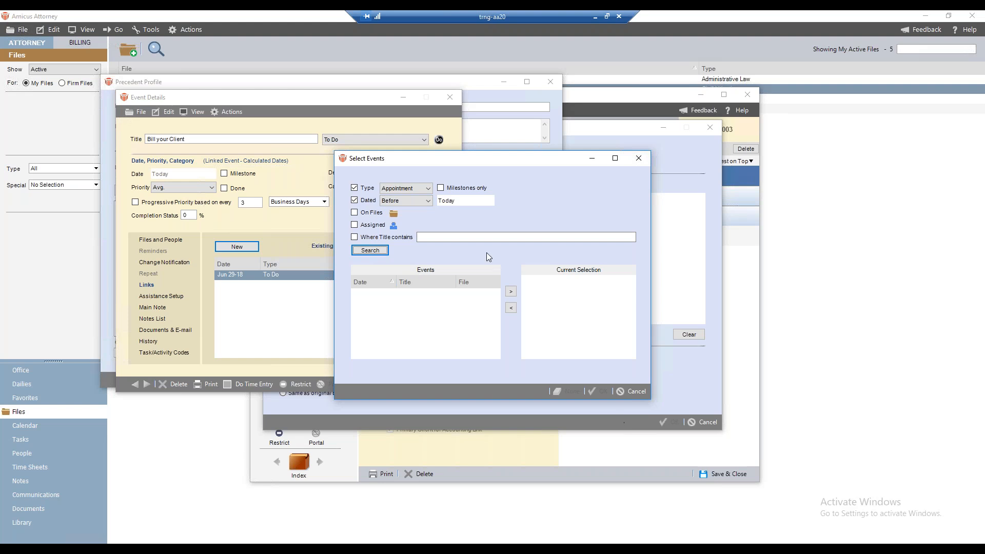
{"action": "left_click", "coordinate": [392, 201]}
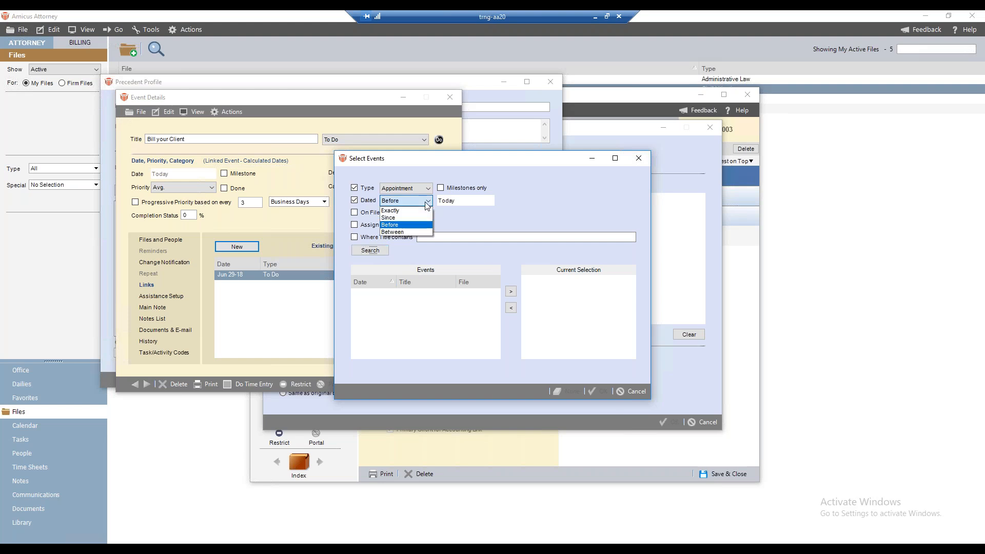
{"action": "left_click", "coordinate": [400, 217]}
{"action": "left_click", "coordinate": [382, 251]}
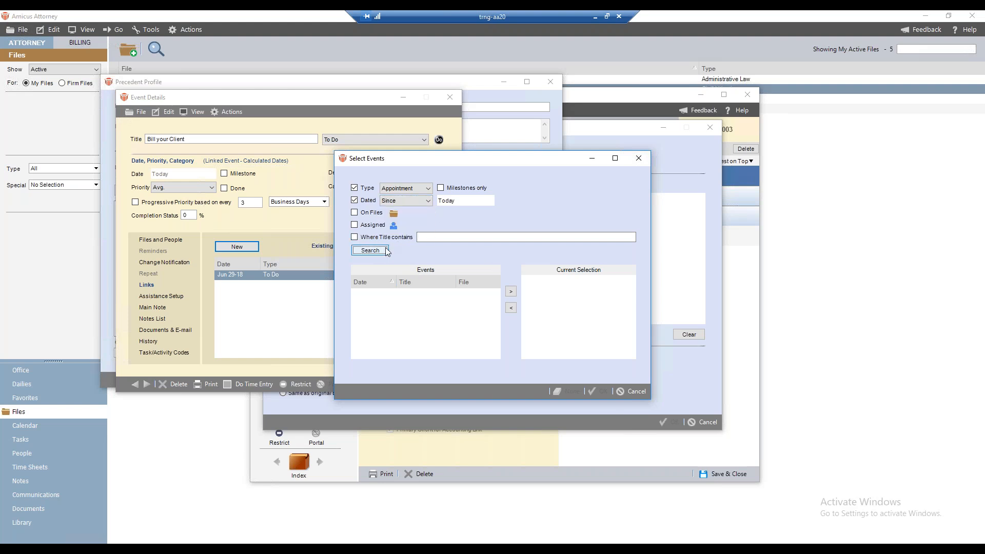
Step: Search for appointments dated between today and July 1, 2018
{"action": "left_click", "coordinate": [424, 200]}
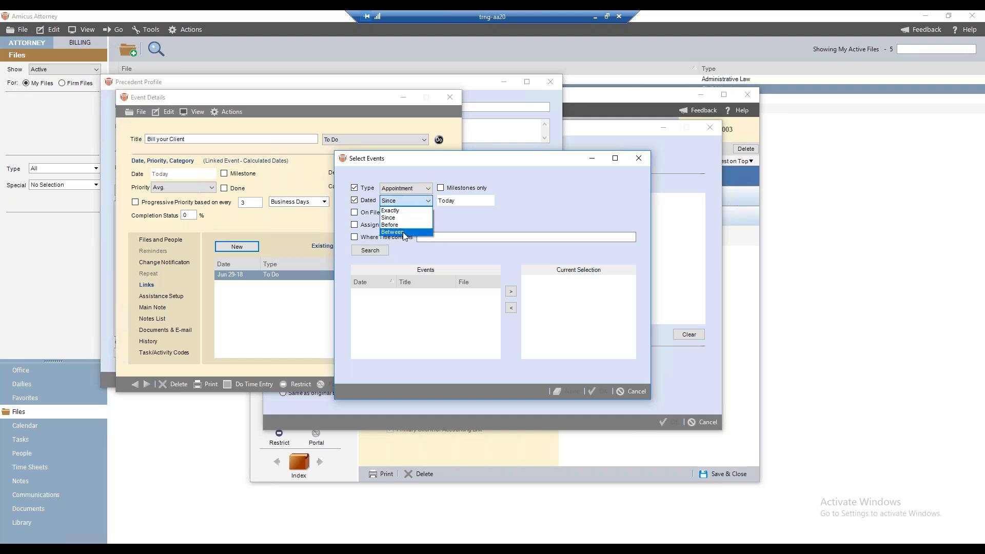
{"action": "left_click", "coordinate": [403, 232]}
{"action": "left_click", "coordinate": [562, 201]}
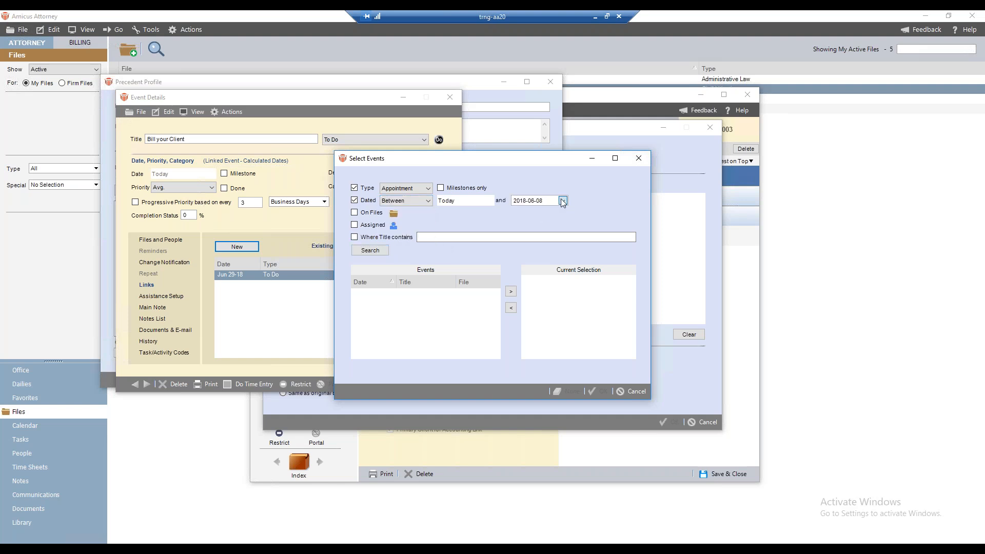
{"action": "left_click", "coordinate": [562, 217]}
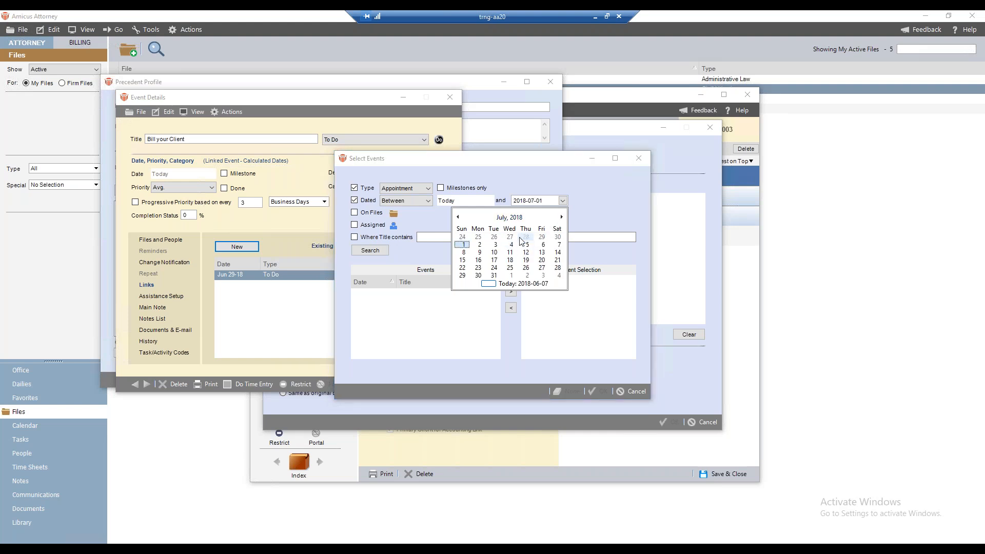
{"action": "left_click", "coordinate": [464, 246]}
{"action": "left_click", "coordinate": [385, 251]}
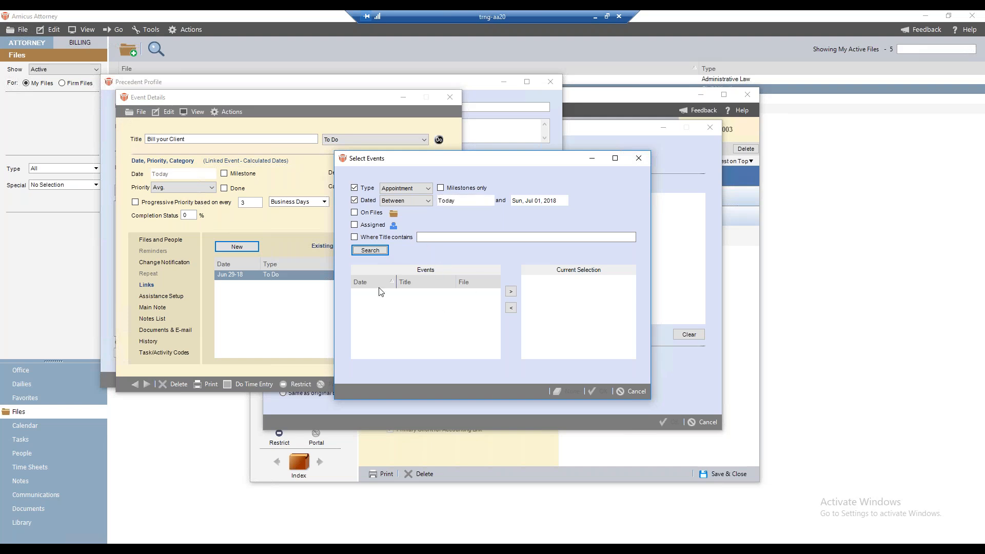
Step: Cancel the event selection and close the Bill your Client details, Test precedent profile and precedent selection without saving
{"action": "left_click", "coordinate": [643, 392]}
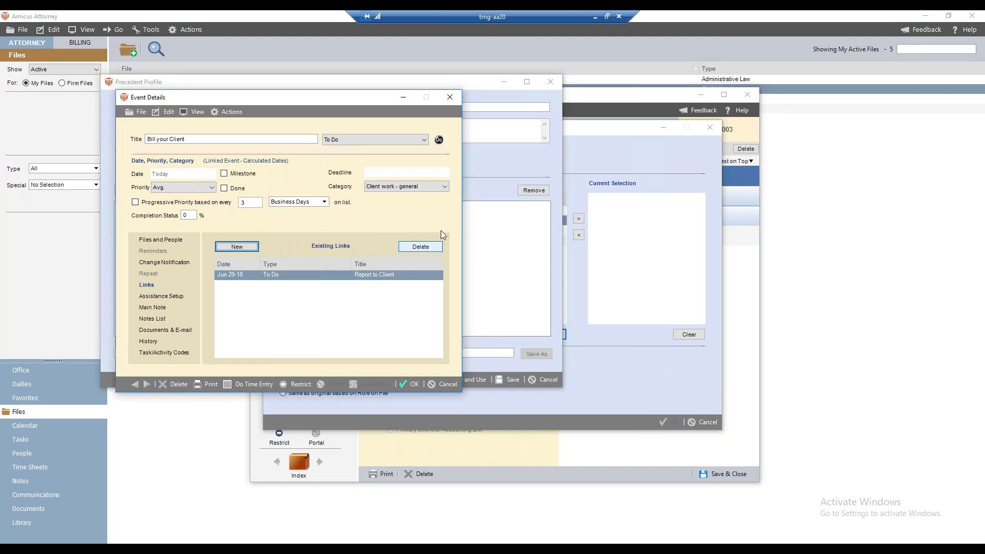
{"action": "left_click", "coordinate": [437, 383]}
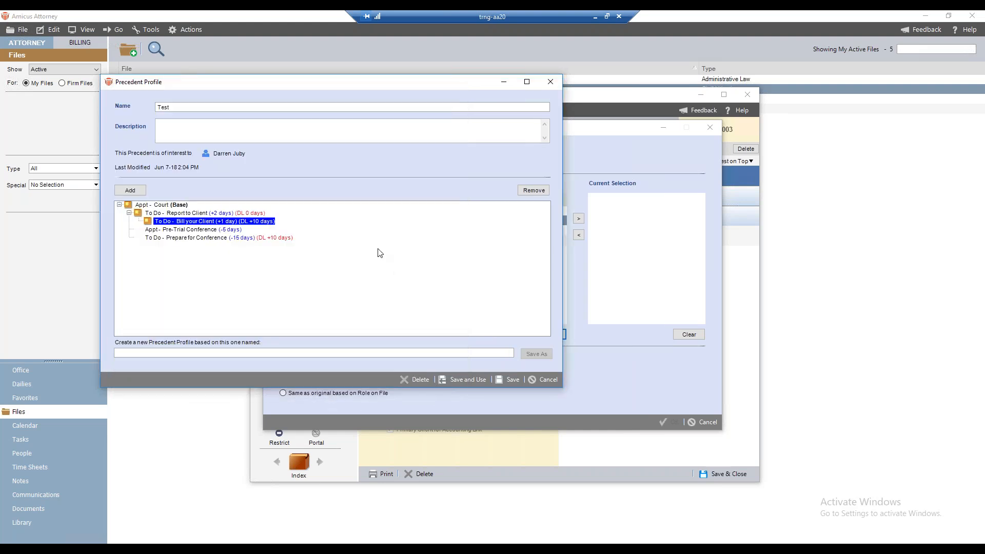
{"action": "left_click", "coordinate": [543, 379]}
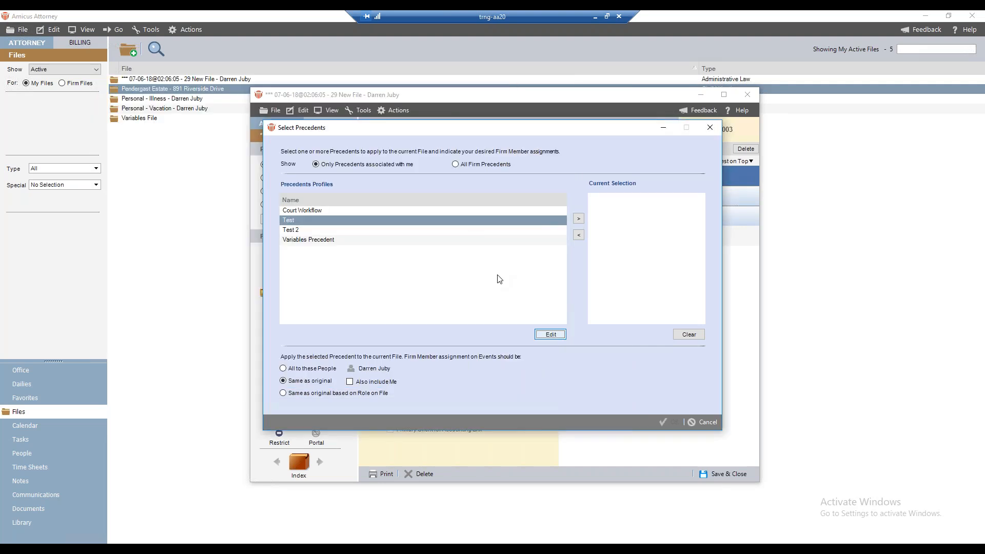
{"action": "left_click", "coordinate": [704, 422]}
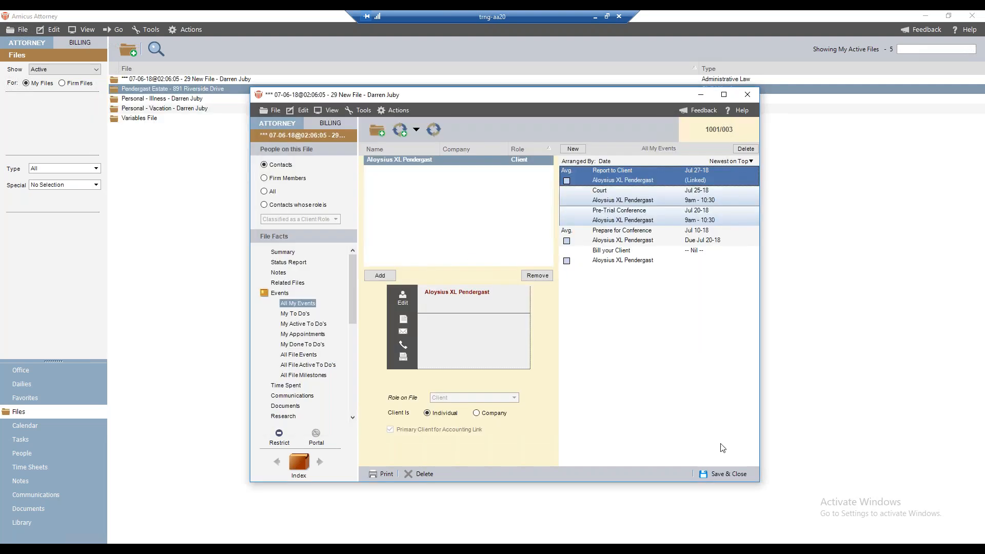
Step: Choose the Test precedent for the new file, with firm member assignments the same as original based on Role on File
{"action": "left_click", "coordinate": [415, 131]}
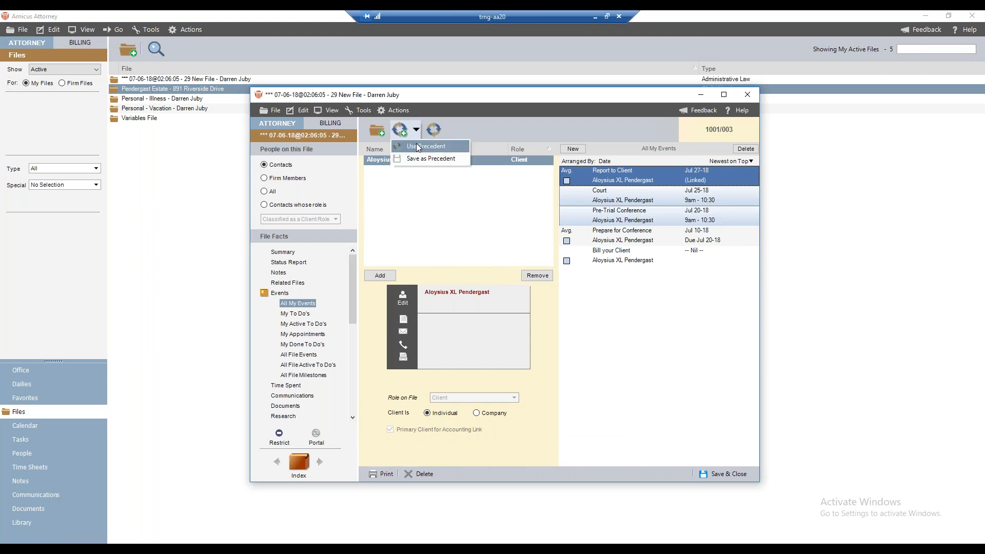
{"action": "left_click", "coordinate": [396, 110]}
{"action": "left_click", "coordinate": [396, 109]}
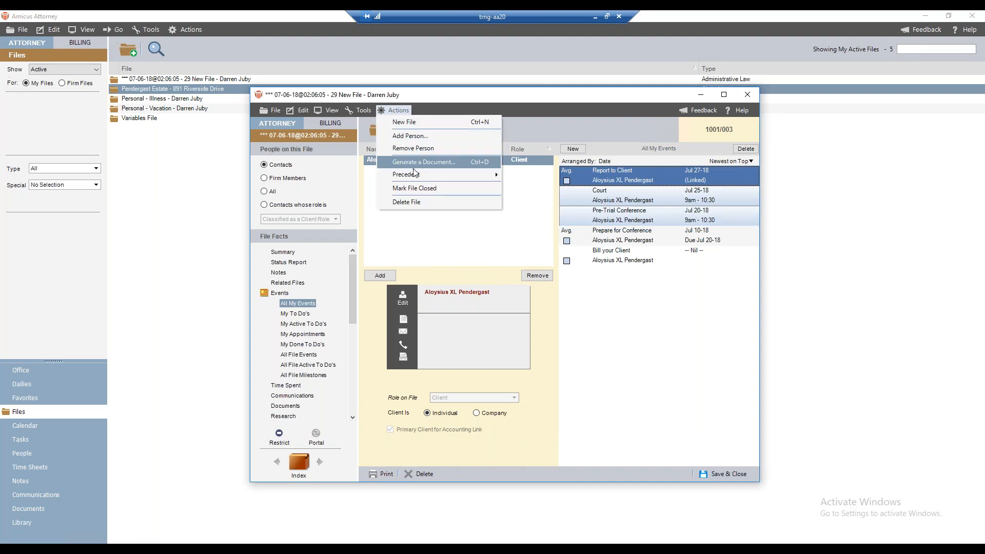
{"action": "mouse_move", "coordinate": [414, 173]}
{"action": "left_click", "coordinate": [524, 177]}
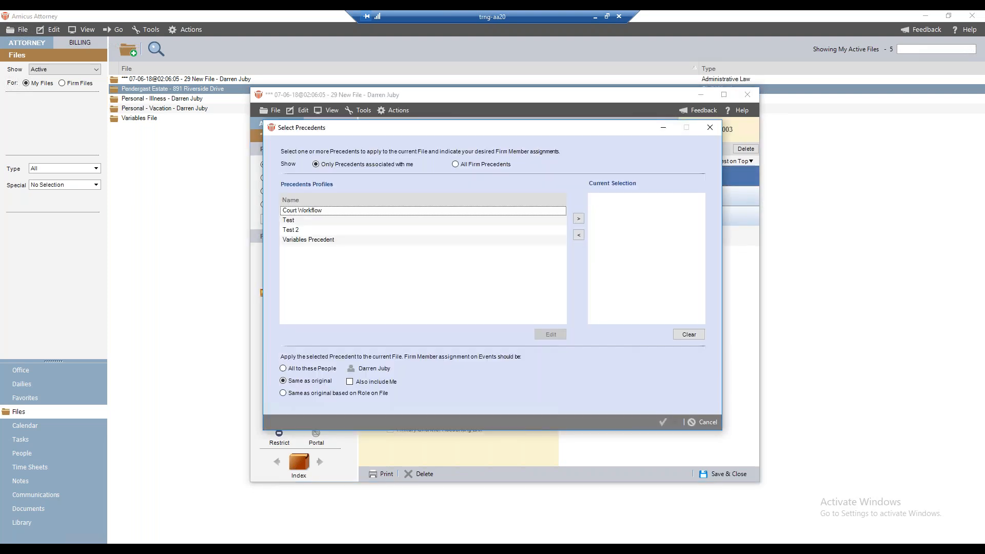
{"action": "left_click", "coordinate": [302, 222]}
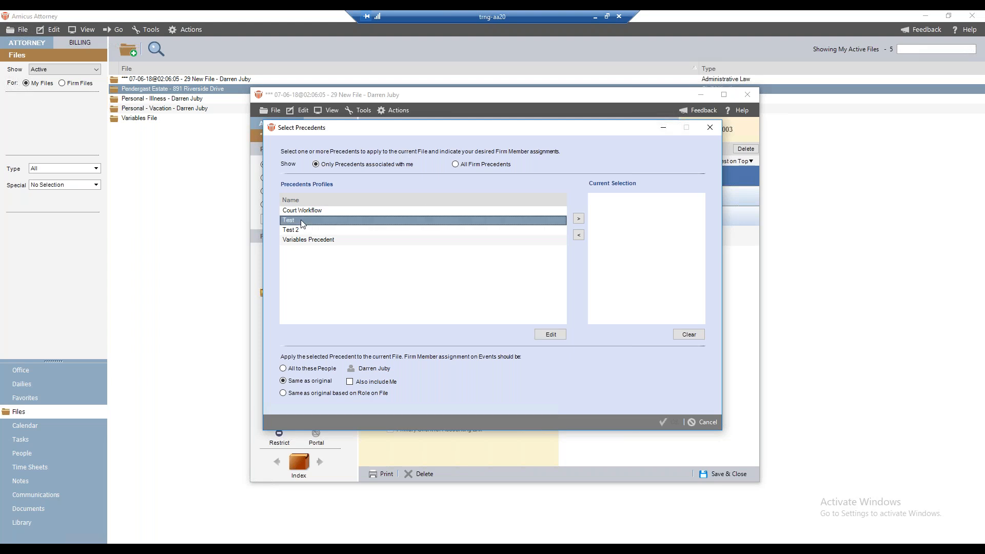
{"action": "double_click", "coordinate": [327, 222]}
{"action": "left_click", "coordinate": [283, 393]}
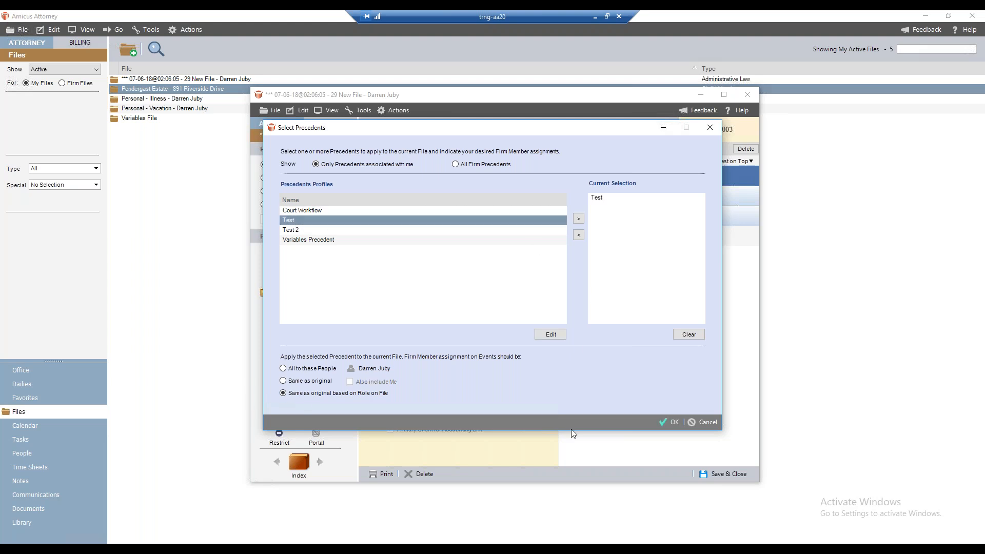
Step: Apply the Test precedent to the file with Today as the base date of the Court event
{"action": "left_click", "coordinate": [674, 423]}
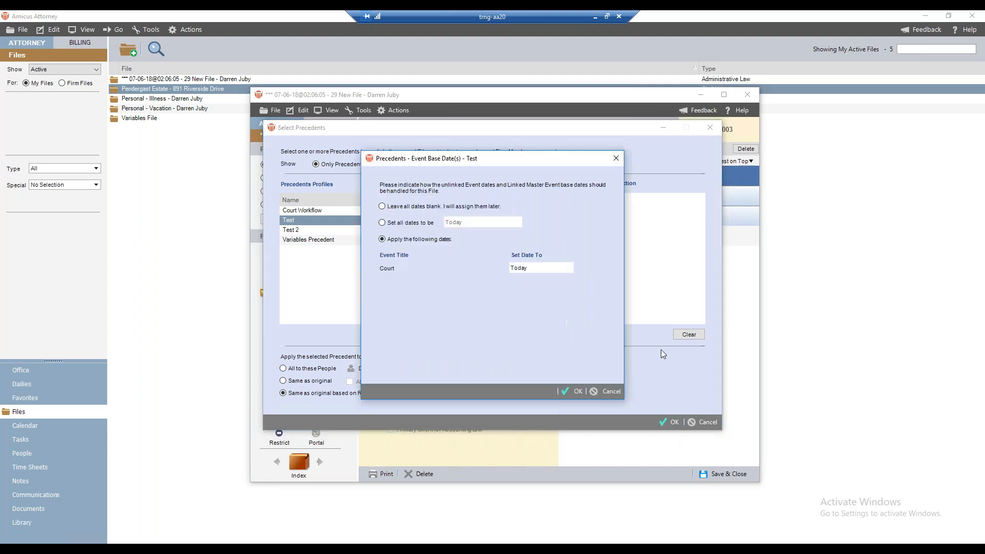
{"action": "left_click", "coordinate": [537, 268]}
{"action": "left_click", "coordinate": [575, 392]}
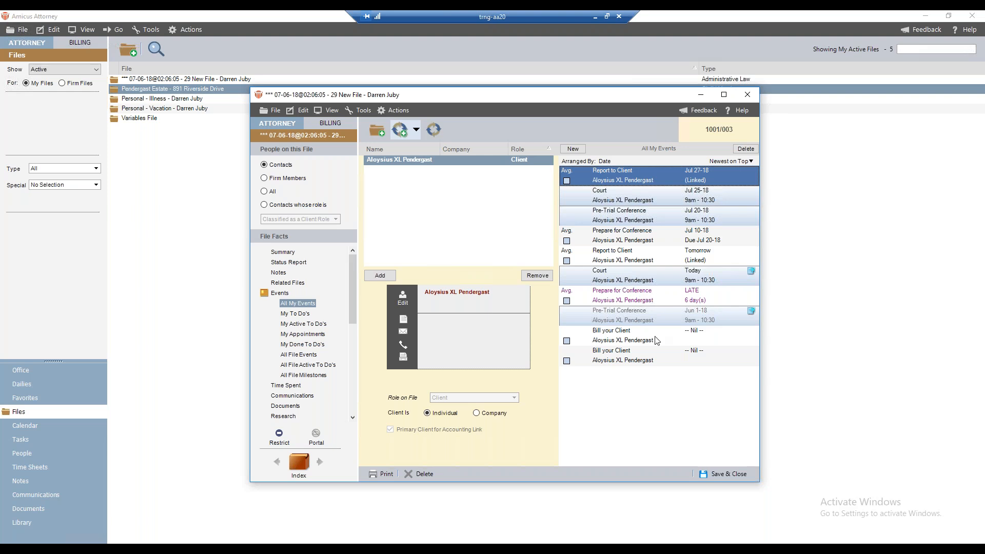
Step: Close the new file and display all my events on the Civil Litigation estate file
{"action": "left_click", "coordinate": [276, 110]}
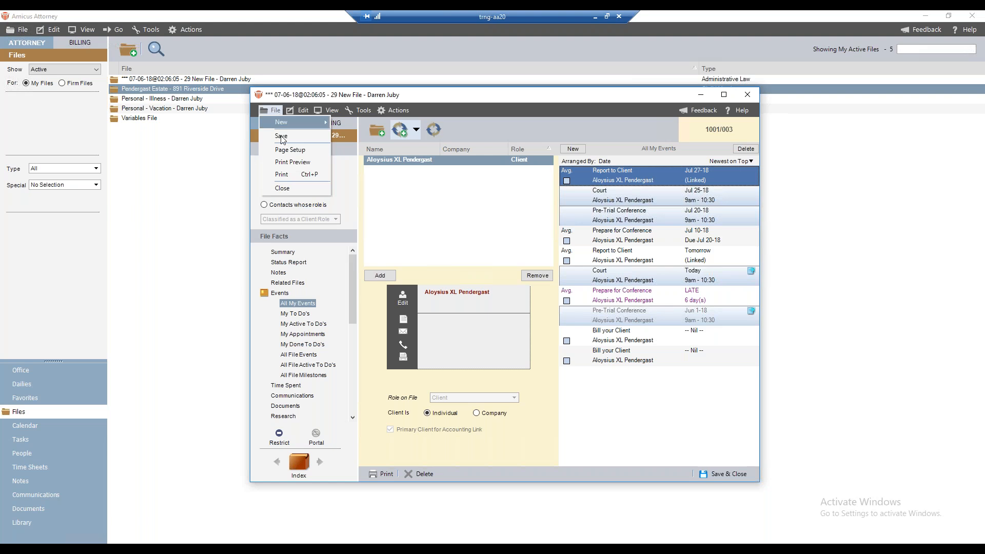
{"action": "left_click", "coordinate": [287, 188]}
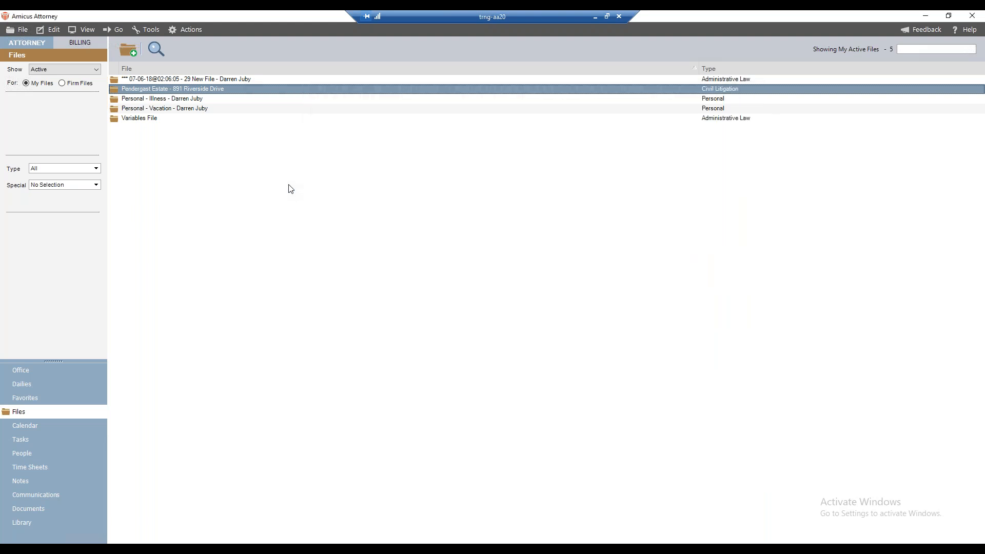
{"action": "double_click", "coordinate": [203, 93]}
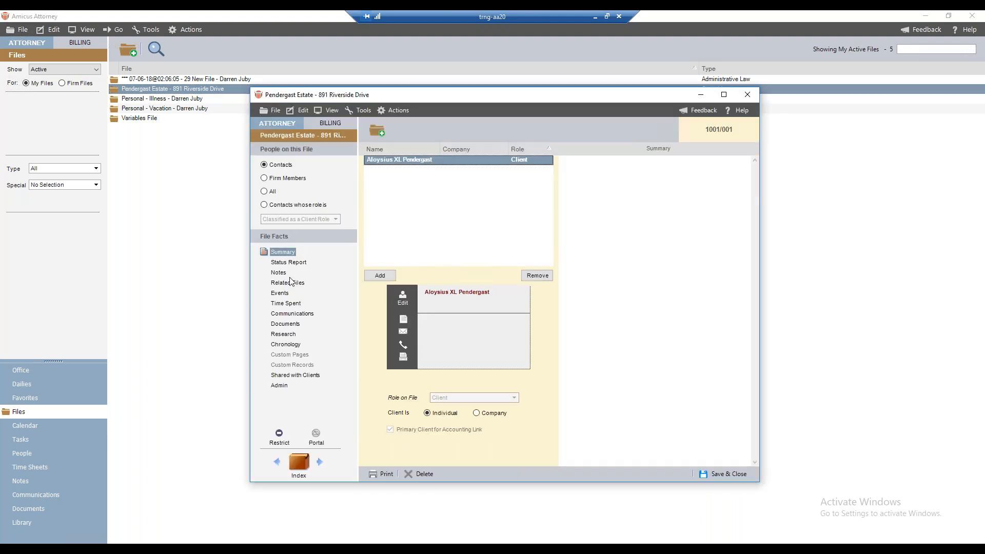
{"action": "left_click", "coordinate": [285, 293]}
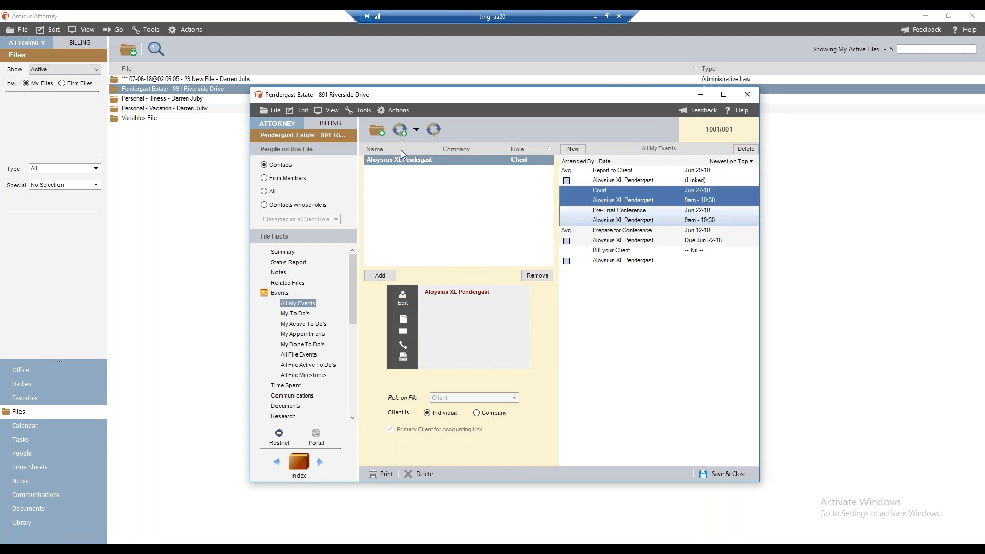
Step: Open the Court Workflow precedent's profile from the precedent selection and expand its Court and Report to Client events
{"action": "left_click", "coordinate": [414, 132]}
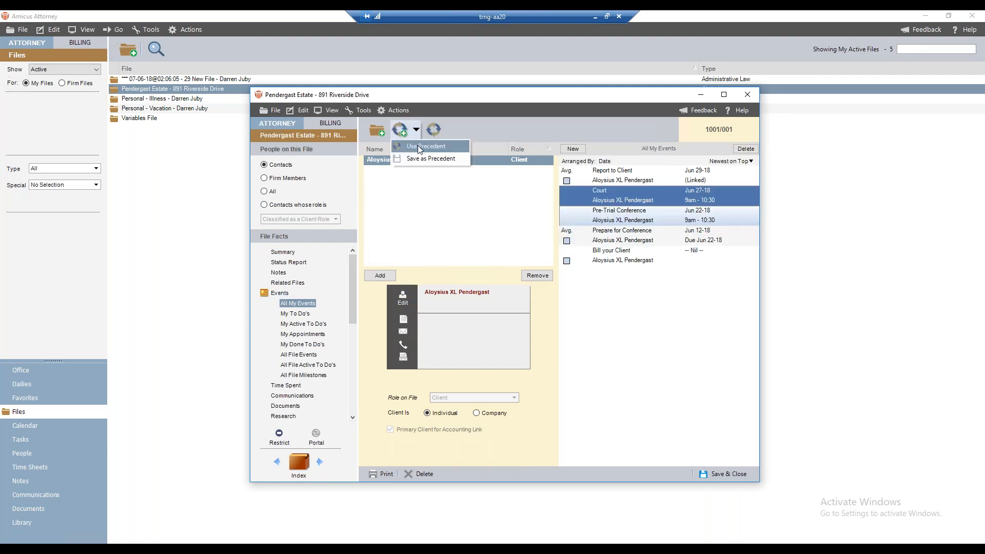
{"action": "left_click", "coordinate": [419, 148]}
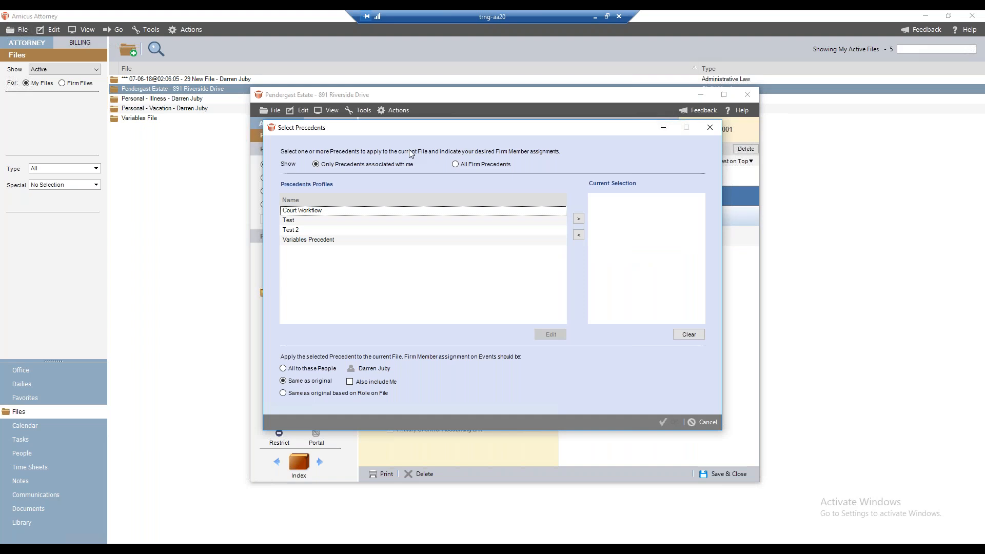
{"action": "left_click", "coordinate": [325, 211]}
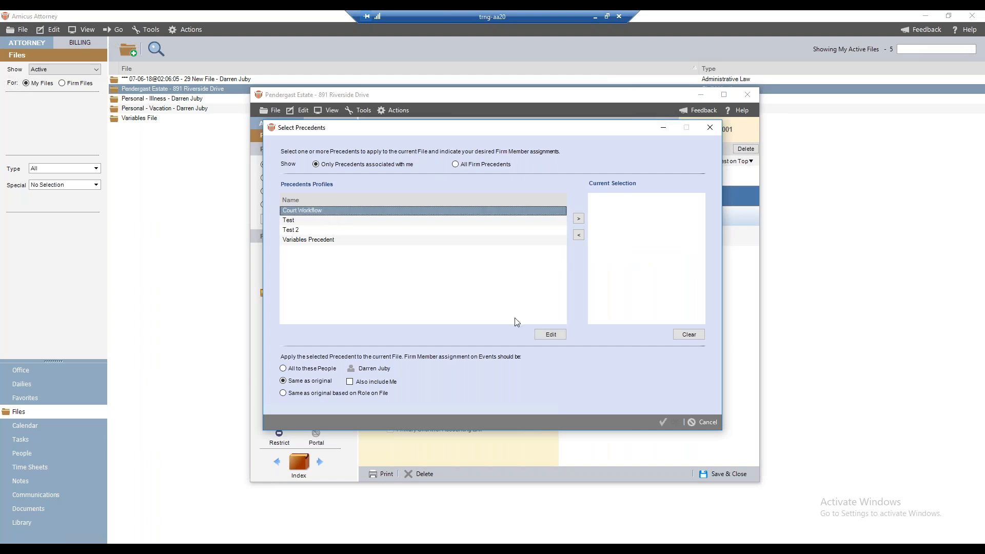
{"action": "left_click", "coordinate": [540, 335]}
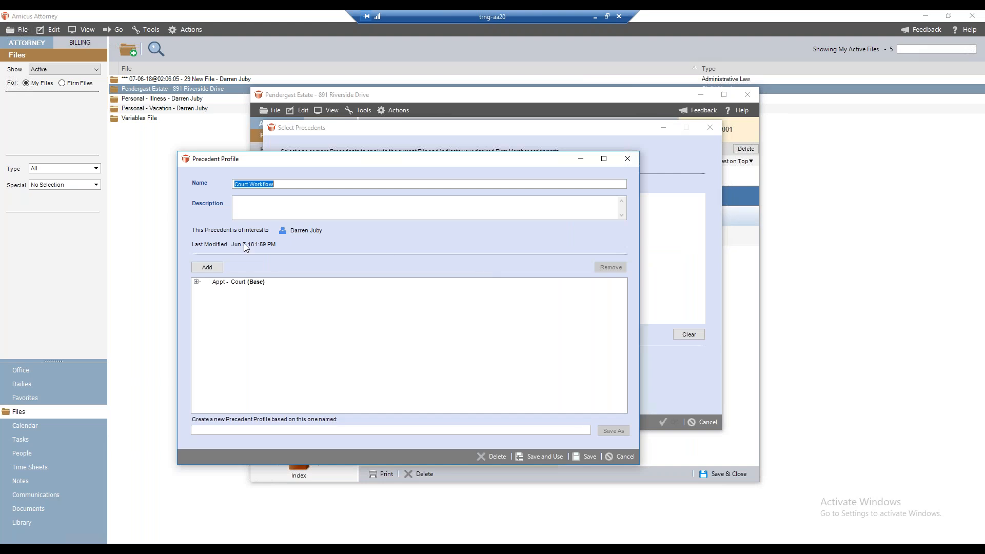
{"action": "left_click", "coordinate": [197, 283]}
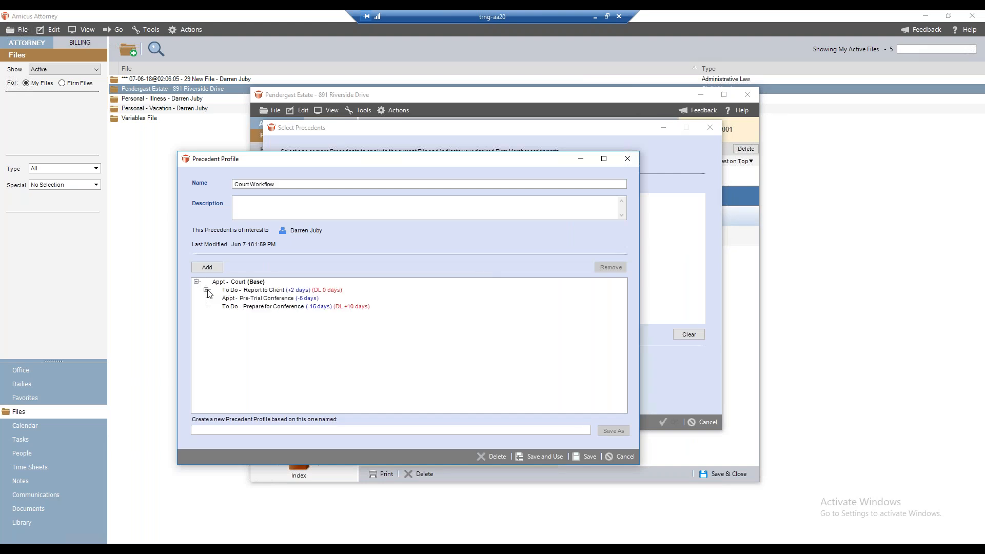
{"action": "left_click", "coordinate": [206, 290]}
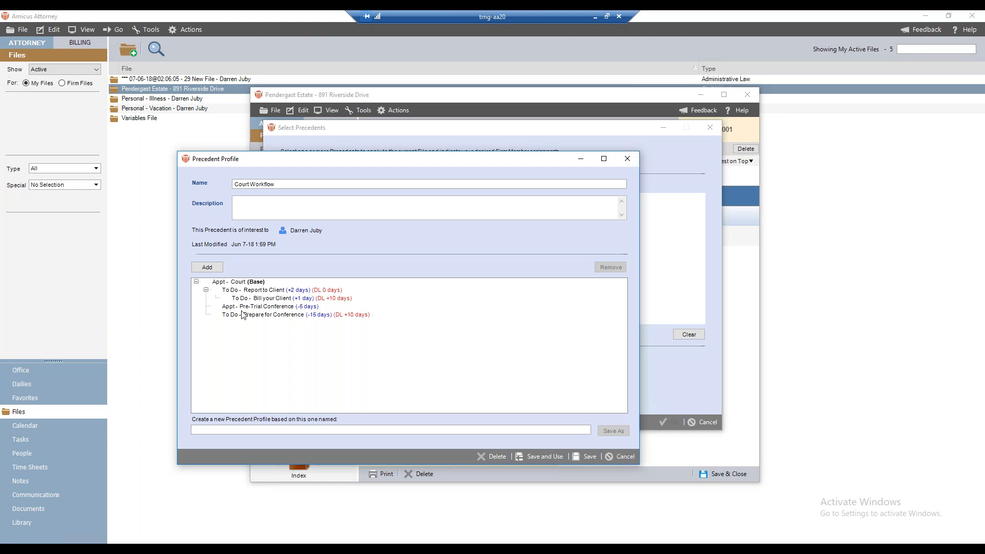
Step: Examine the Pre-Trial Conference event's preselected task and activity codes, closing the task code selection without changes
{"action": "left_click", "coordinate": [255, 307]}
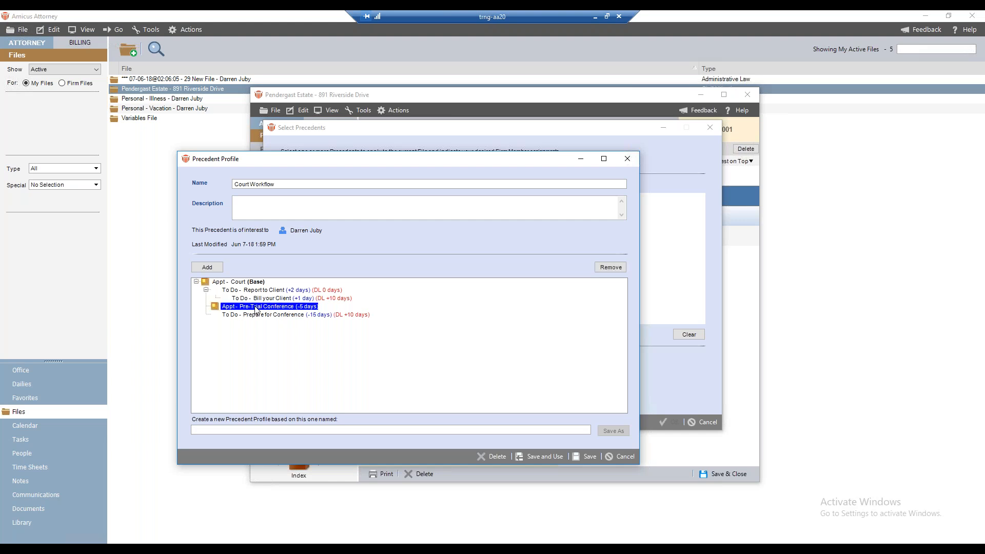
{"action": "double_click", "coordinate": [255, 307]}
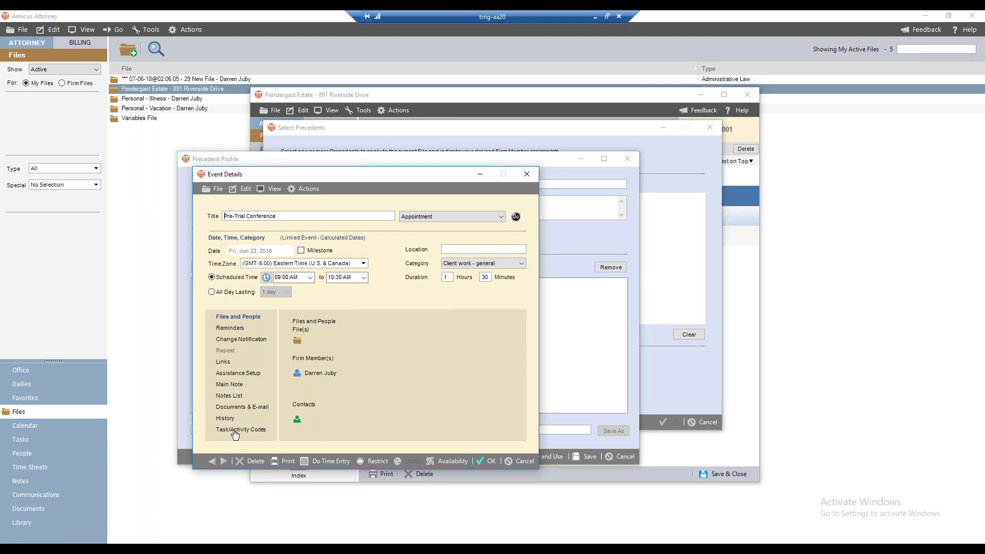
{"action": "left_click", "coordinate": [235, 434]}
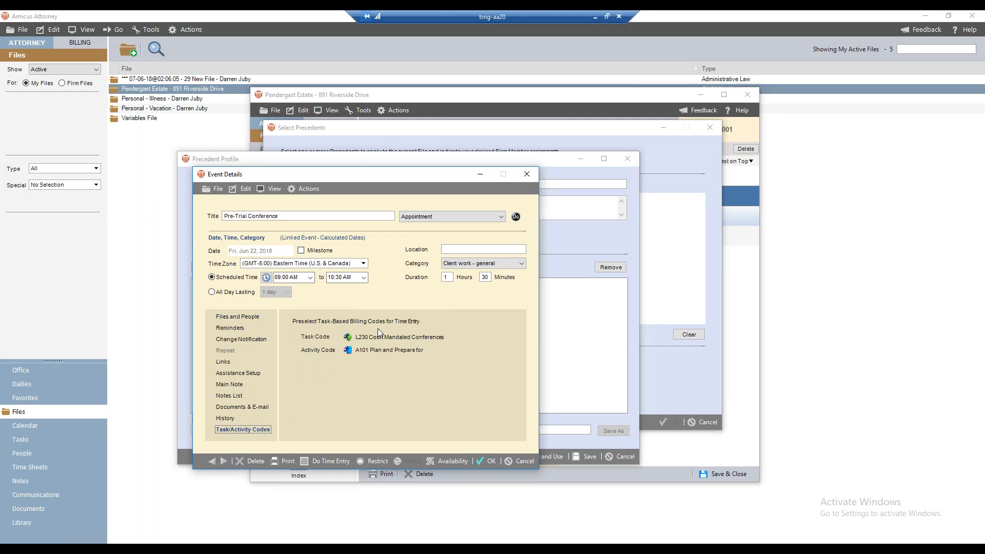
{"action": "left_click", "coordinate": [348, 338]}
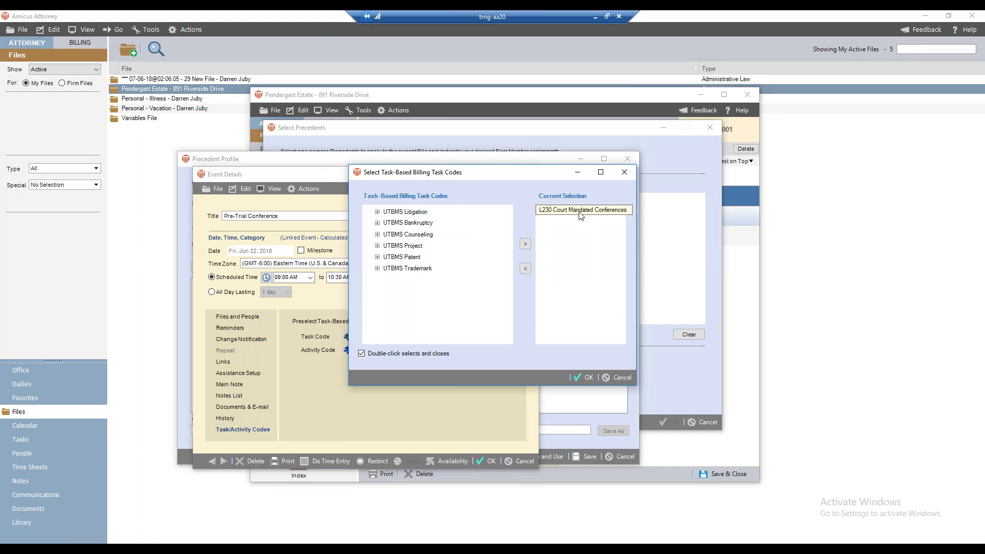
{"action": "left_click", "coordinate": [616, 377]}
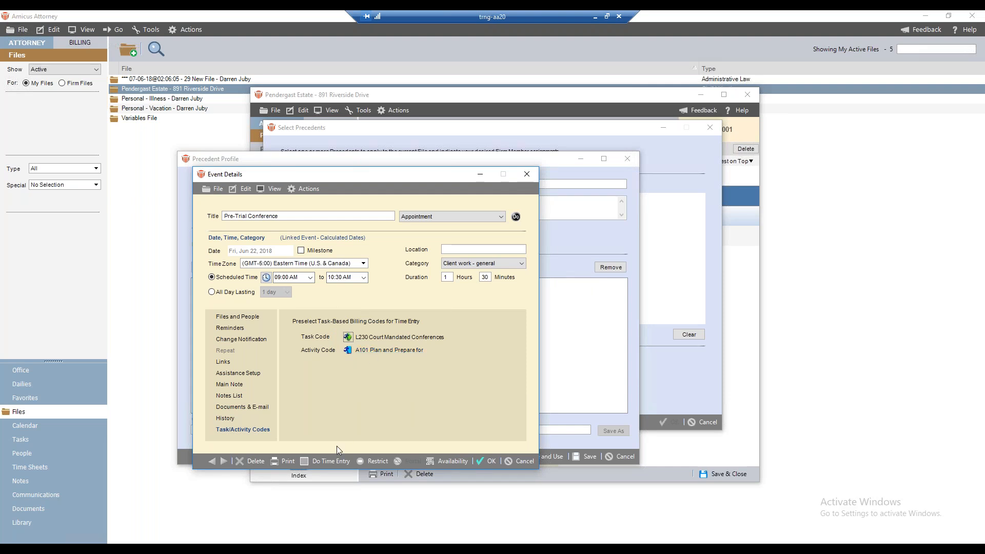
Step: Examine the time entry generated from the Pre-Trial Conference event, and close it, the event and the Court Workflow profile without changes
{"action": "left_click", "coordinate": [331, 461]}
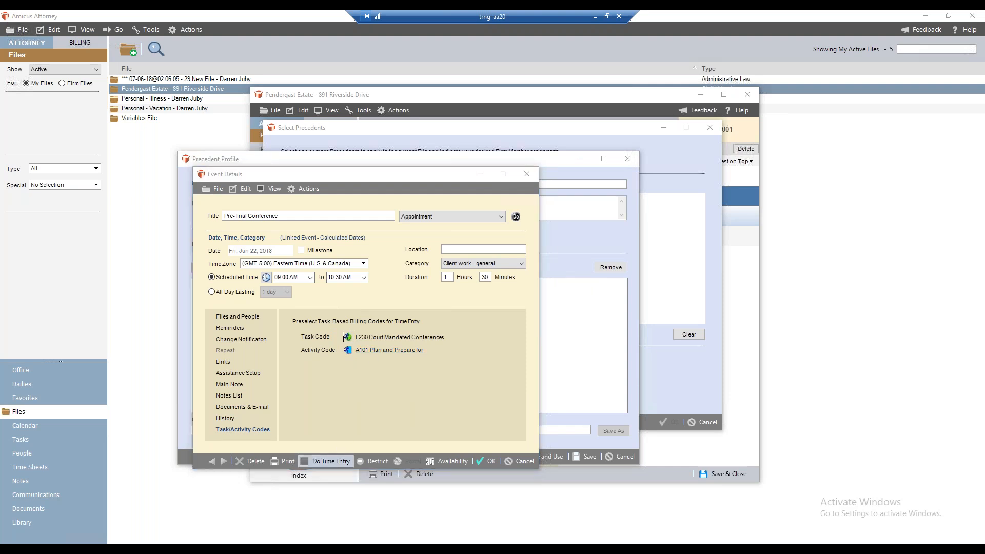
{"action": "left_click", "coordinate": [405, 243]}
{"action": "double_click", "coordinate": [405, 242]}
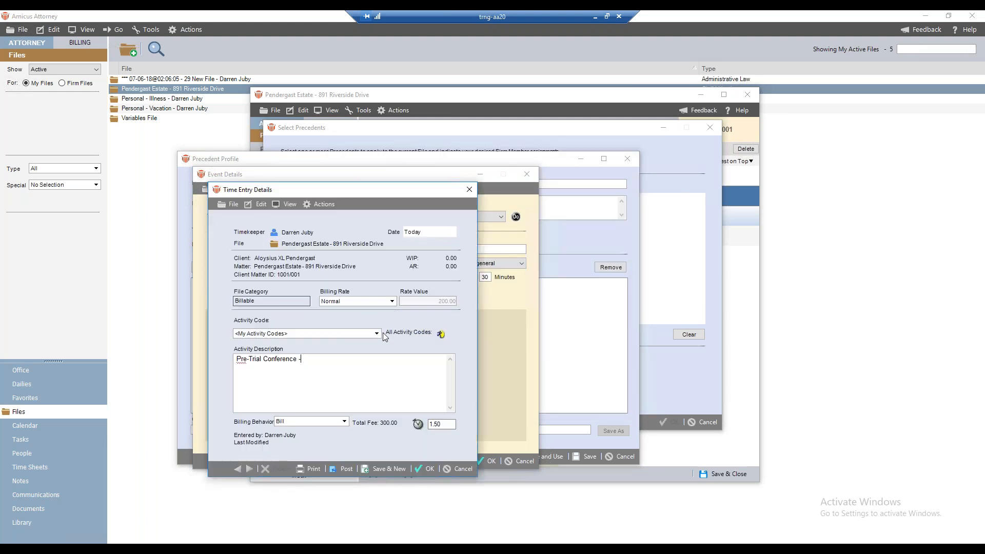
{"action": "left_click", "coordinate": [457, 467]}
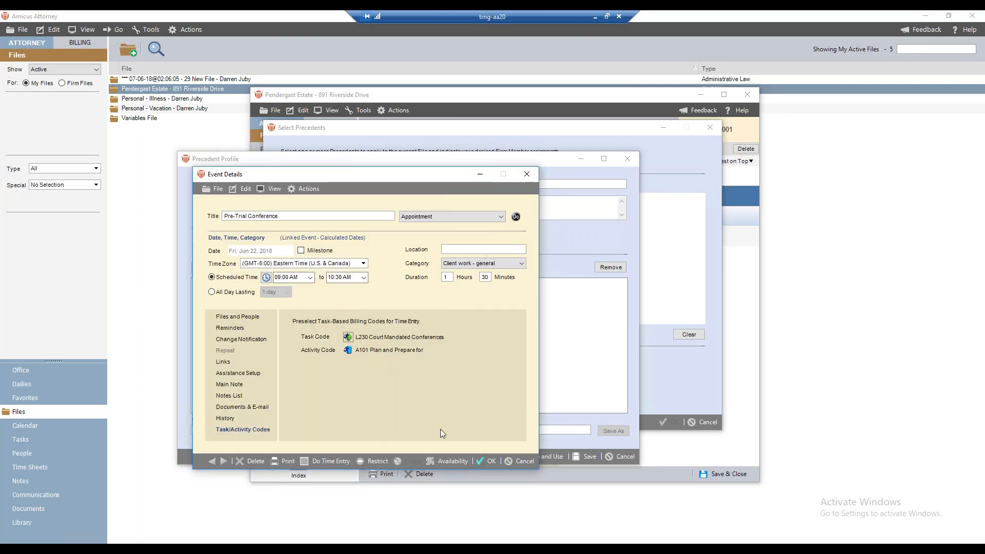
{"action": "left_click", "coordinate": [518, 461]}
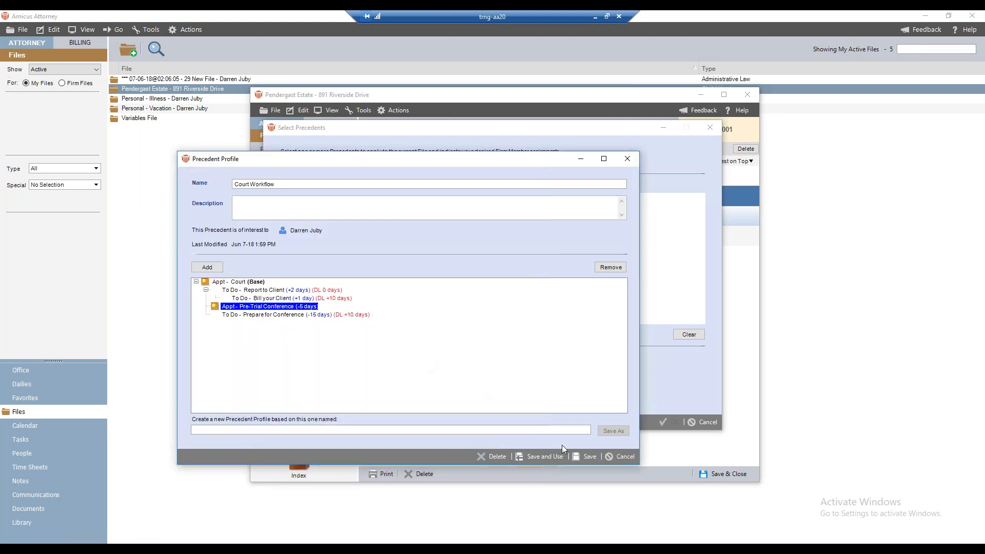
{"action": "left_click", "coordinate": [617, 455]}
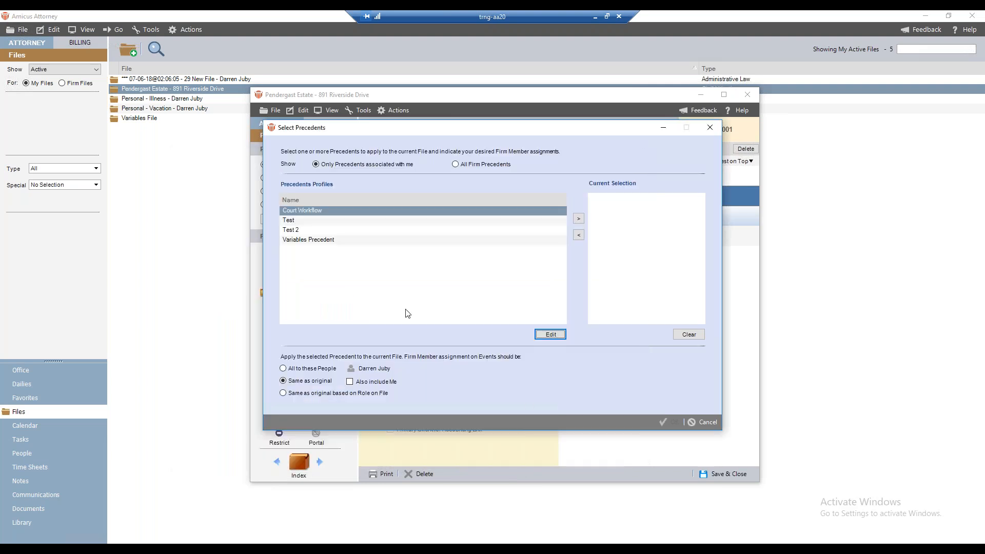
{"action": "left_click", "coordinate": [334, 240]}
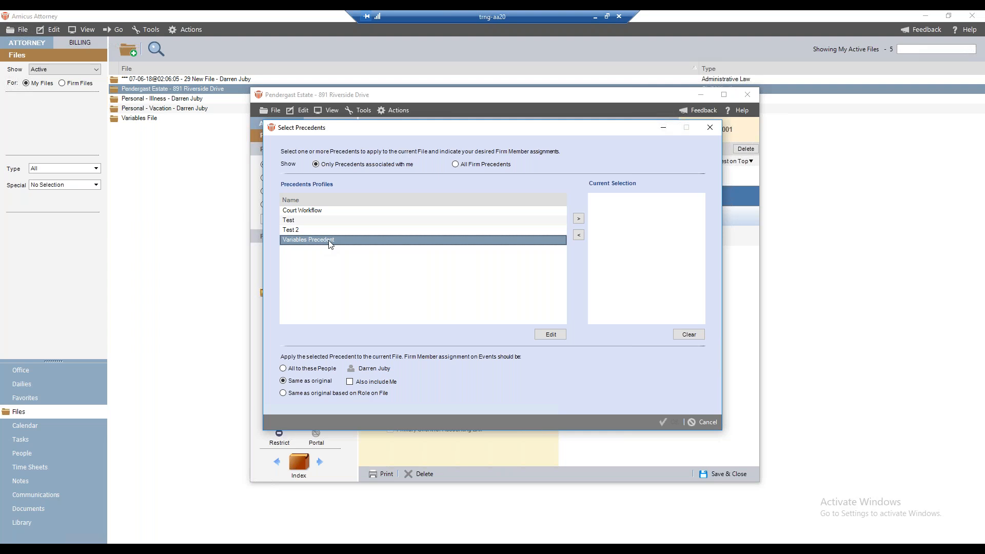
{"action": "left_click", "coordinate": [551, 335]}
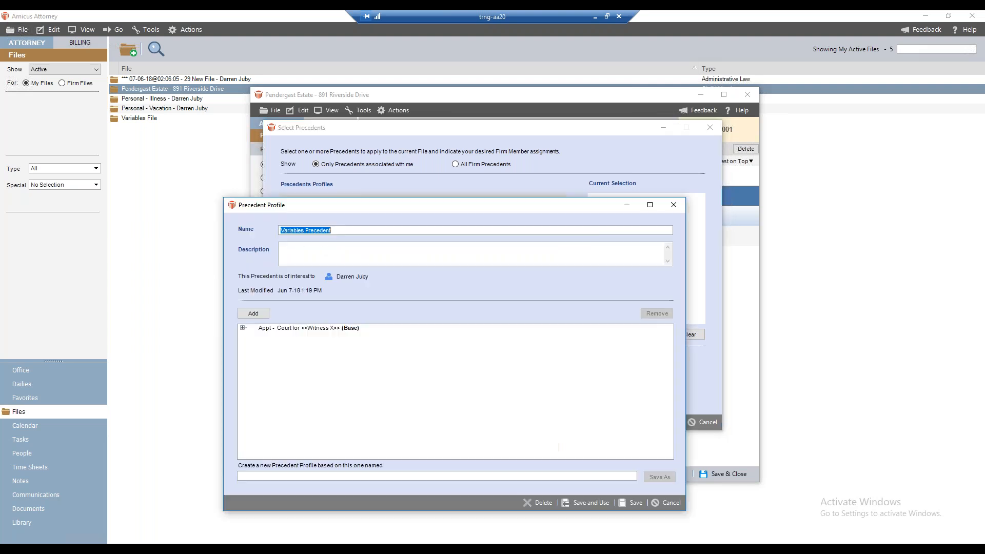
{"action": "left_click", "coordinate": [242, 328]}
{"action": "left_click", "coordinate": [252, 337]}
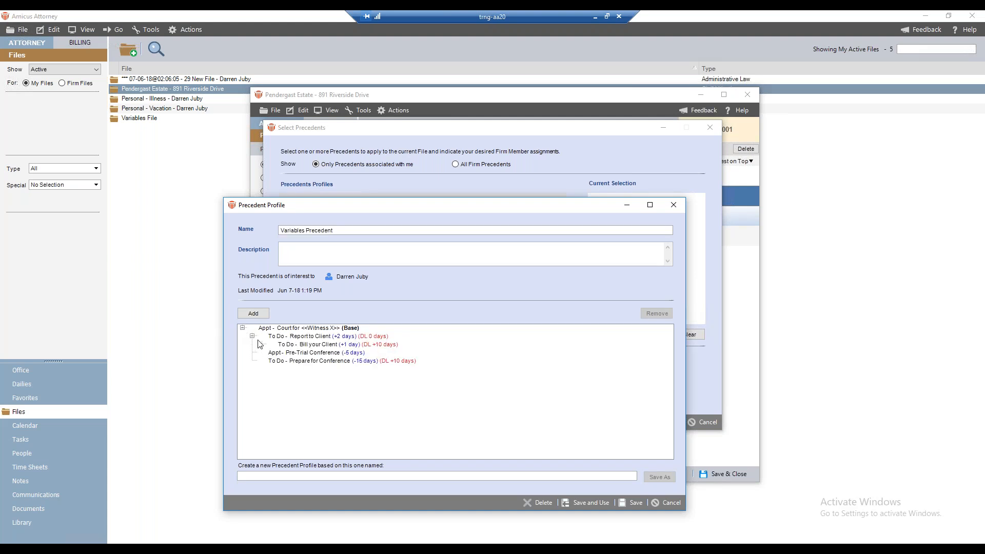
Step: Examine the <<Witness X>> variable in the base Court event's title and main note, and close the precedent windows and the estate file
{"action": "left_click", "coordinate": [298, 331]}
{"action": "double_click", "coordinate": [298, 331]}
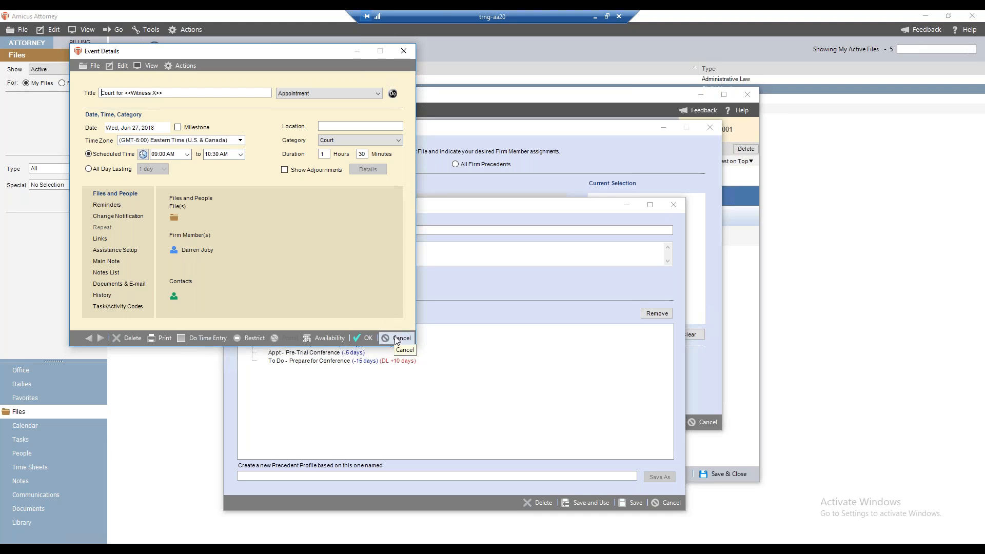
{"action": "left_click", "coordinate": [106, 261]}
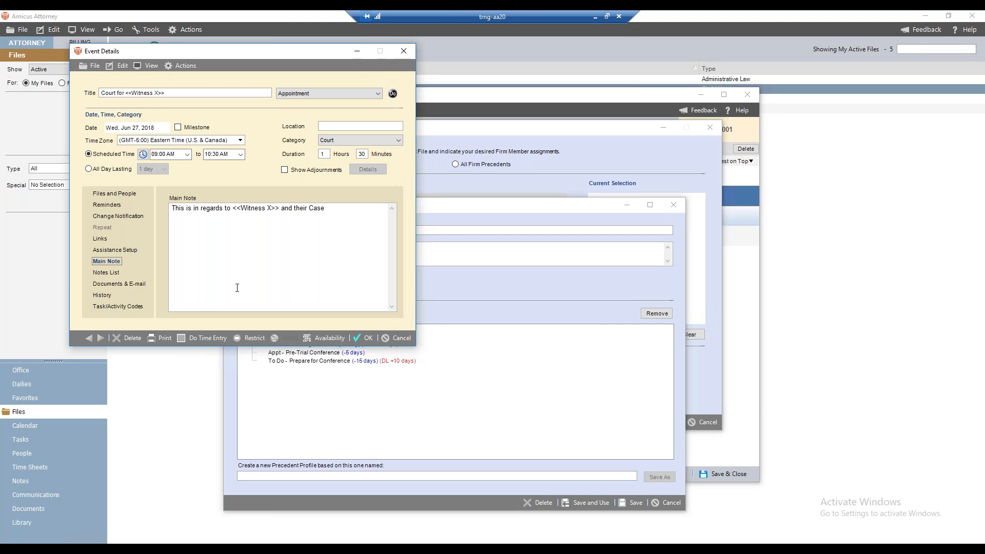
{"action": "left_click", "coordinate": [368, 339]}
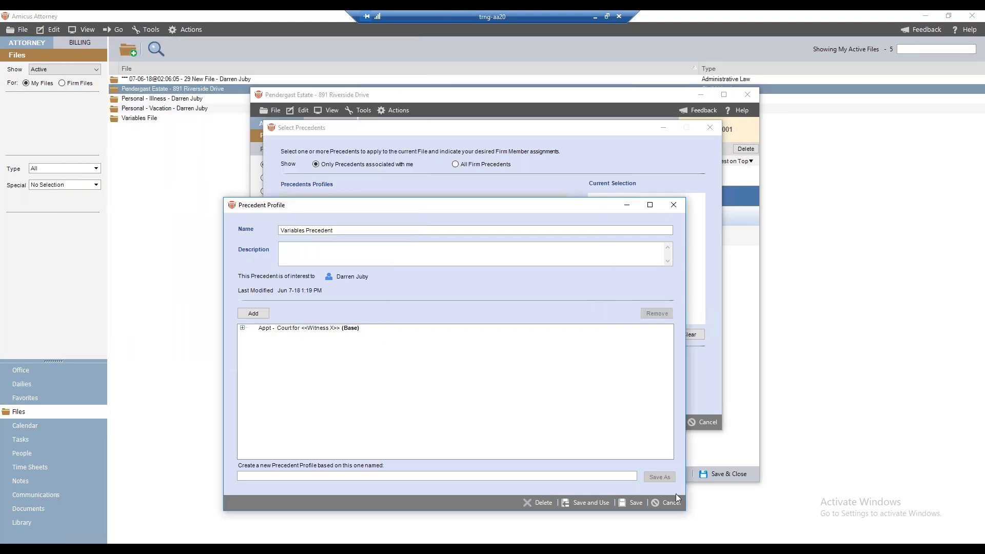
{"action": "left_click", "coordinate": [626, 503]}
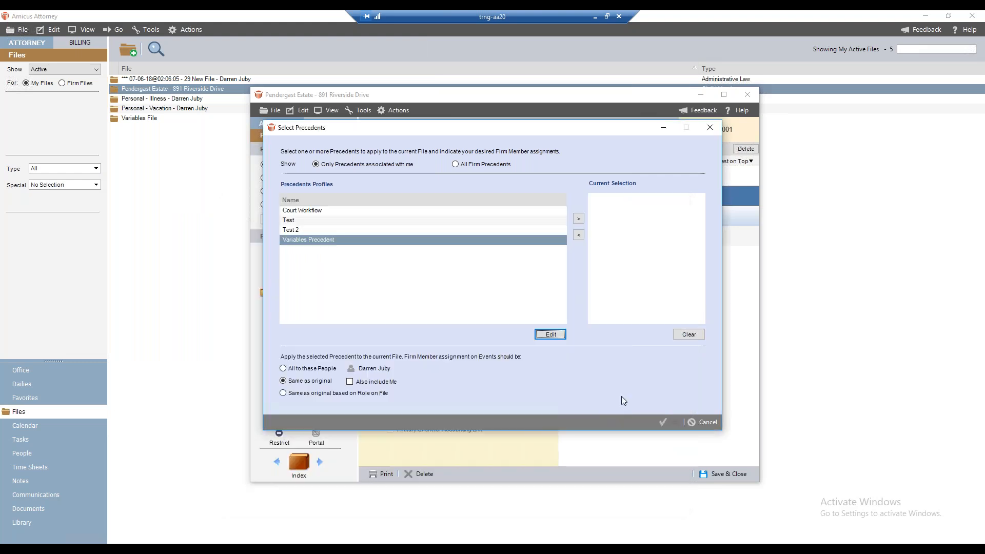
{"action": "left_click", "coordinate": [665, 422]}
{"action": "left_click", "coordinate": [724, 474]}
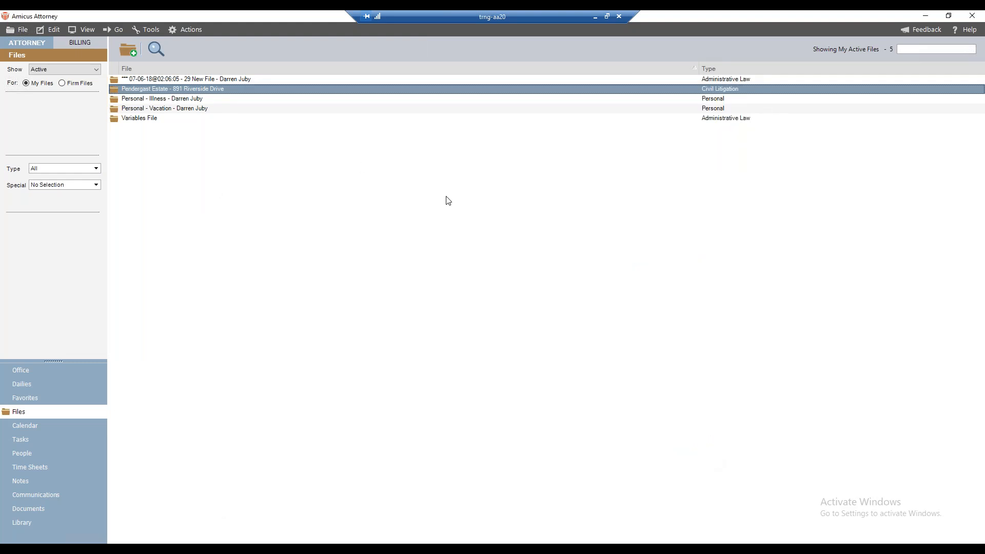
Step: Create and open a new file not based on the selected file, with the existing client contact as primary client
{"action": "left_click", "coordinate": [133, 52]}
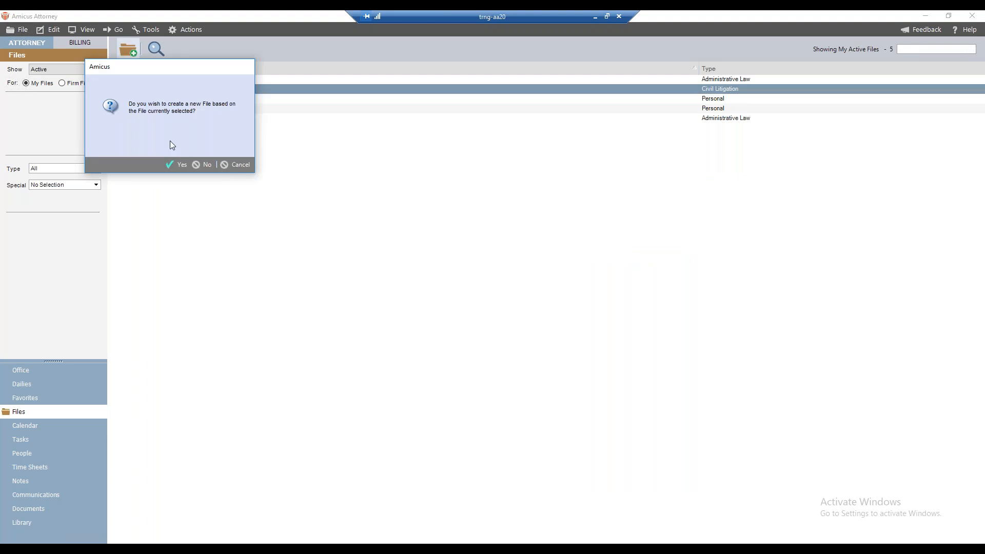
{"action": "left_click", "coordinate": [203, 163]}
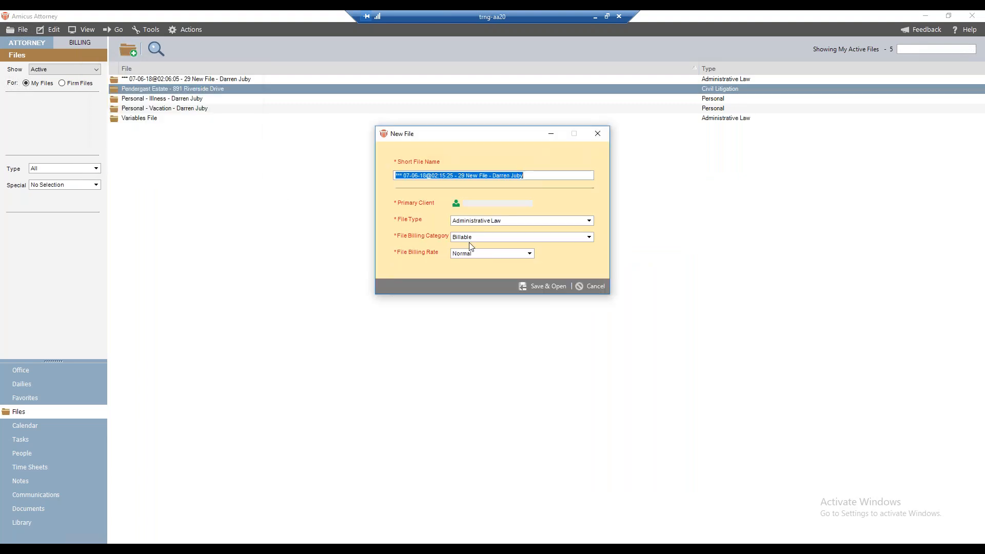
{"action": "left_click", "coordinate": [456, 203]}
{"action": "double_click", "coordinate": [390, 237]}
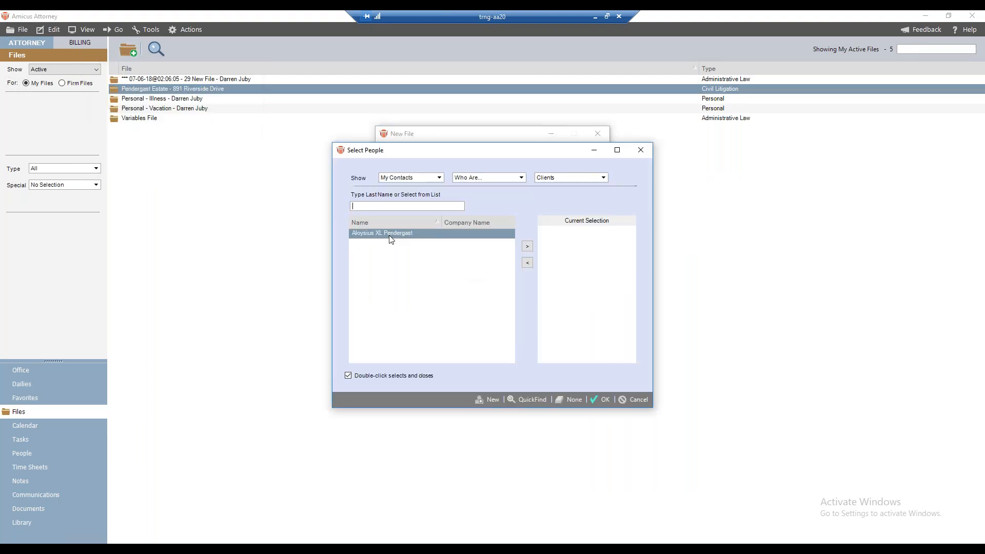
{"action": "left_click", "coordinate": [545, 286]}
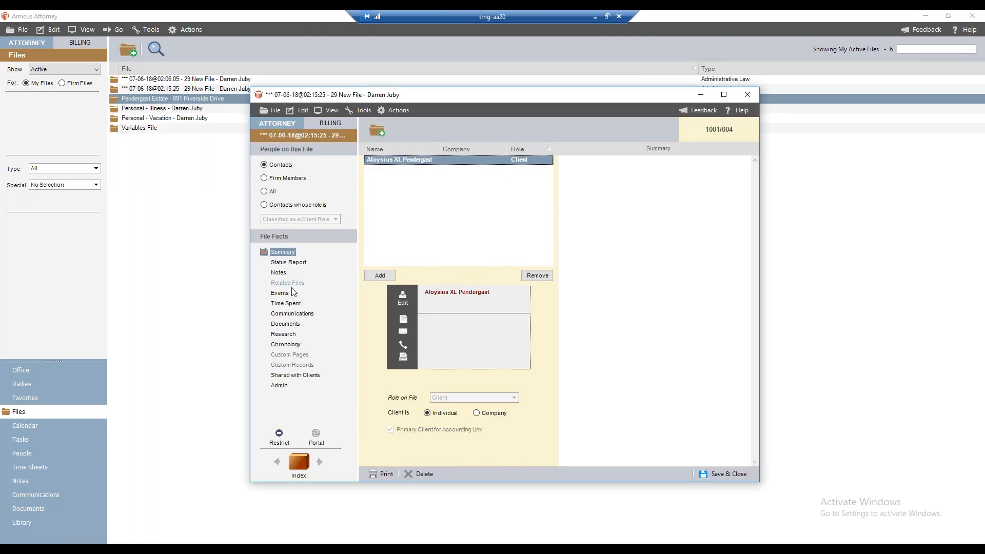
Step: Use the Variables Precedent for the new file's events, with firm member assignment Same as original based on Role on File
{"action": "left_click", "coordinate": [281, 293]}
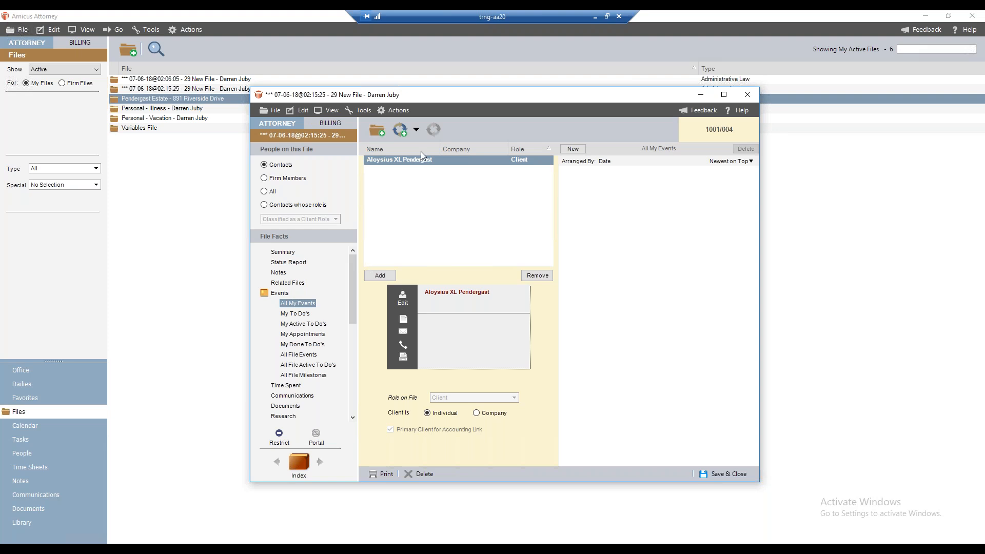
{"action": "left_click", "coordinate": [415, 131]}
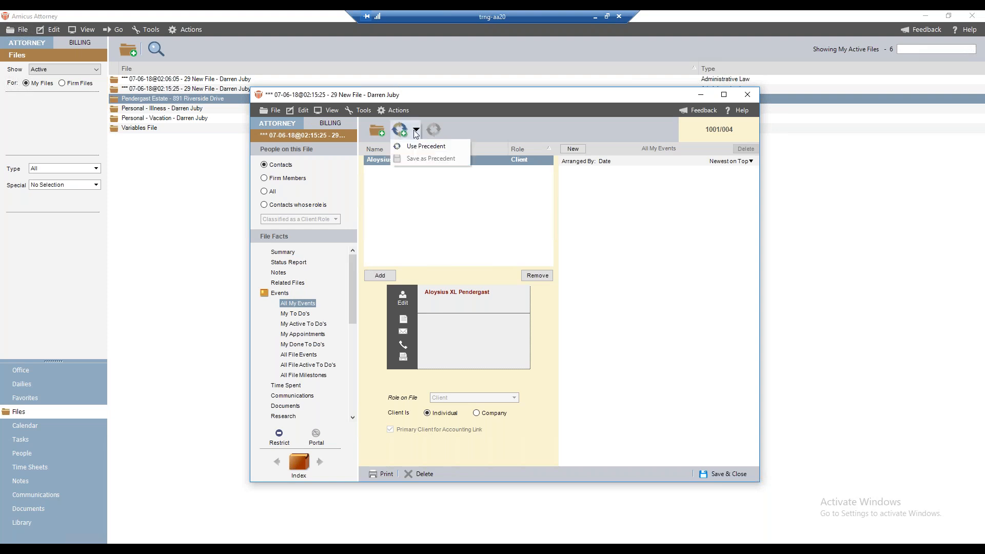
{"action": "left_click", "coordinate": [426, 146]}
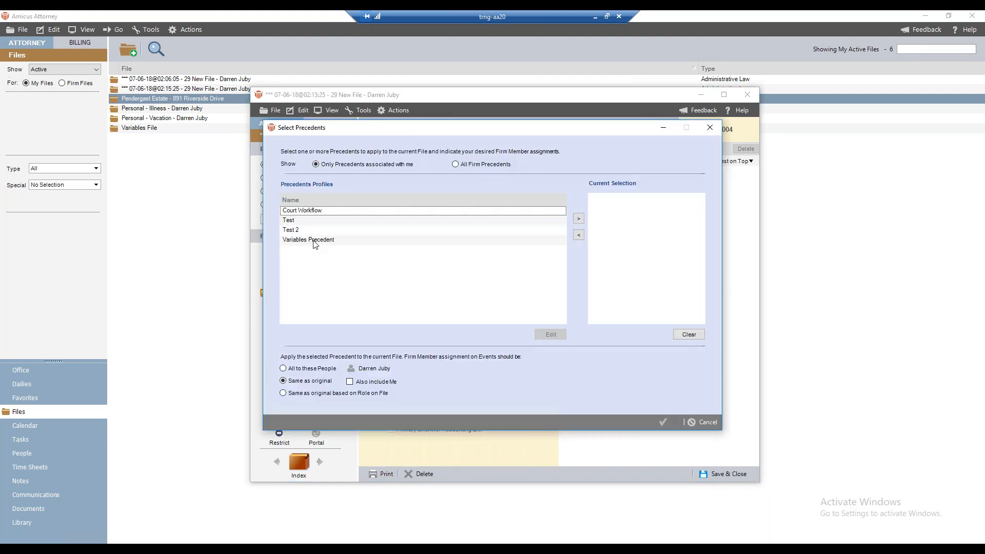
{"action": "double_click", "coordinate": [315, 240]}
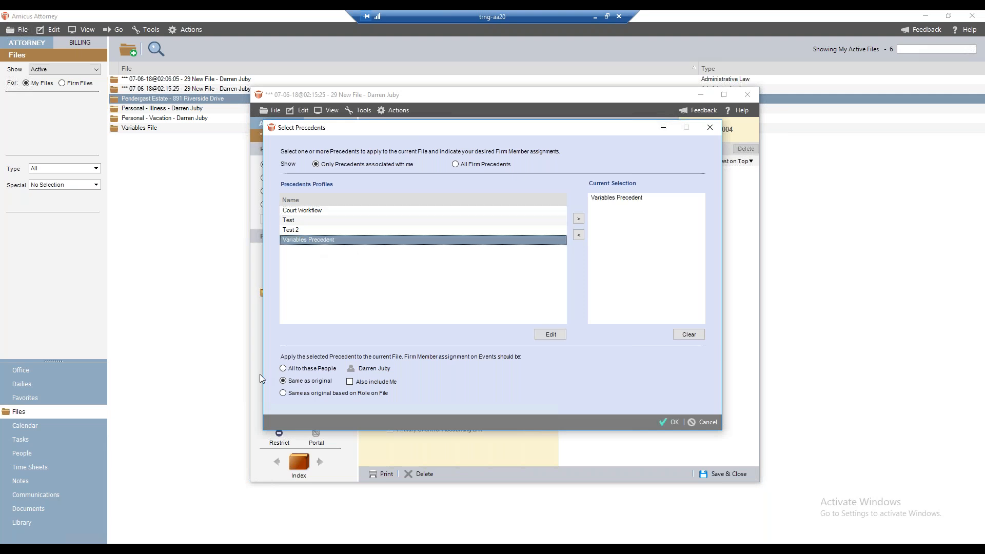
{"action": "left_click", "coordinate": [283, 394]}
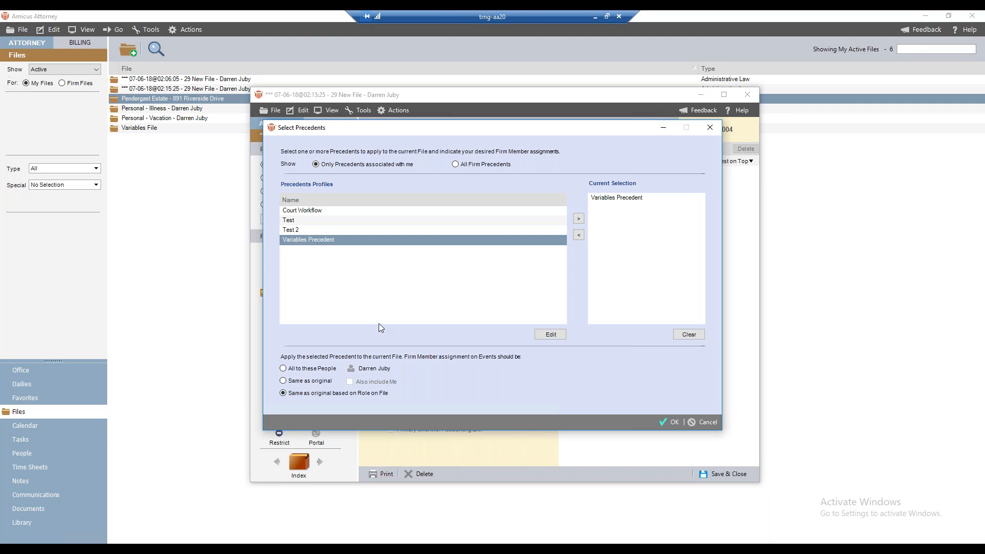
{"action": "left_click", "coordinate": [668, 421]}
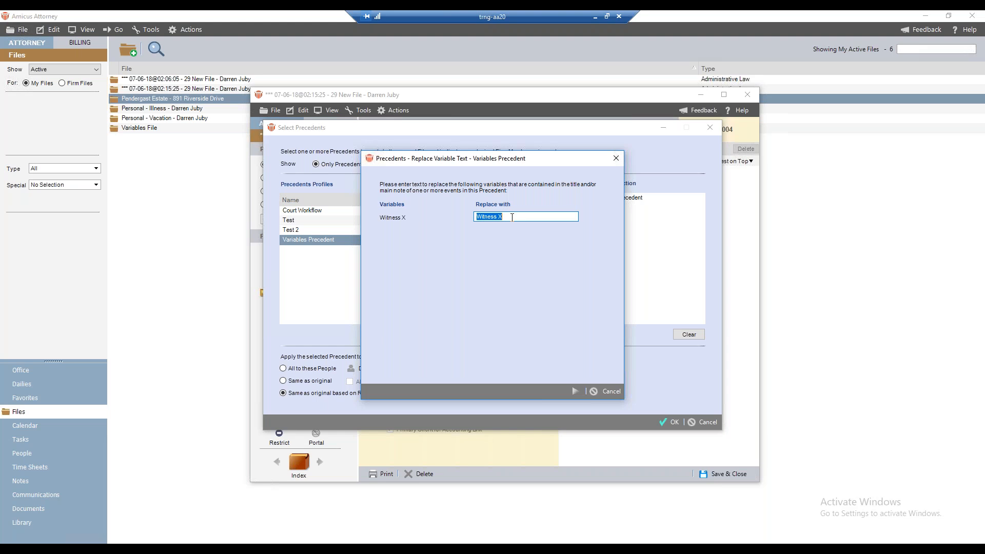
Step: Replace the Witness X variable with the witness's name and apply the precedent with August 22, 2018 as the Court event's base date
{"action": "type", "text": "Agent Pendergast"}
{"action": "left_click", "coordinate": [576, 391]}
{"action": "left_click", "coordinate": [528, 267]}
{"action": "left_click", "coordinate": [568, 268]}
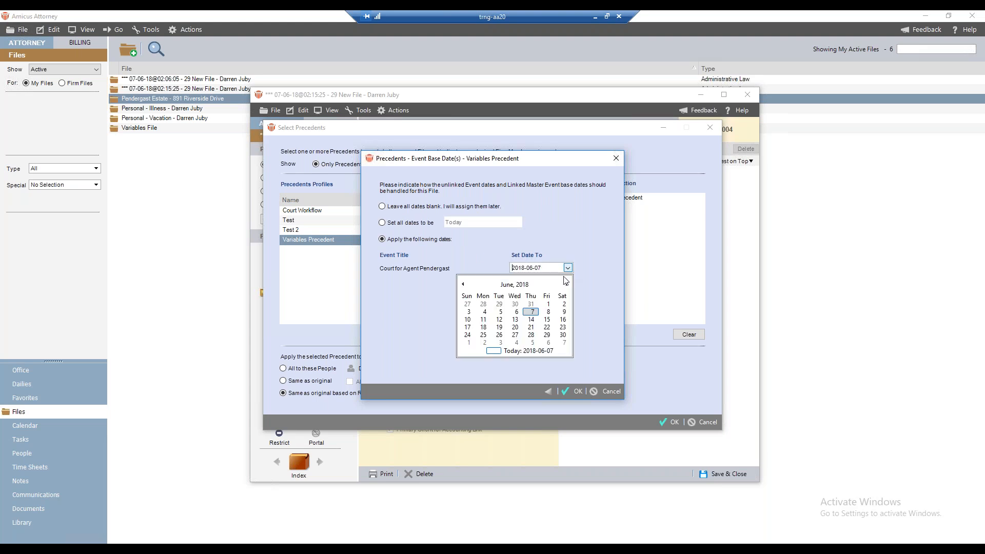
{"action": "left_click", "coordinate": [567, 285]}
{"action": "left_click", "coordinate": [566, 286]}
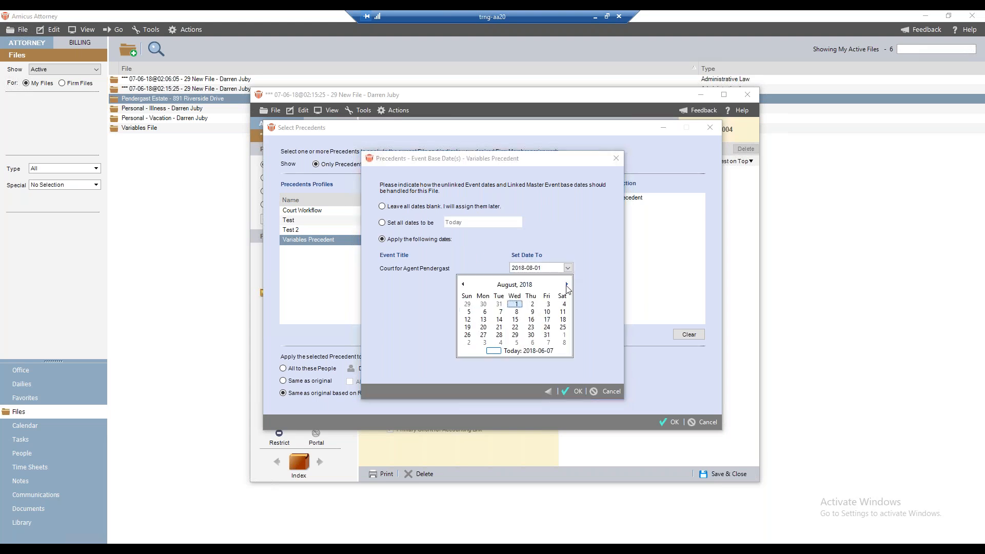
{"action": "left_click", "coordinate": [516, 328]}
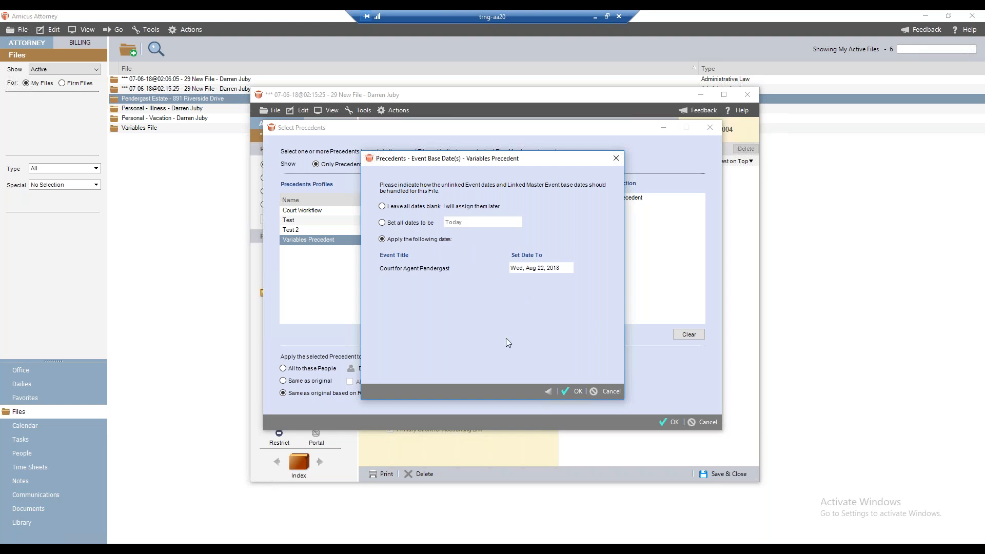
{"action": "left_click", "coordinate": [570, 391]}
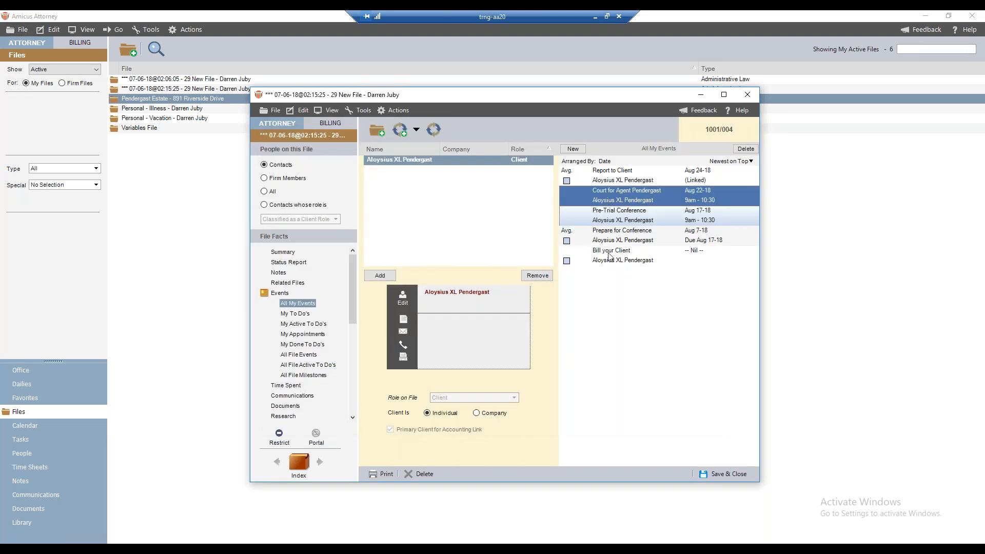
Step: Examine the replaced variable text in the new Court event's title and main note, and close the event and the file
{"action": "double_click", "coordinate": [634, 193]}
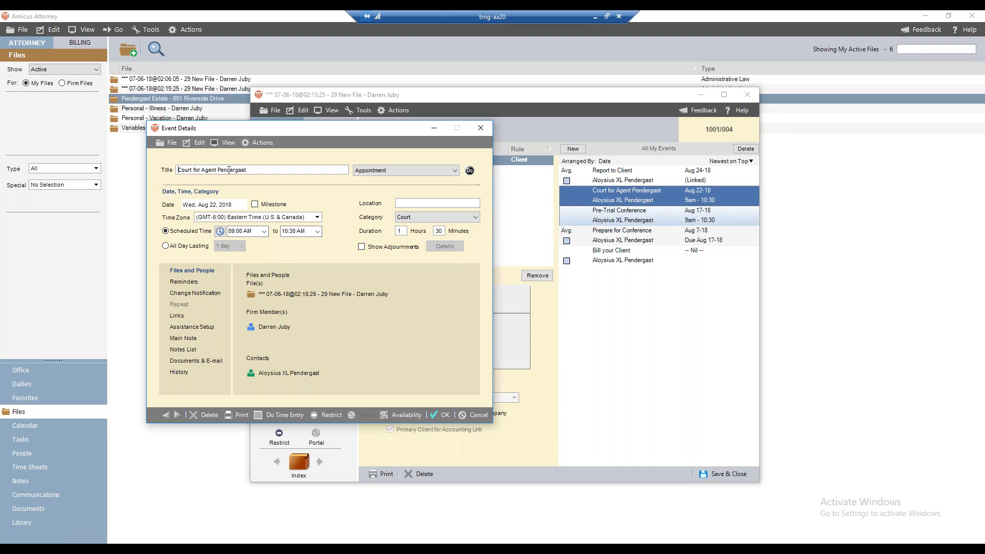
{"action": "left_click", "coordinate": [196, 339]}
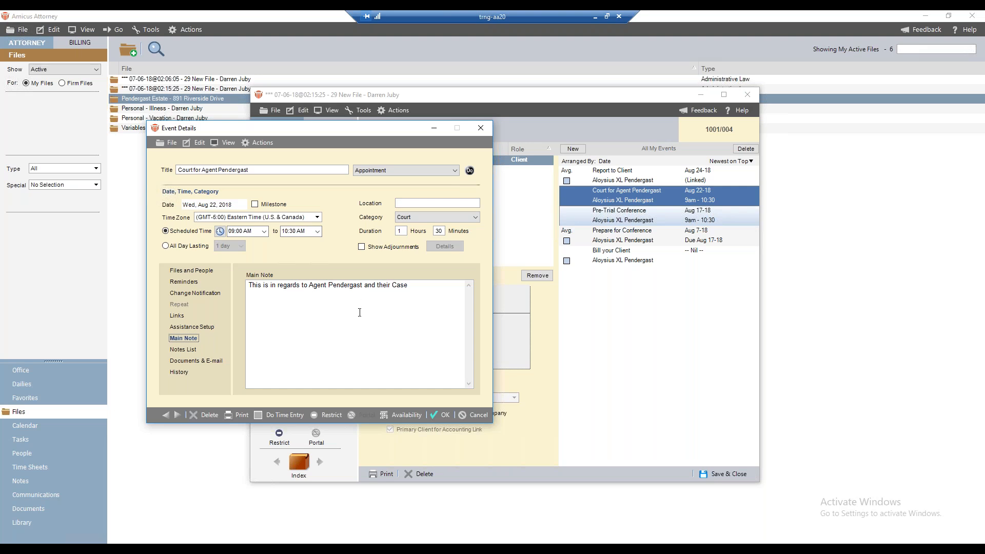
{"action": "left_click", "coordinate": [466, 414]}
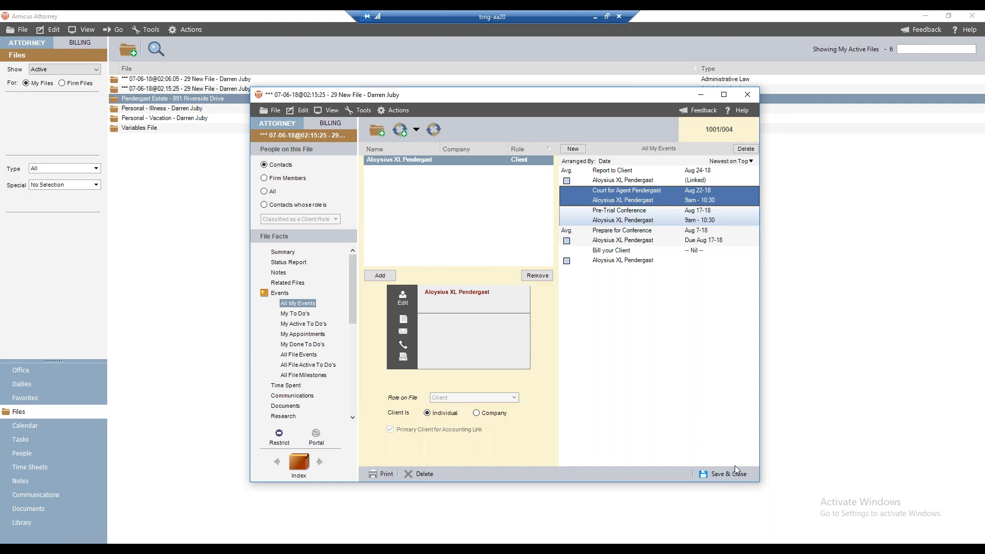
{"action": "left_click", "coordinate": [275, 111]}
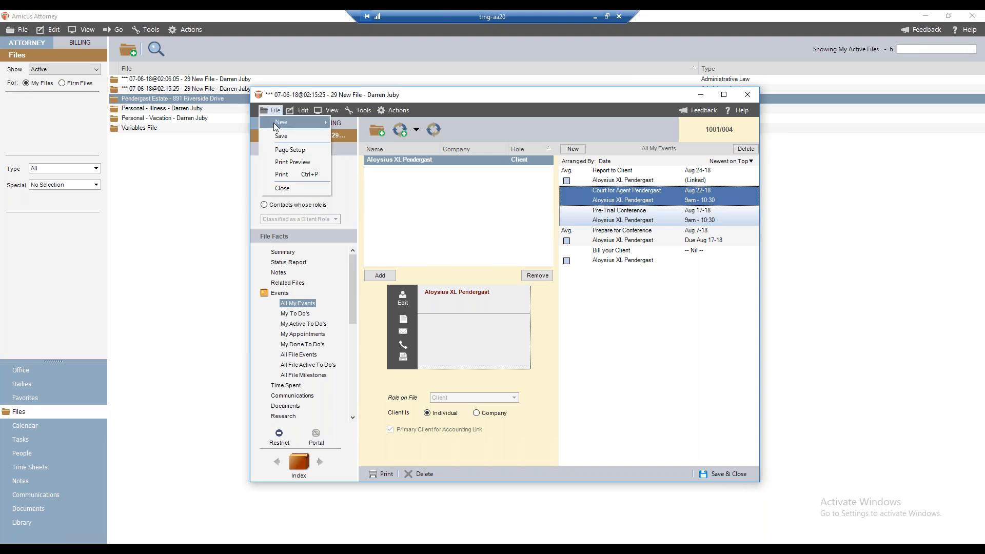
{"action": "left_click", "coordinate": [284, 187]}
Step: Create and open another blank file for the same primary client, keeping the default file name, type and billing settings
{"action": "left_click", "coordinate": [129, 49]}
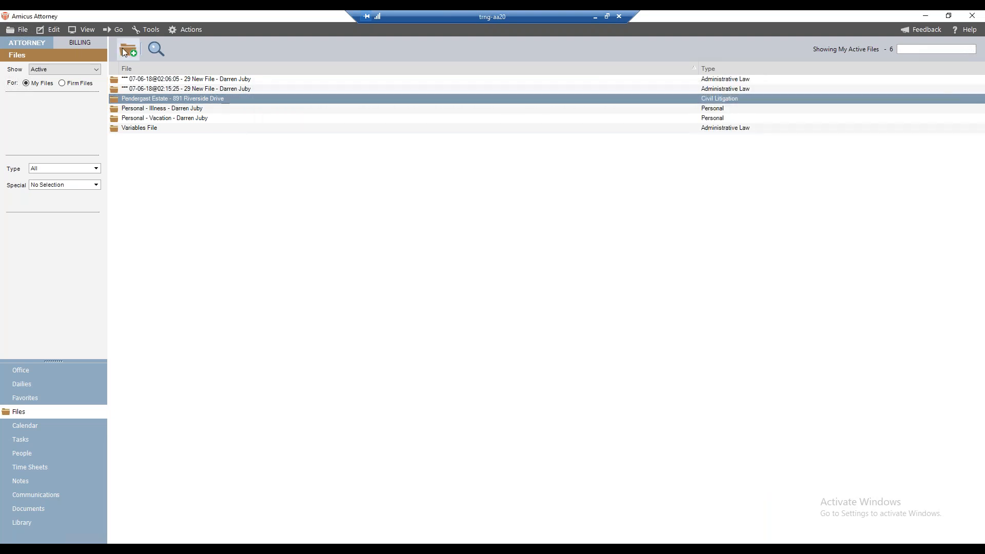
{"action": "left_click", "coordinate": [277, 242]}
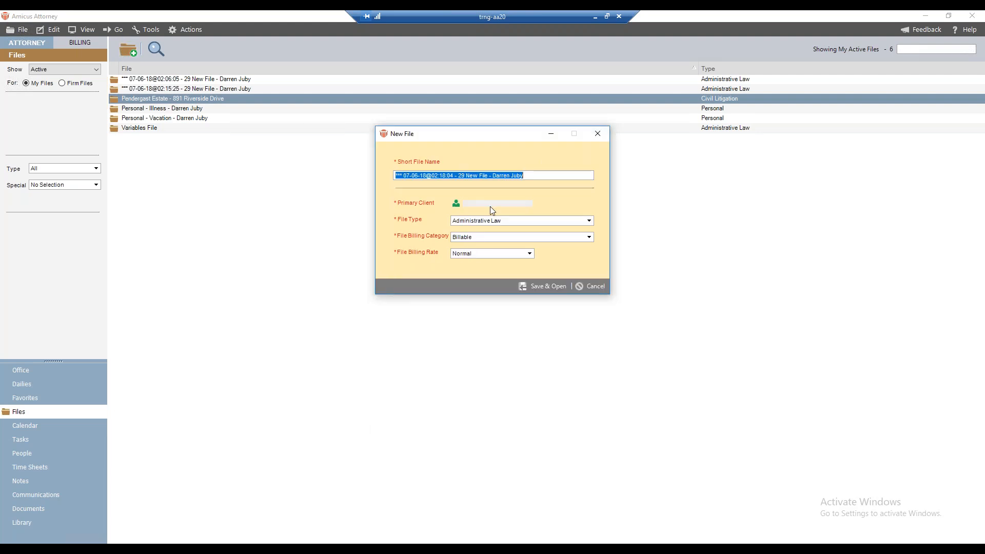
{"action": "left_click", "coordinate": [456, 203]}
{"action": "double_click", "coordinate": [400, 235]}
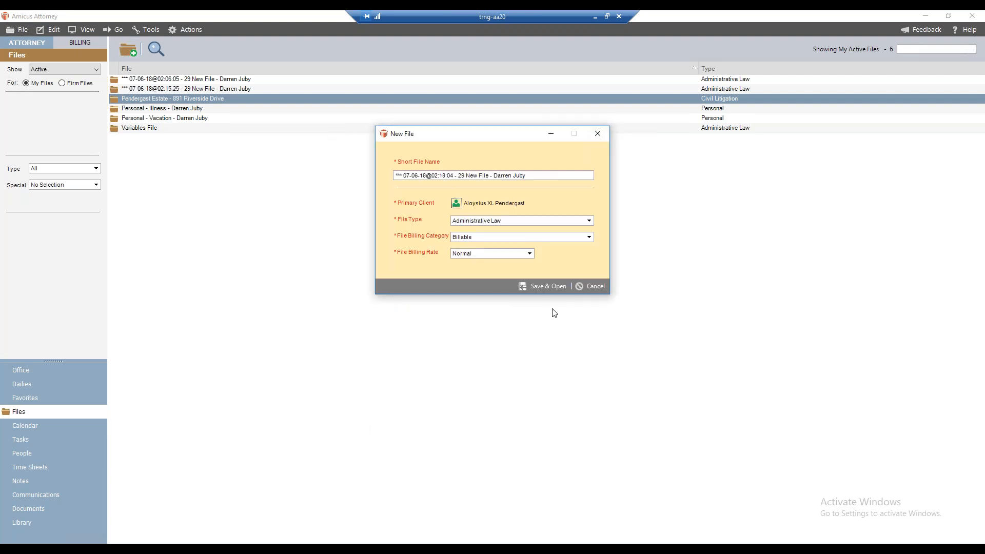
{"action": "left_click", "coordinate": [544, 288]}
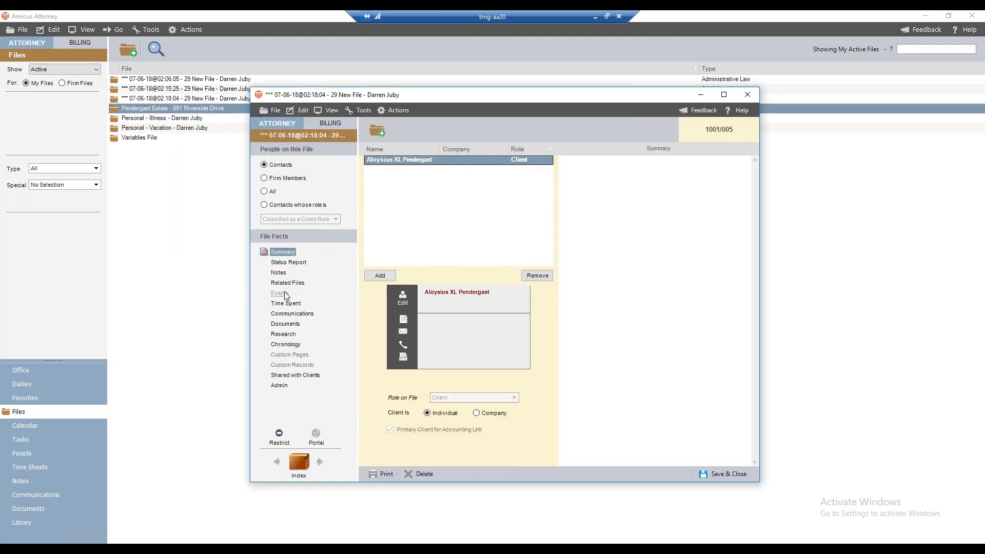
Step: Create an appointment titled Court Date in the new file's events with default date and time, accepting the double booking
{"action": "left_click", "coordinate": [281, 293]}
{"action": "left_click", "coordinate": [573, 149]}
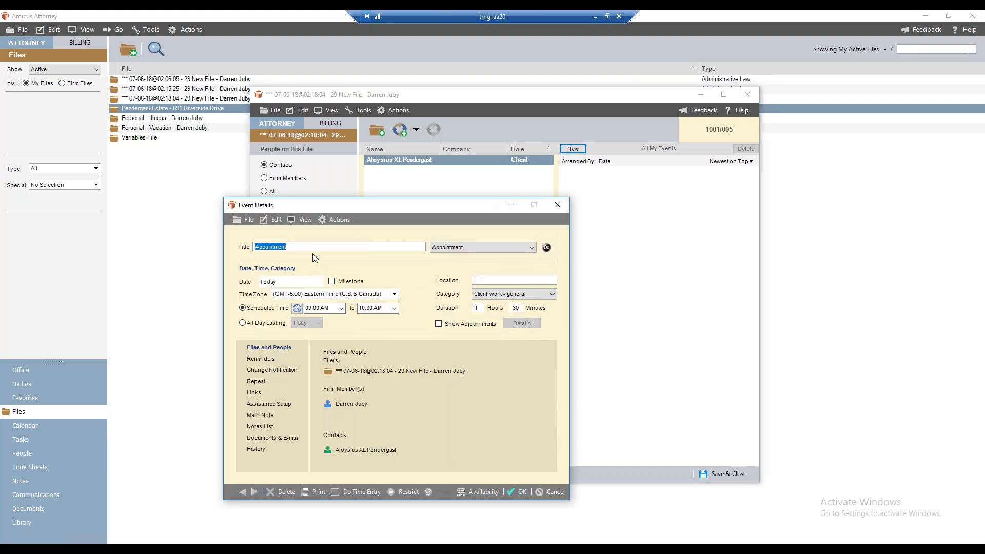
{"action": "type", "text": "Court Date"}
{"action": "left_click", "coordinate": [515, 492]}
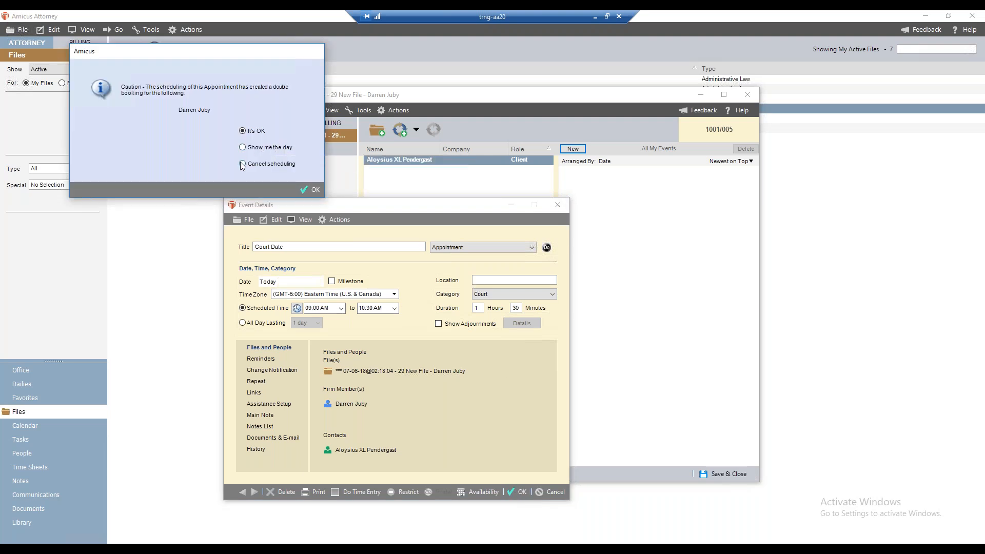
{"action": "left_click", "coordinate": [310, 190]}
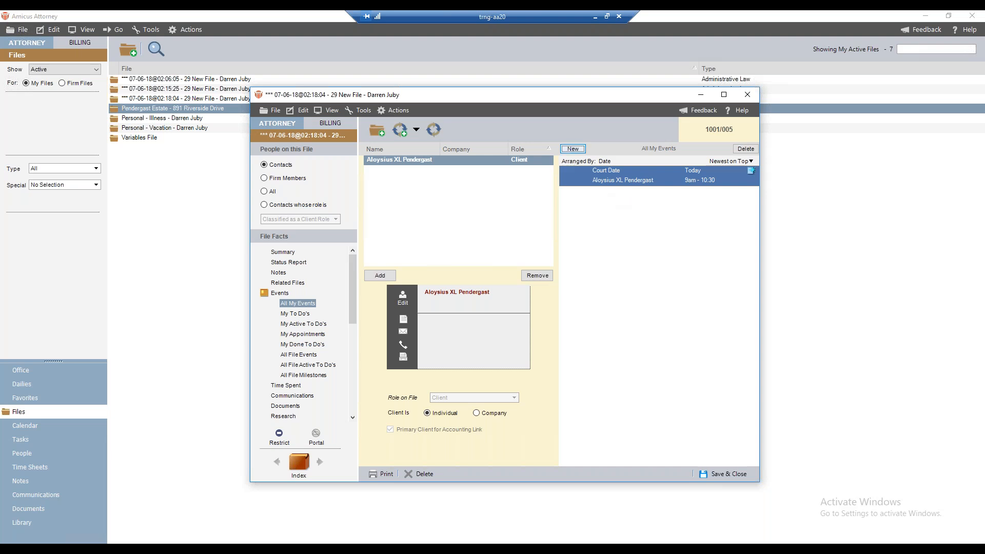
Step: Start another event on the file as a To Do titled Prep for Court
{"action": "left_click", "coordinate": [572, 150]}
{"action": "left_click", "coordinate": [324, 109]}
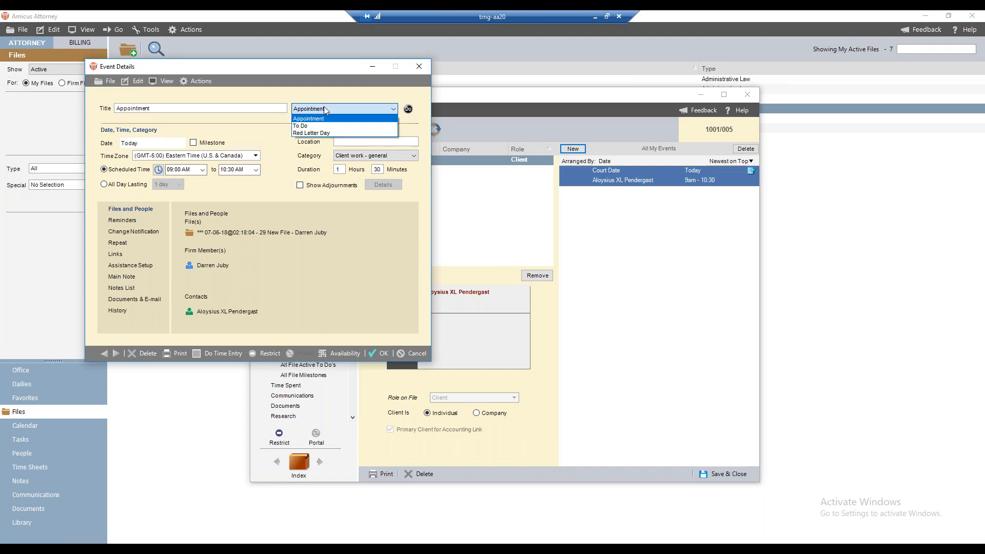
{"action": "left_click", "coordinate": [318, 129]}
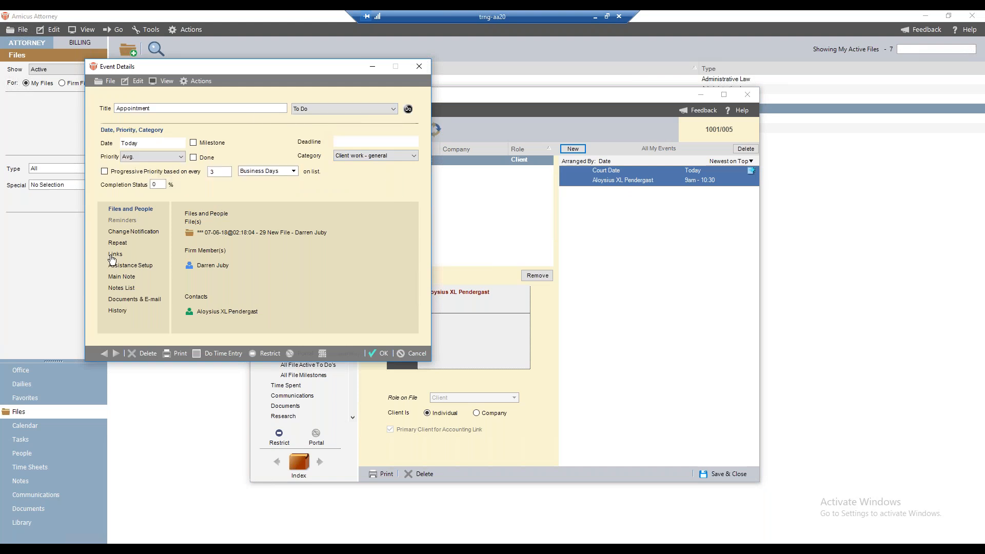
{"action": "left_click_drag", "start_coordinate": [153, 108], "coordinate": [87, 109]}
{"action": "type", "text": "Prep for Court"}
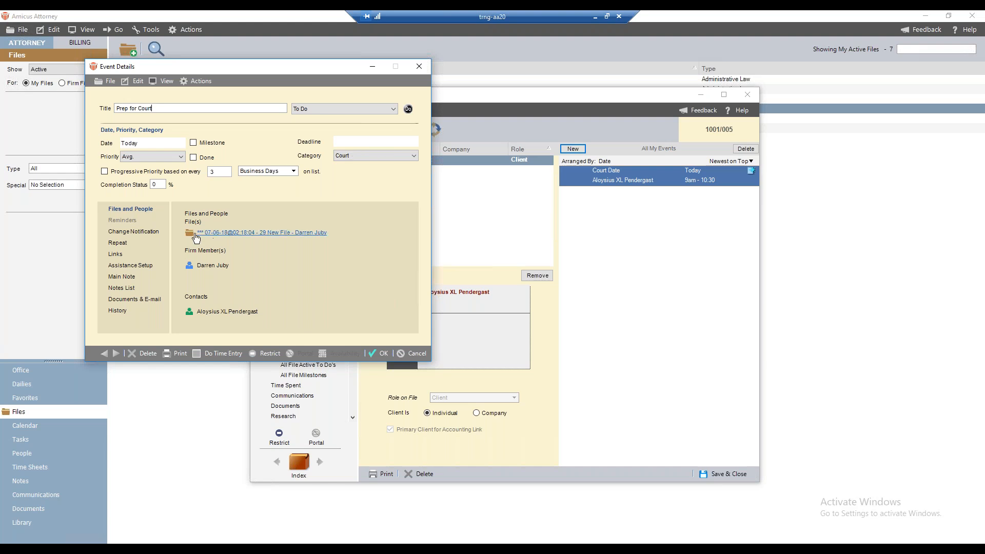
Step: Add a link to the Prep for Court event, saving its changes and selecting Court Date as the event to link to
{"action": "left_click", "coordinate": [116, 254]}
{"action": "left_click", "coordinate": [217, 219]}
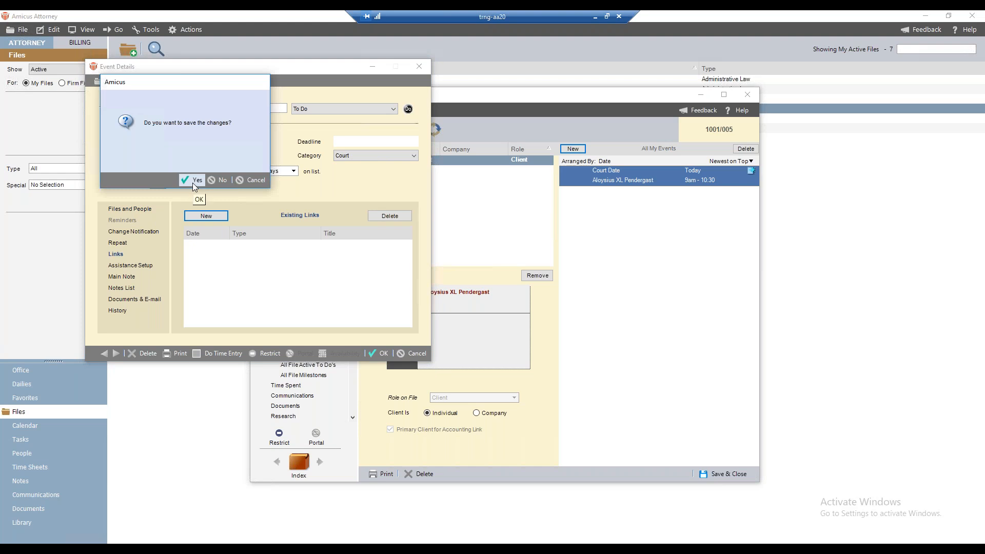
{"action": "left_click", "coordinate": [193, 180]}
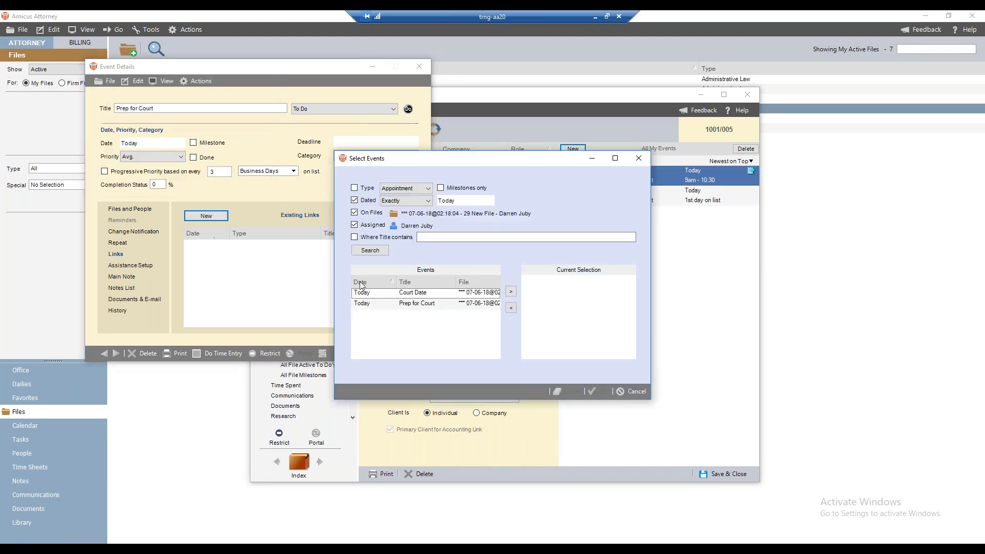
{"action": "double_click", "coordinate": [410, 294]}
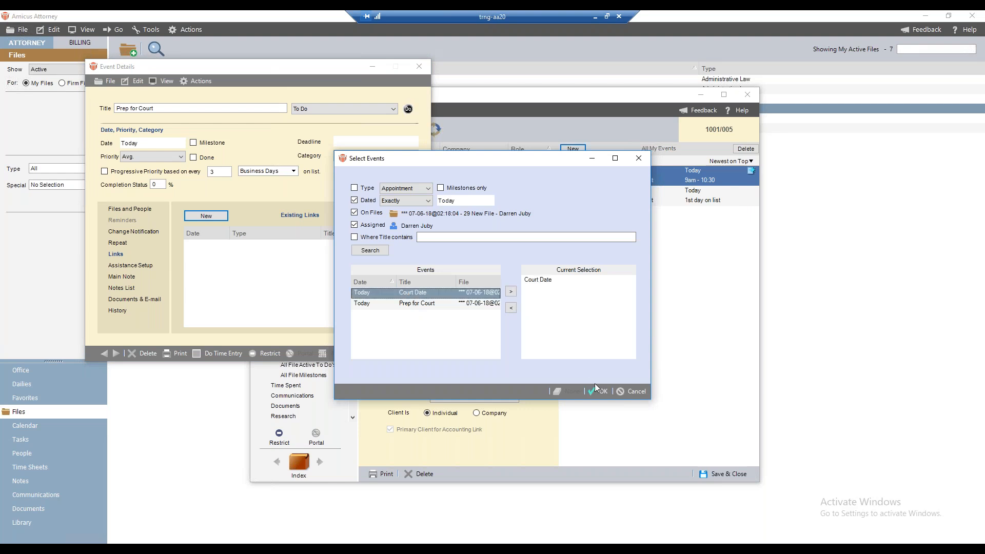
{"action": "left_click", "coordinate": [599, 392]}
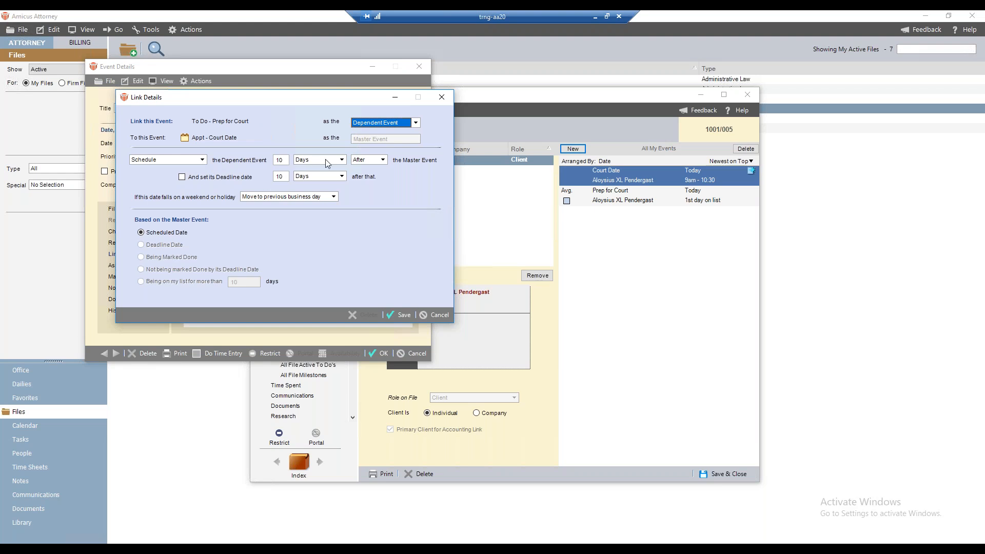
Step: Schedule Prep for Court 3 weeks before the master event, keeping Move to previous business day, and save the link and event
{"action": "left_click", "coordinate": [341, 161]}
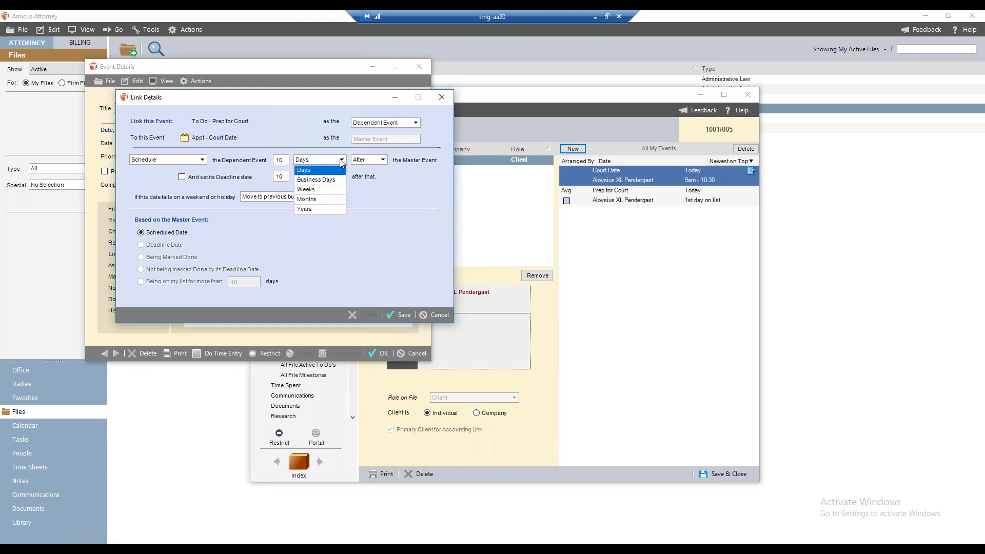
{"action": "left_click", "coordinate": [322, 190]}
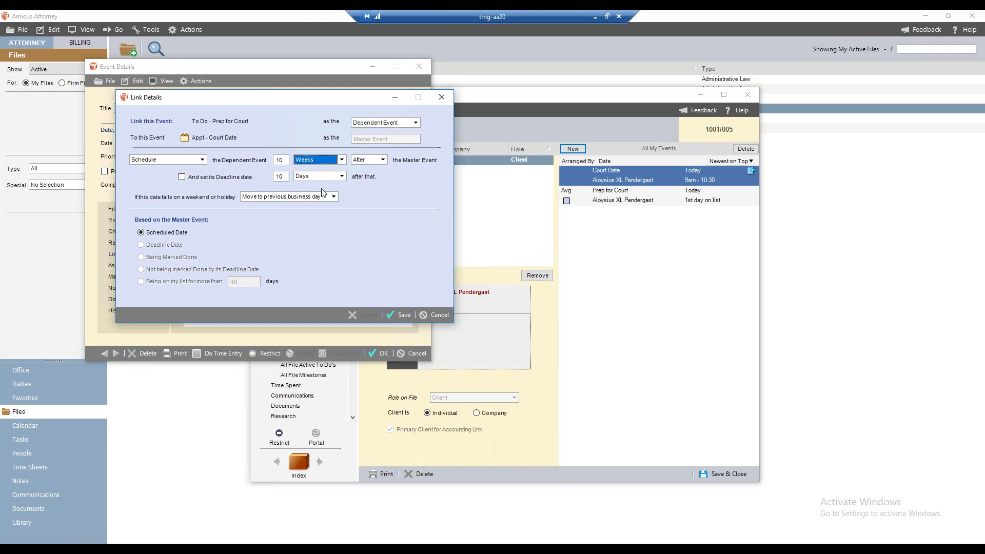
{"action": "double_click", "coordinate": [286, 160]}
{"action": "type", "text": "3"}
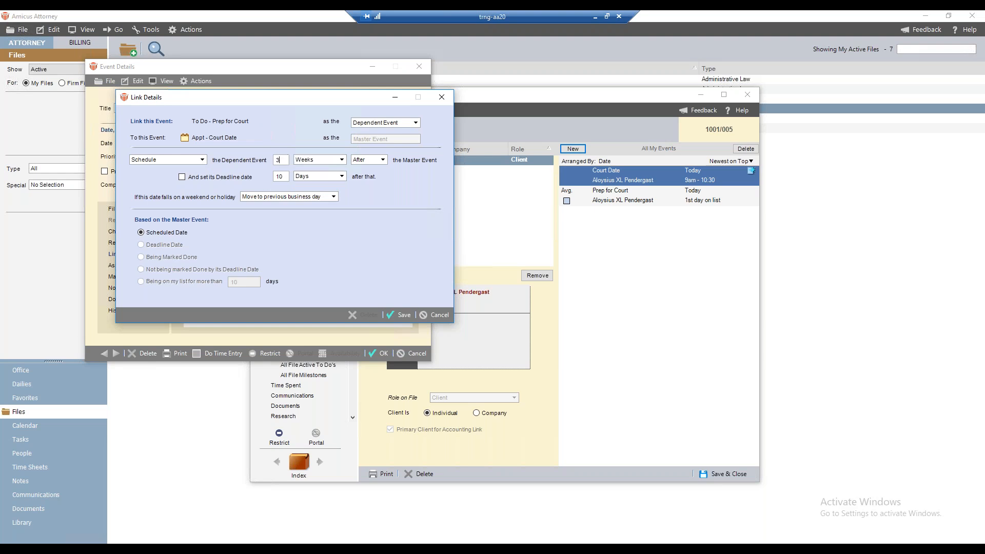
{"action": "left_click", "coordinate": [377, 160]}
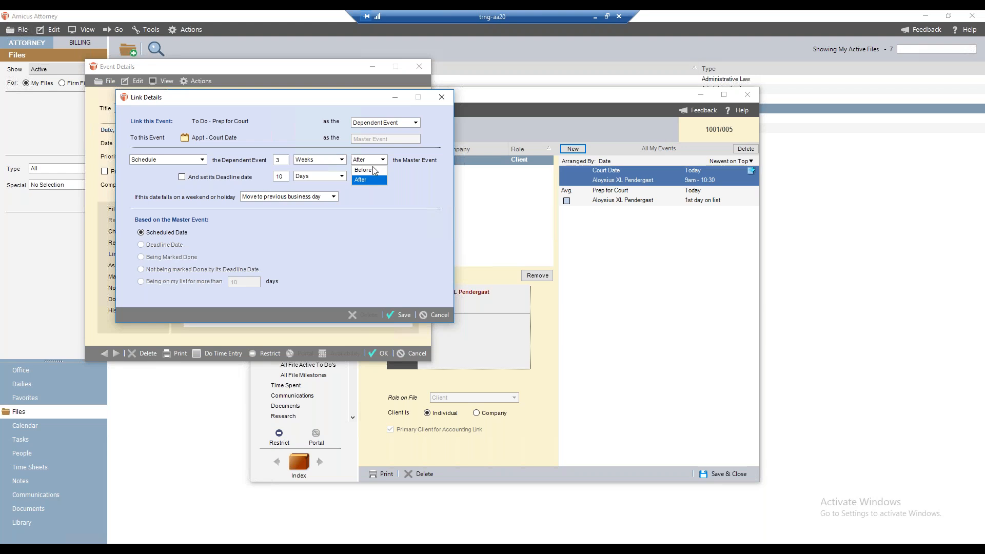
{"action": "left_click", "coordinate": [373, 174]}
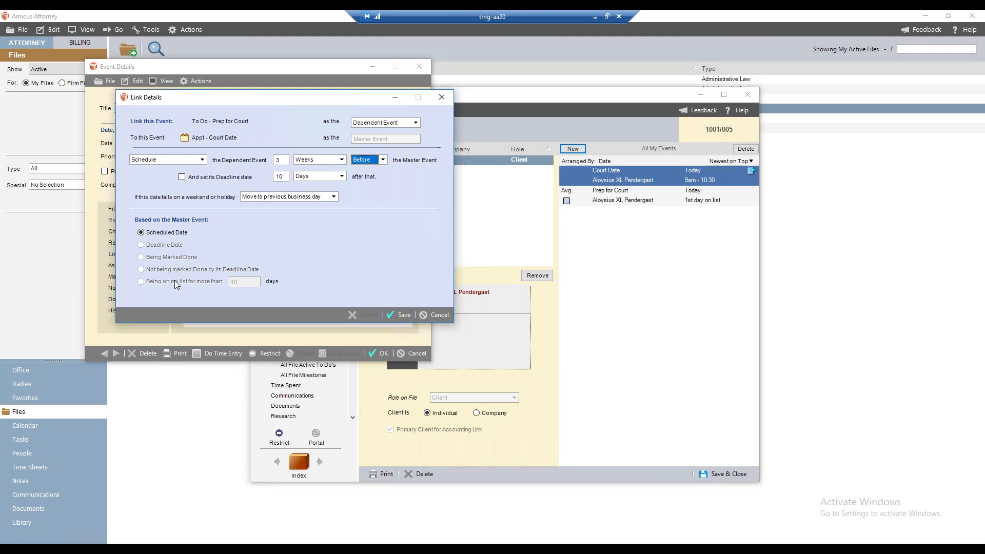
{"action": "left_click", "coordinate": [276, 199]}
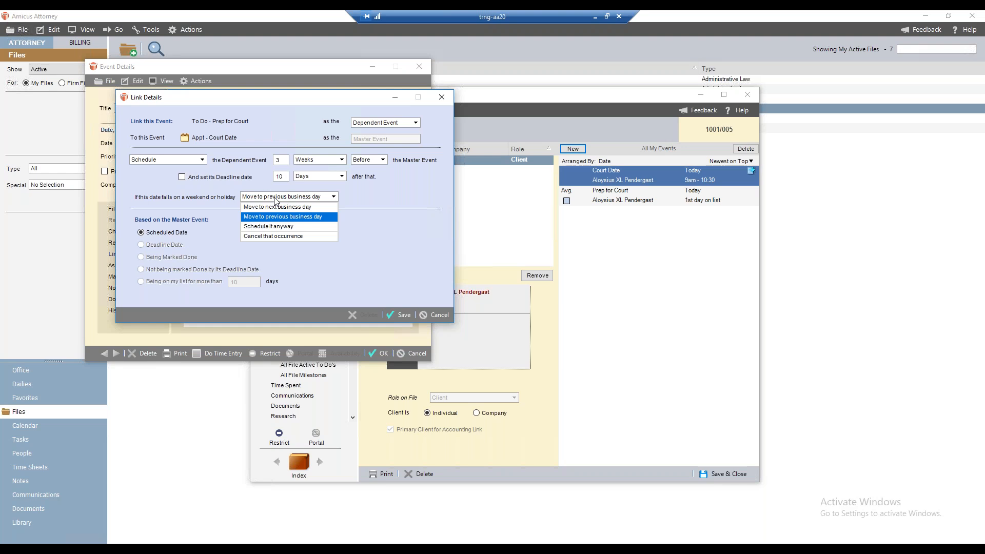
{"action": "left_click", "coordinate": [268, 185]}
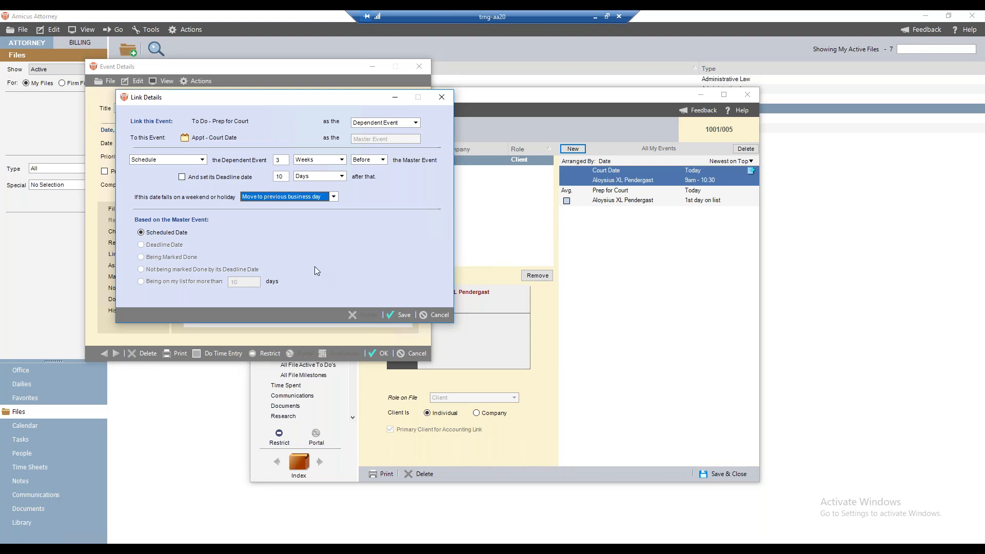
{"action": "left_click", "coordinate": [400, 315]}
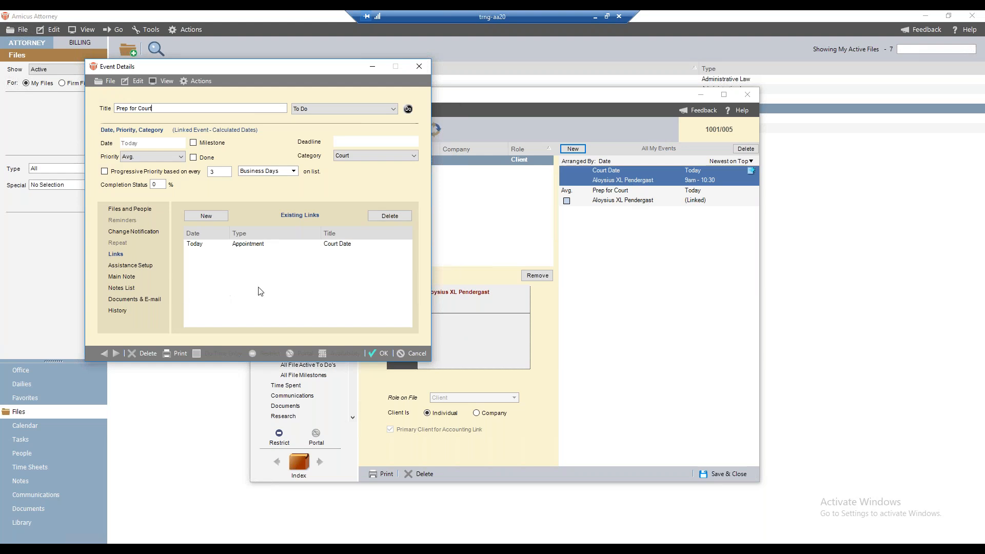
{"action": "left_click", "coordinate": [380, 354]}
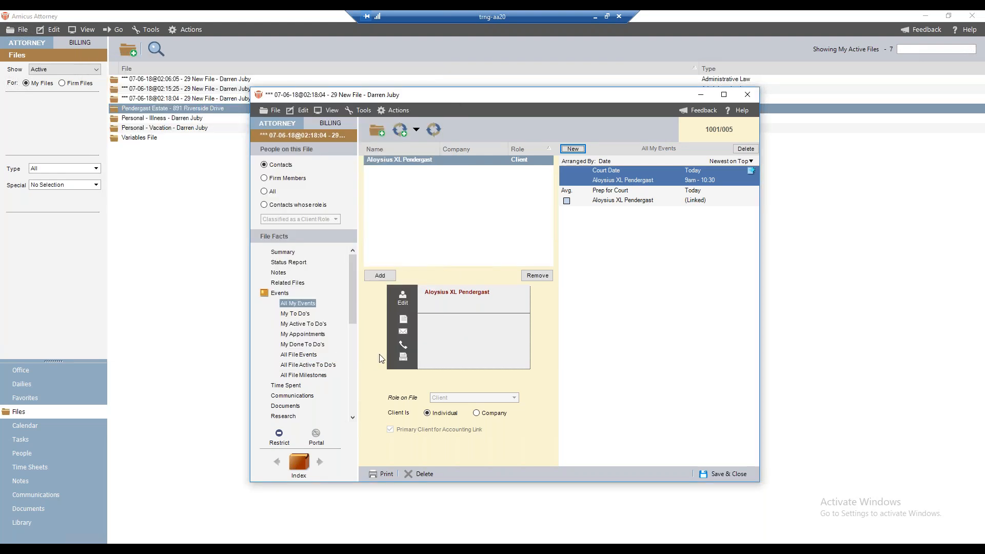
Step: Start another event on the file as a To Do titled Follow-Up with Client
{"action": "left_click", "coordinate": [572, 148]}
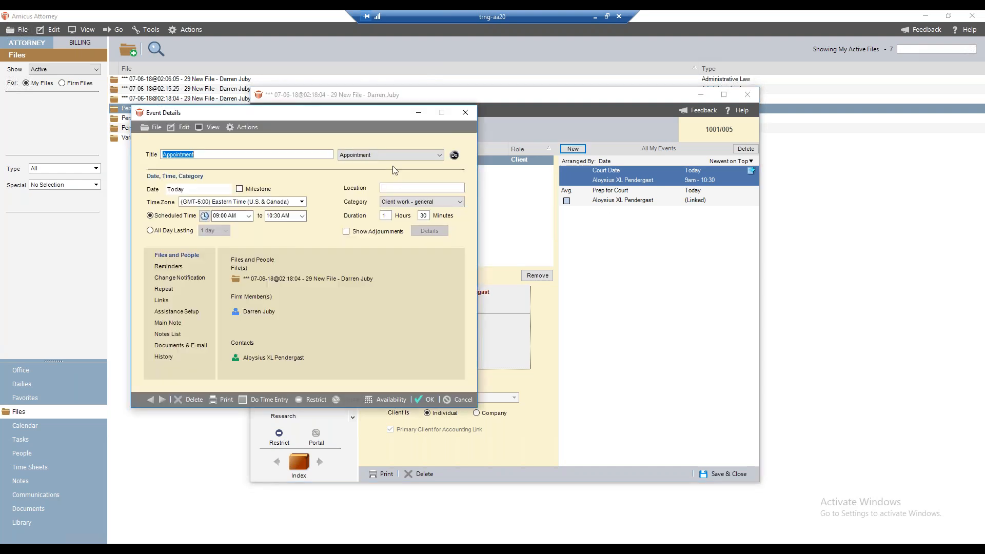
{"action": "left_click", "coordinate": [421, 154]}
{"action": "left_click", "coordinate": [380, 176]}
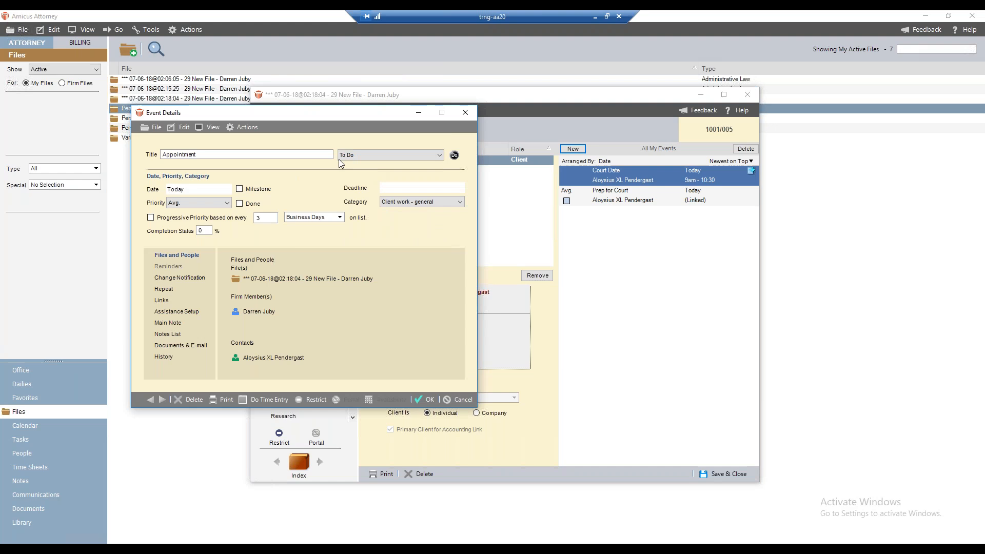
{"action": "left_click", "coordinate": [307, 152]}
{"action": "type", "text": "Follow-p"}
{"action": "key", "text": "BackSpace"}
{"action": "type", "text": "Up with Client"}
Step: Add a link to the Follow-Up with Client event, saving its changes and selecting Court Date as the event to link to
{"action": "left_click", "coordinate": [162, 300]}
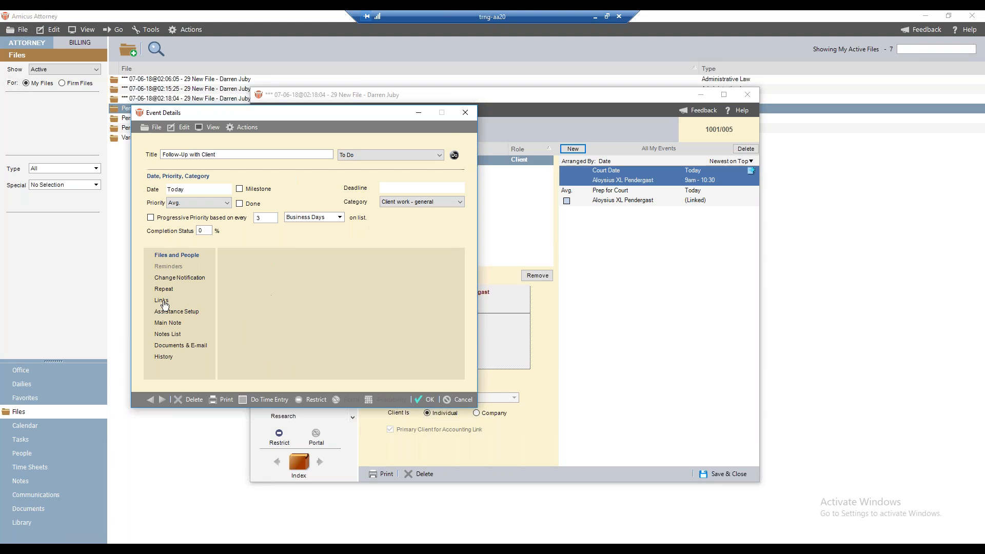
{"action": "left_click", "coordinate": [262, 262]}
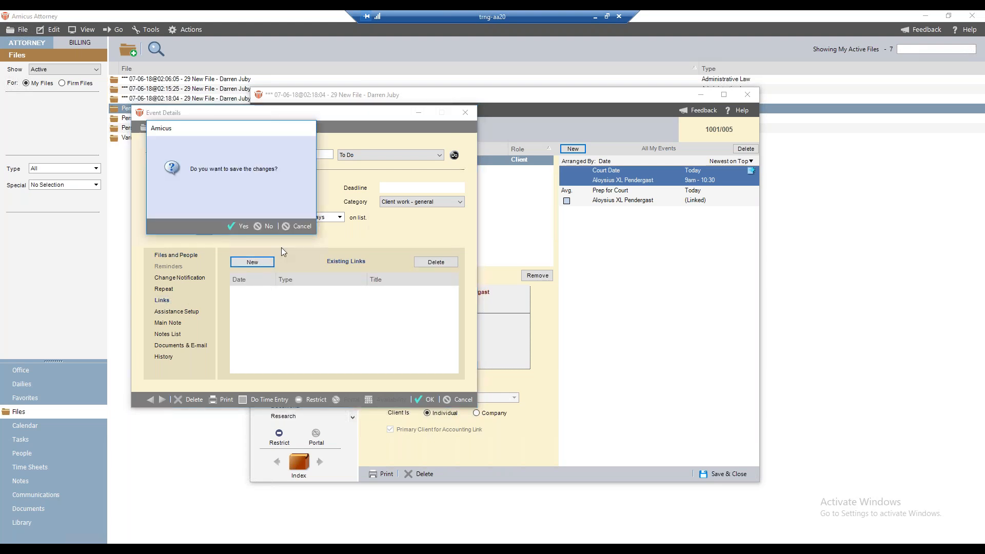
{"action": "left_click", "coordinate": [240, 226]}
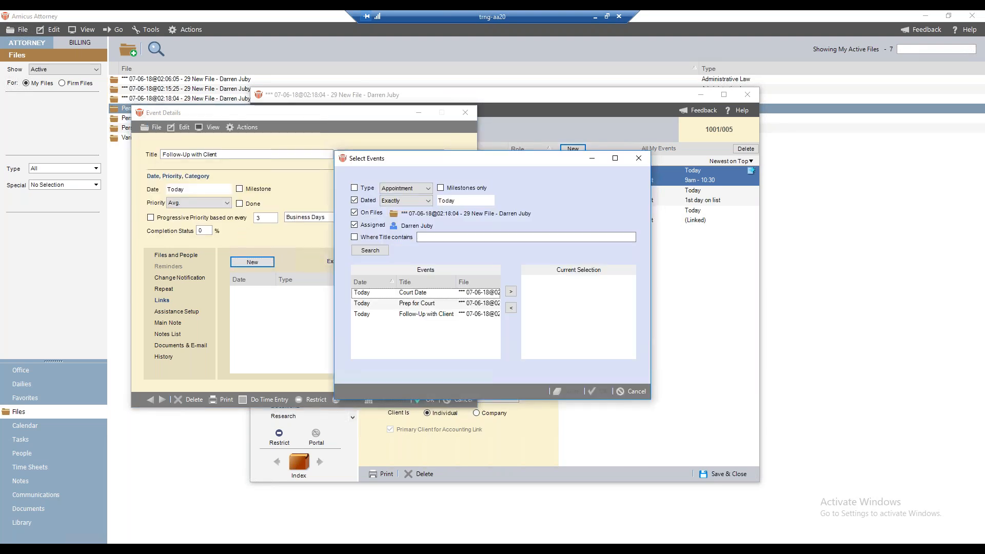
{"action": "left_click", "coordinate": [403, 295]}
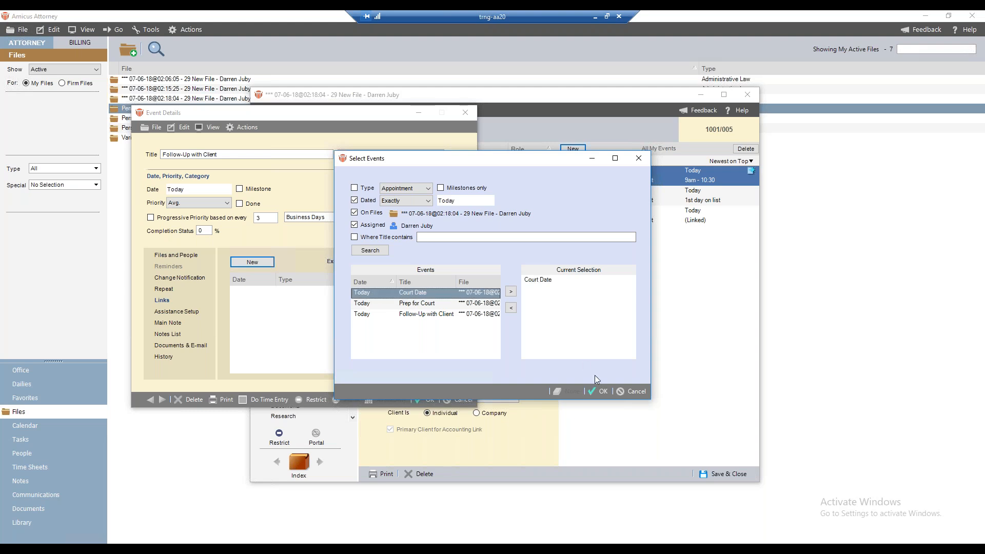
{"action": "left_click", "coordinate": [604, 392]}
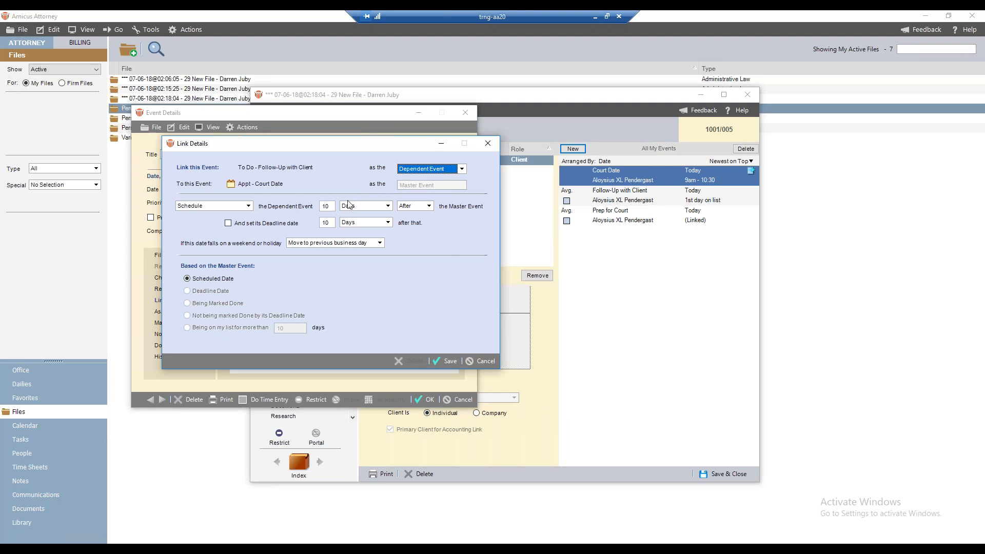
Step: Schedule Follow-Up with Client 3 days after the master event with its deadline 10 days after that, and save the link and event
{"action": "double_click", "coordinate": [331, 205]}
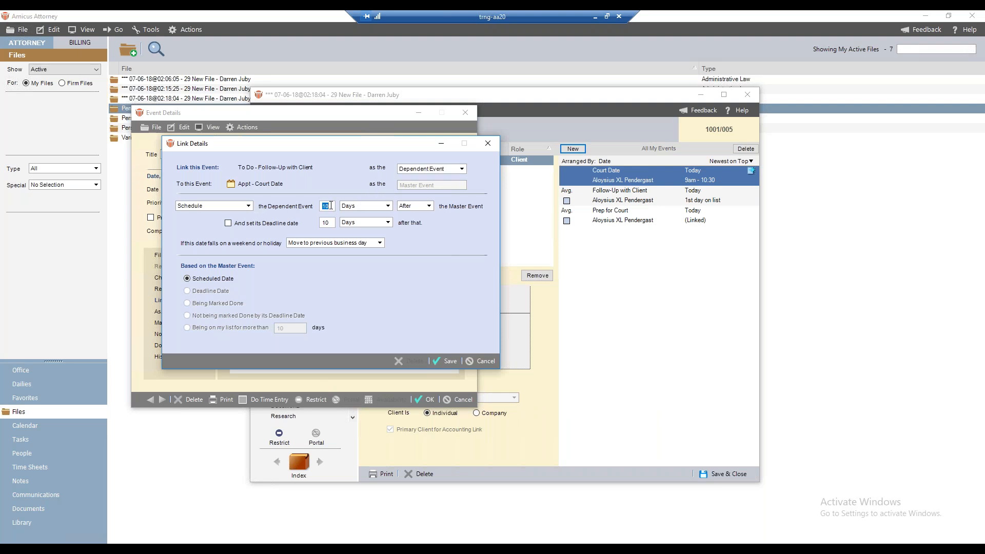
{"action": "type", "text": "3"}
{"action": "left_click", "coordinate": [230, 224]}
{"action": "left_click", "coordinate": [444, 362]}
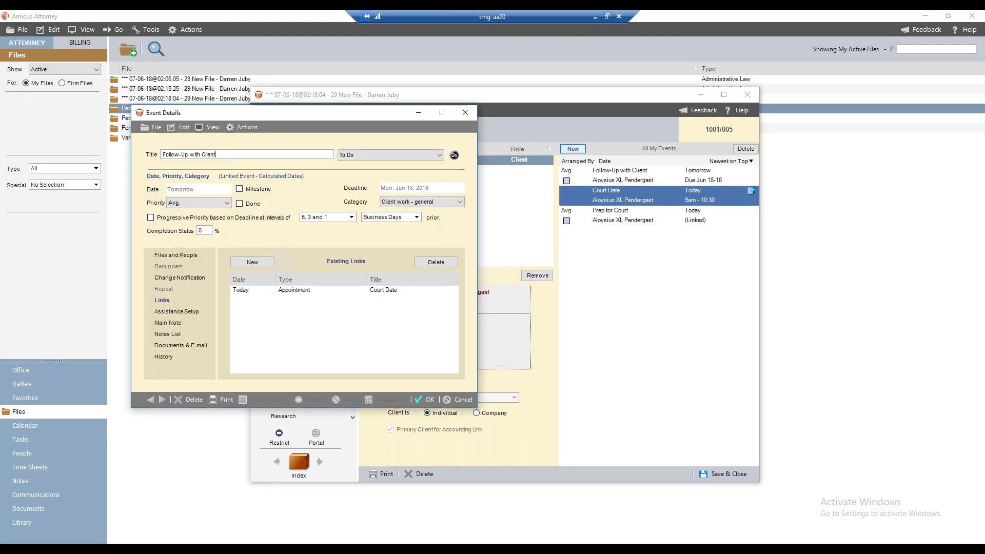
{"action": "left_click", "coordinate": [429, 399]}
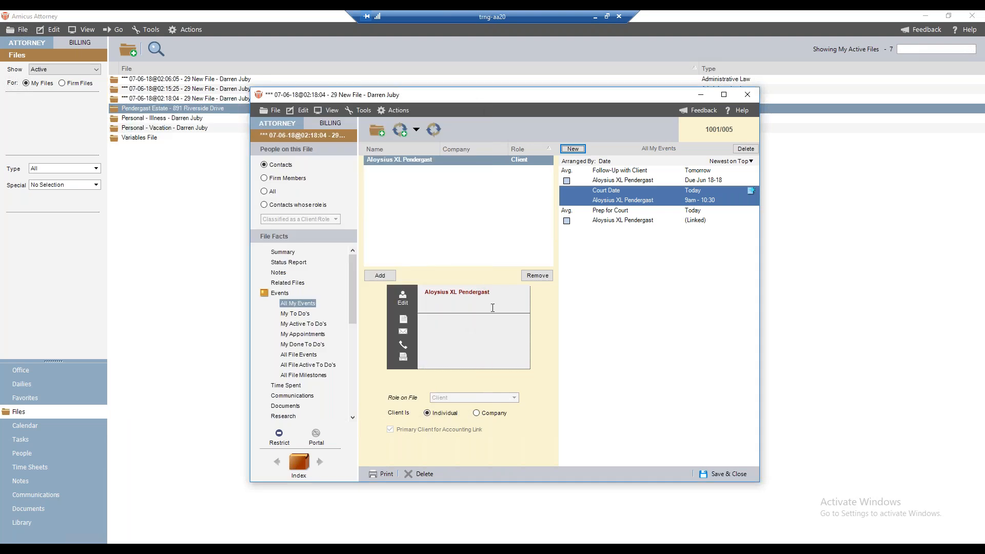
Step: Create another To Do event with the default title on the file and start a new link for it, saving its changes
{"action": "left_click", "coordinate": [579, 152]}
{"action": "left_click", "coordinate": [418, 203]}
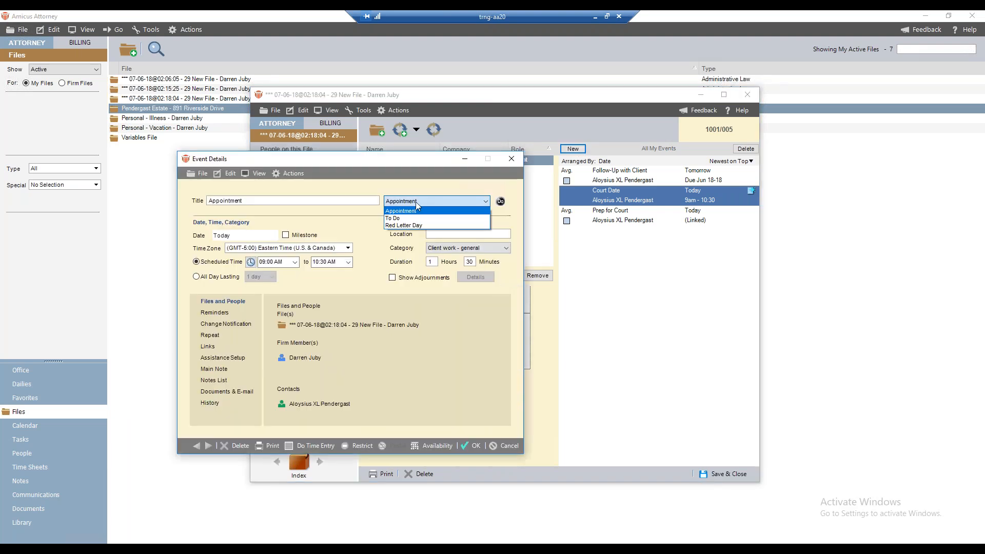
{"action": "left_click", "coordinate": [410, 220]}
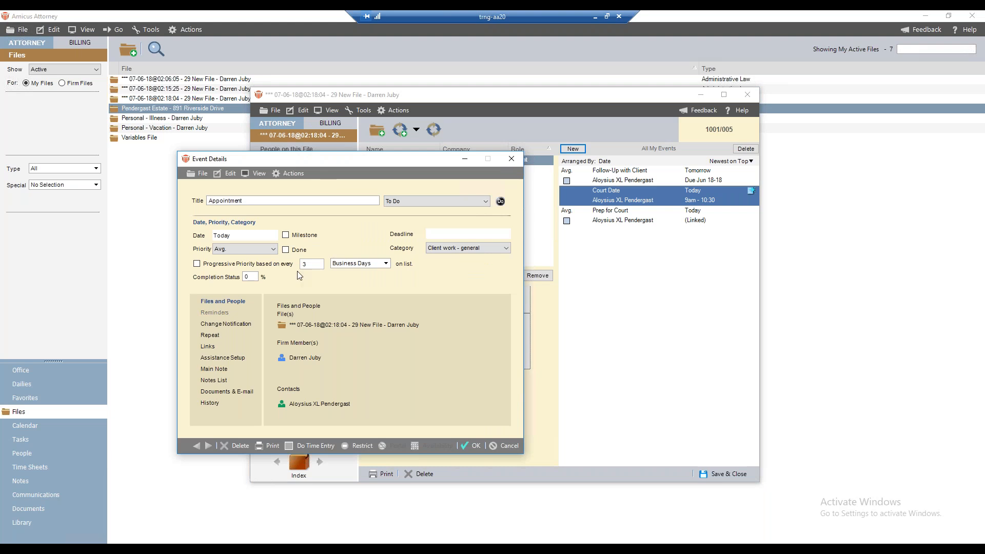
{"action": "left_click", "coordinate": [209, 347]}
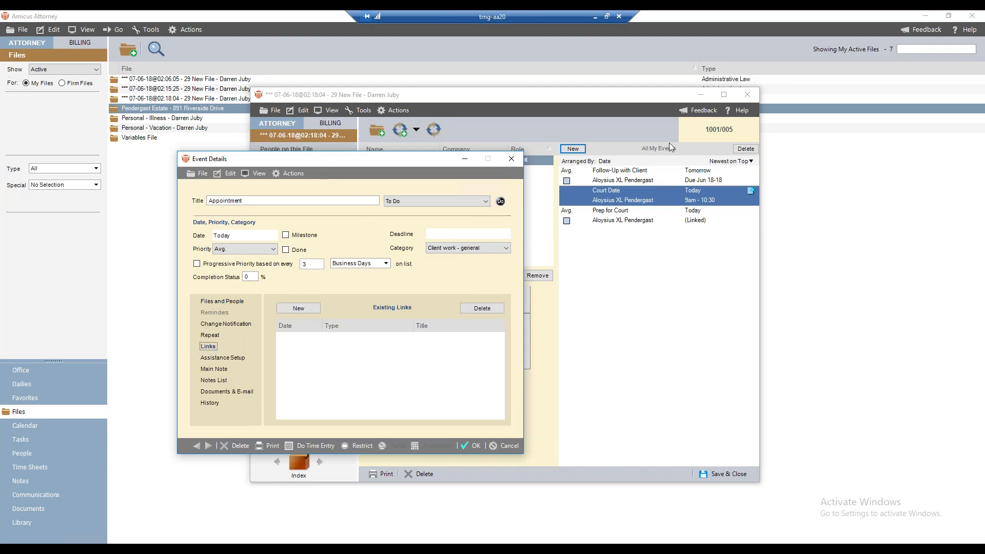
{"action": "left_click", "coordinate": [314, 308]}
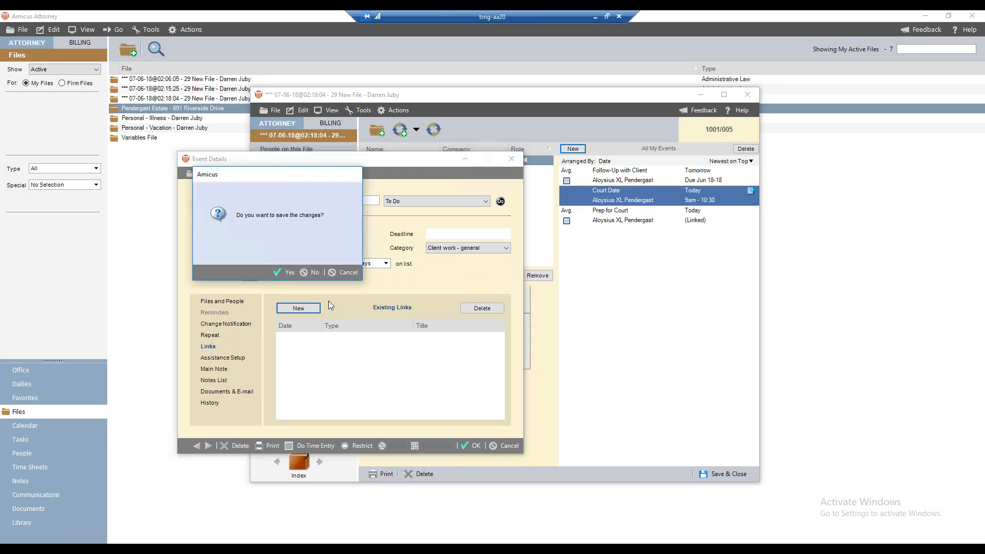
{"action": "left_click", "coordinate": [288, 273]}
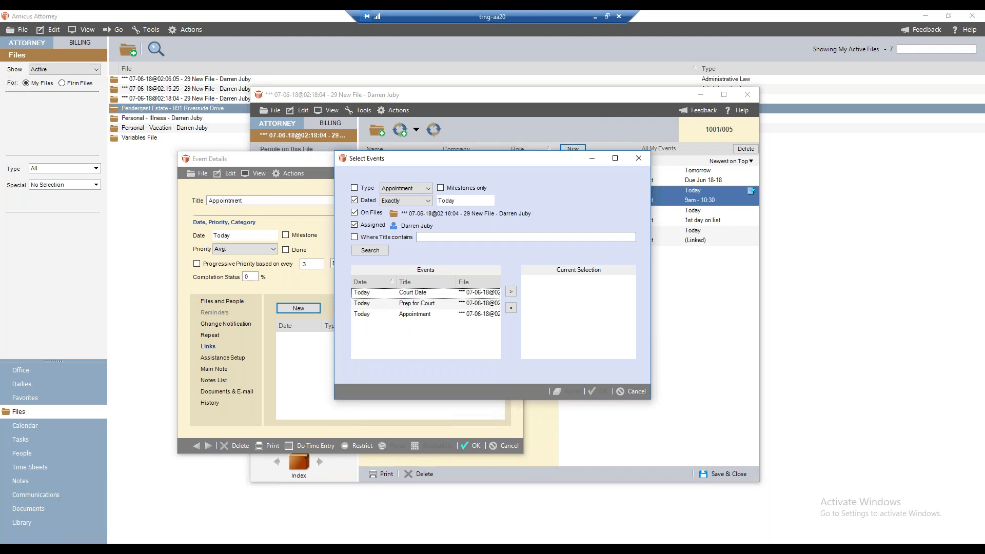
Step: Filter the events available for linking to the To Do type and run the search
{"action": "left_click", "coordinate": [355, 199]}
{"action": "left_click", "coordinate": [354, 188]}
{"action": "left_click", "coordinate": [405, 188]}
{"action": "left_click", "coordinate": [406, 206]}
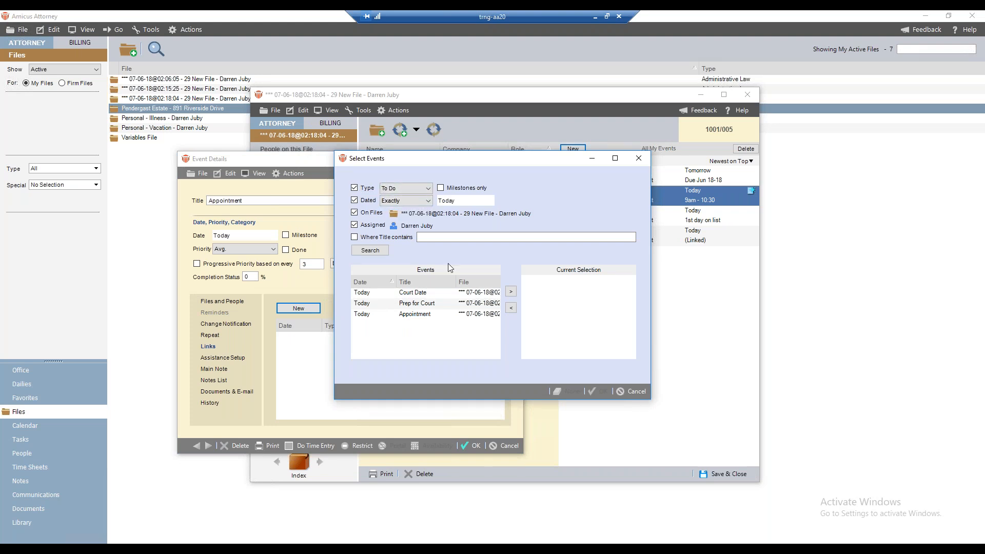
{"action": "left_click", "coordinate": [369, 251]}
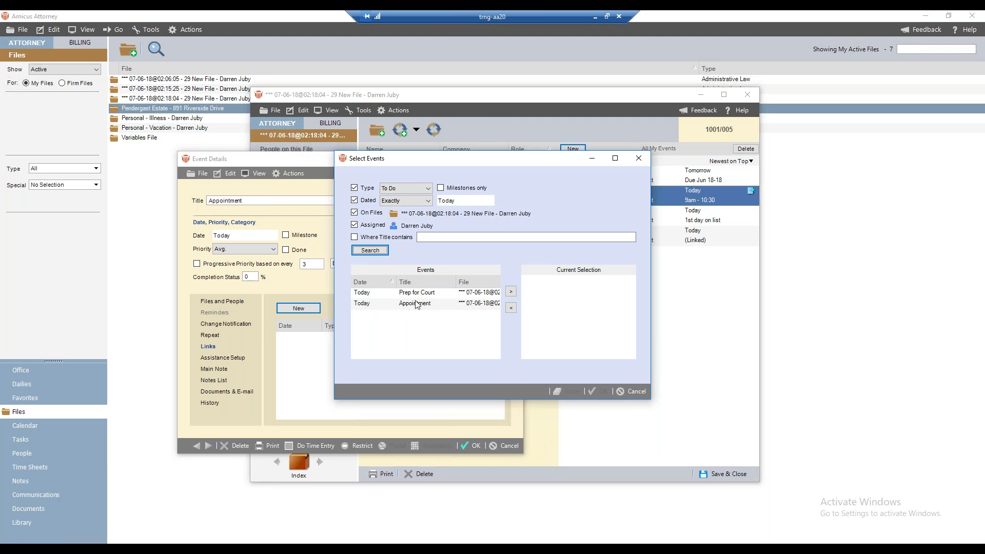
{"action": "left_click_drag", "start_coordinate": [436, 163], "coordinate": [321, 177]}
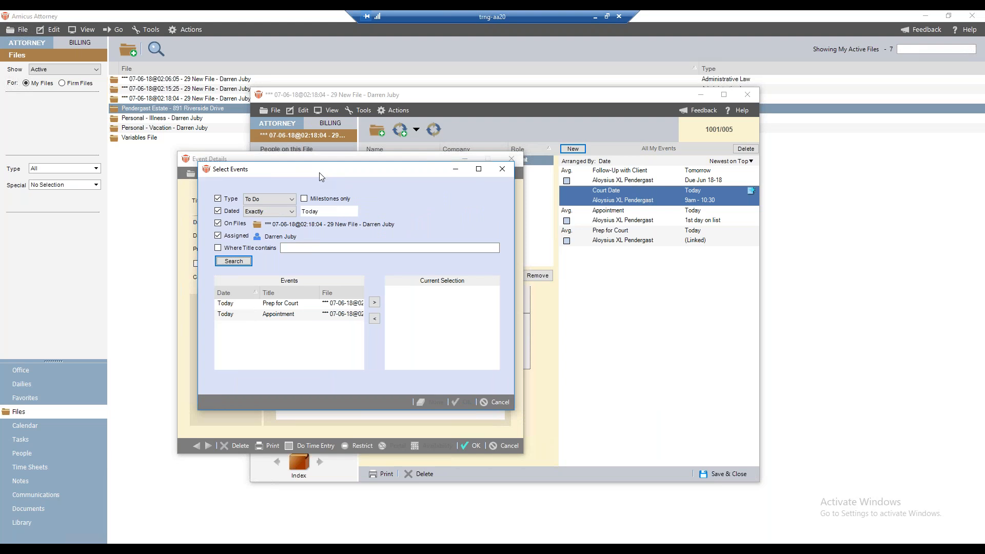
{"action": "left_click_drag", "start_coordinate": [320, 173], "coordinate": [441, 247]}
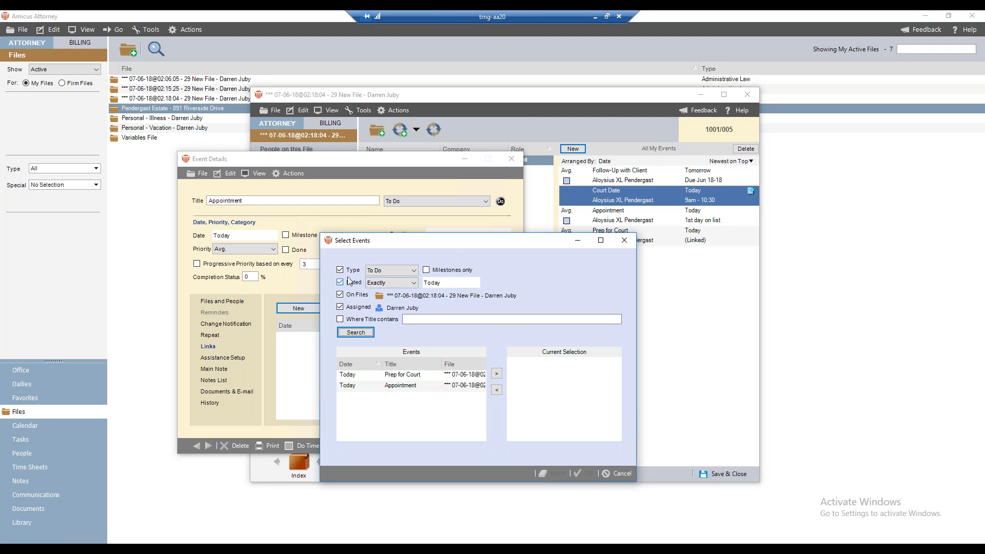
Step: Try to link the Appointment To Do to the listed Appointment event instead of Prep for Court, and close the event details
{"action": "double_click", "coordinate": [402, 378]}
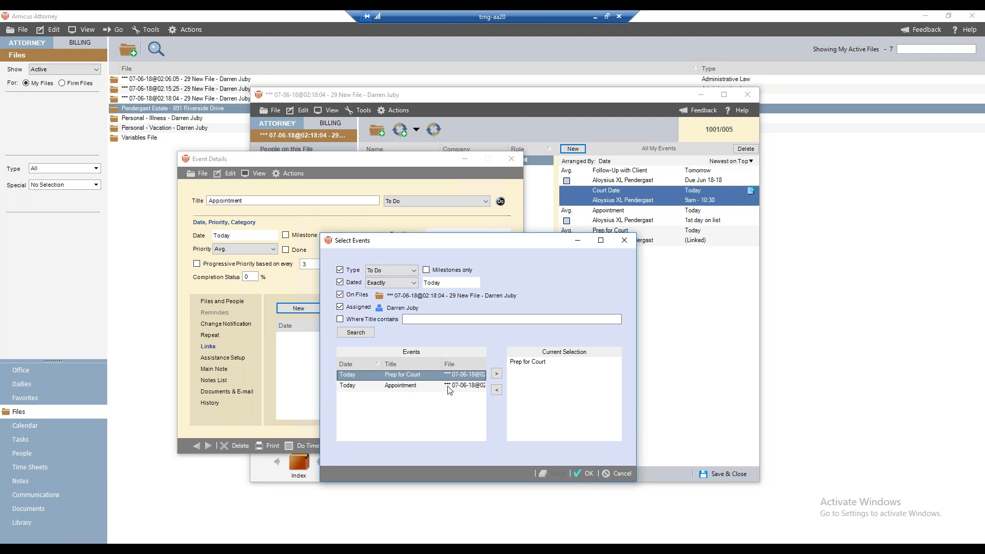
{"action": "left_click", "coordinate": [400, 385]}
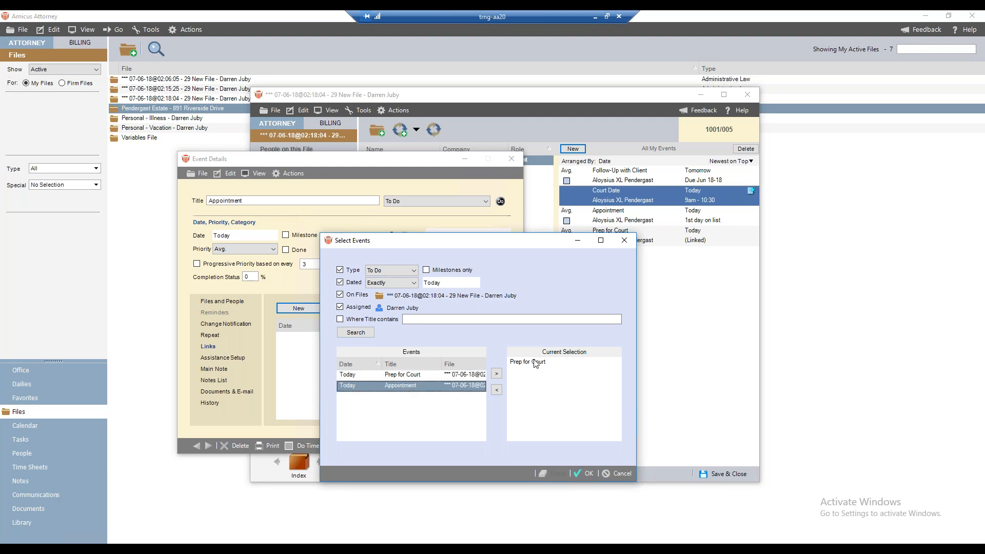
{"action": "left_click", "coordinate": [533, 362]}
{"action": "left_click", "coordinate": [497, 390]}
{"action": "double_click", "coordinate": [413, 383]}
{"action": "left_click", "coordinate": [584, 473]}
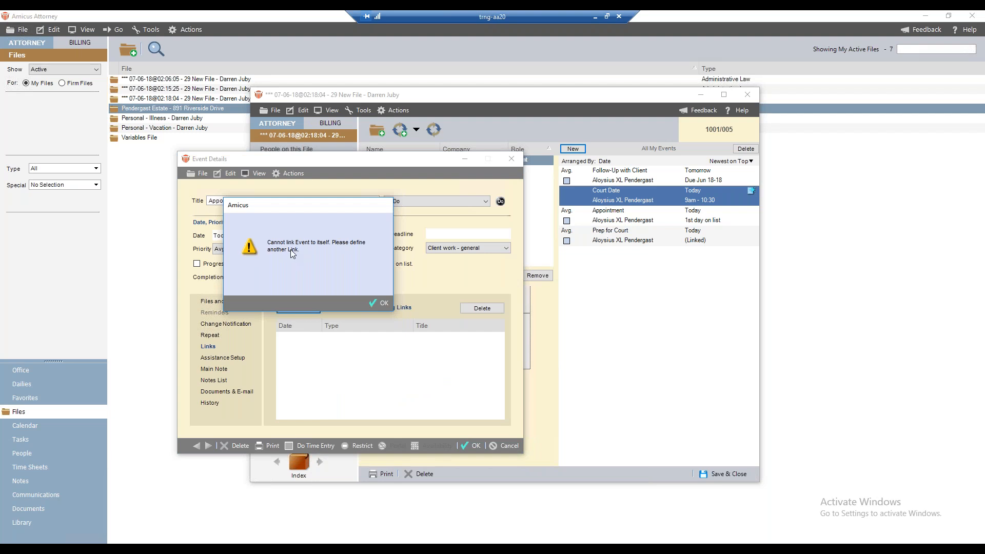
{"action": "left_click", "coordinate": [380, 303]}
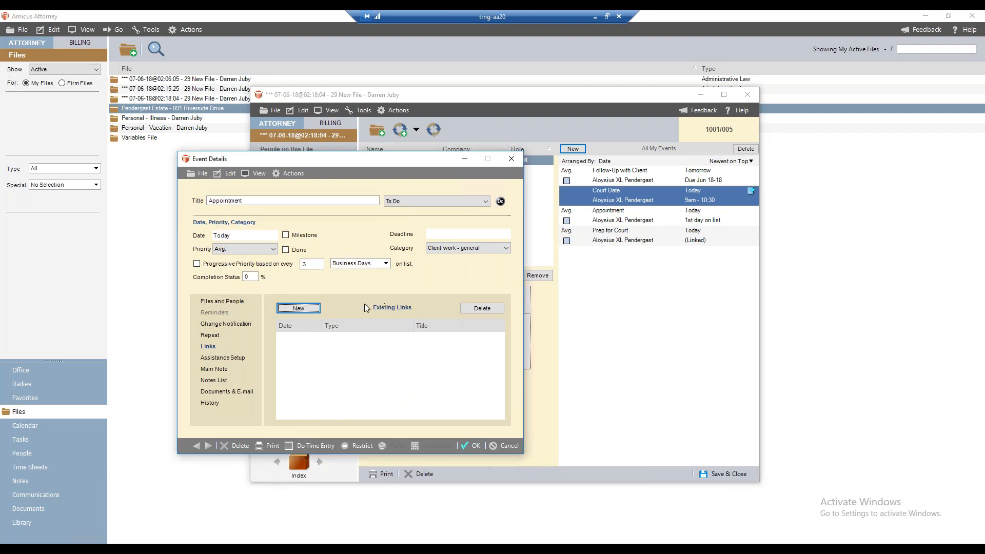
{"action": "left_click", "coordinate": [509, 445]}
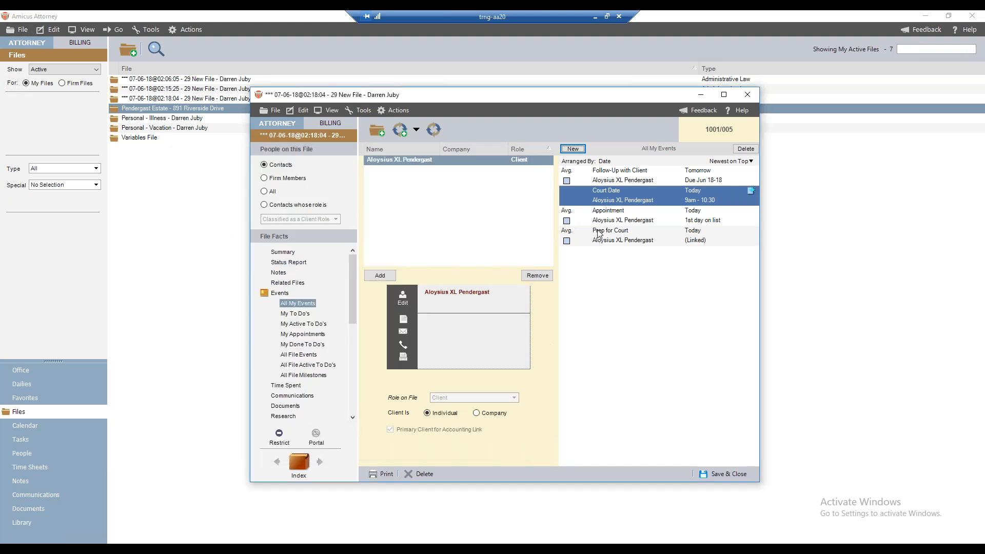
Step: Open the Follow-Up with Client event and add a new link from it to the Appointment To Do
{"action": "double_click", "coordinate": [621, 179]}
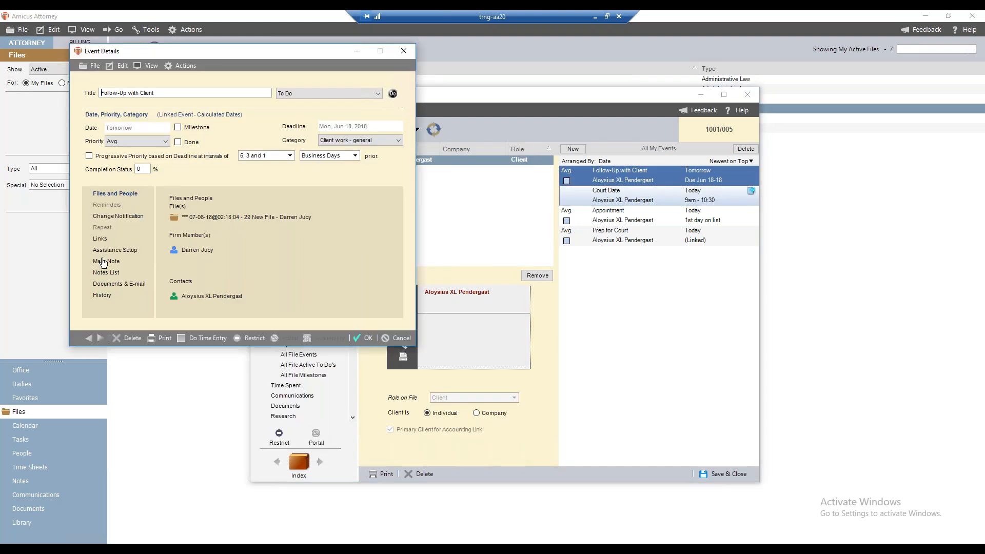
{"action": "left_click", "coordinate": [101, 239]}
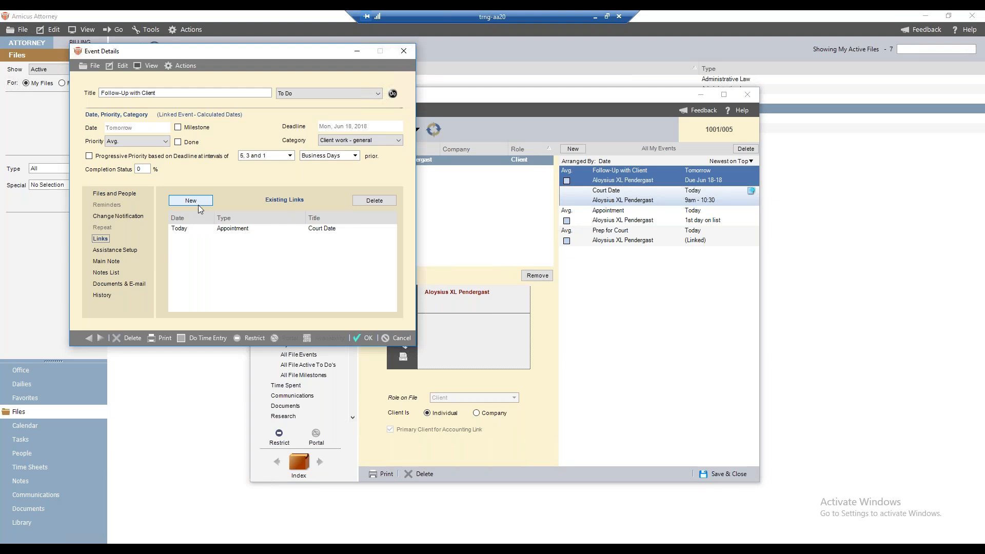
{"action": "left_click", "coordinate": [229, 231]}
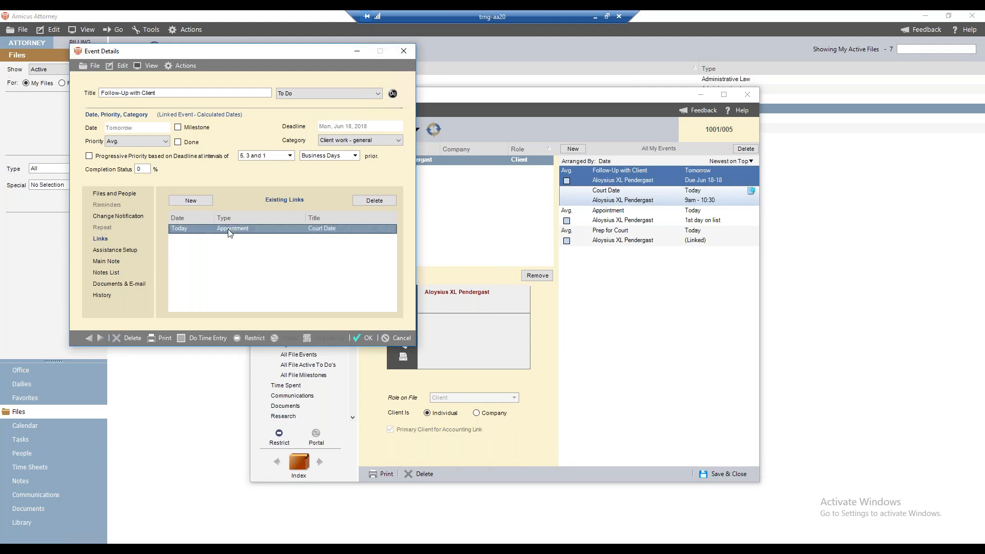
{"action": "left_click", "coordinate": [191, 200]}
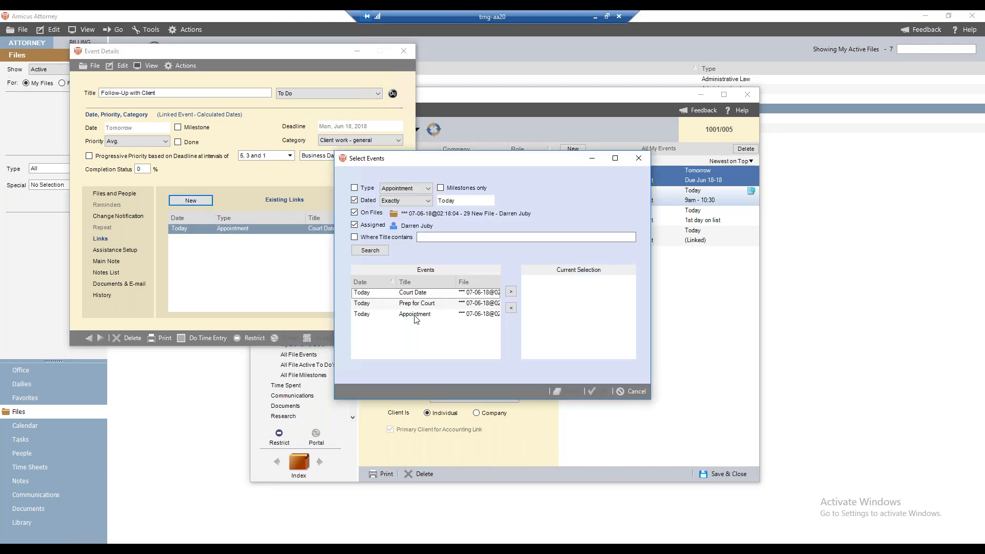
{"action": "double_click", "coordinate": [416, 315]}
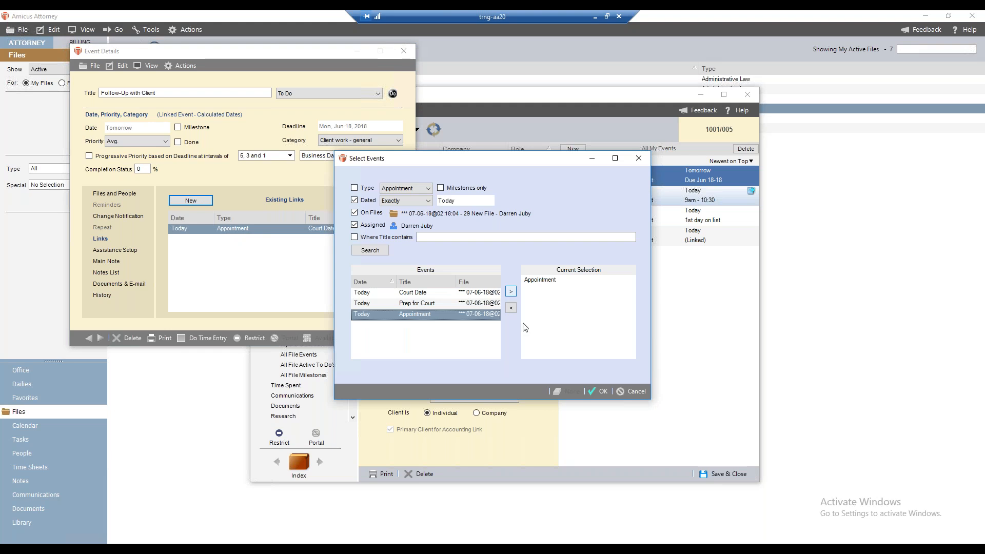
{"action": "left_click", "coordinate": [599, 392]}
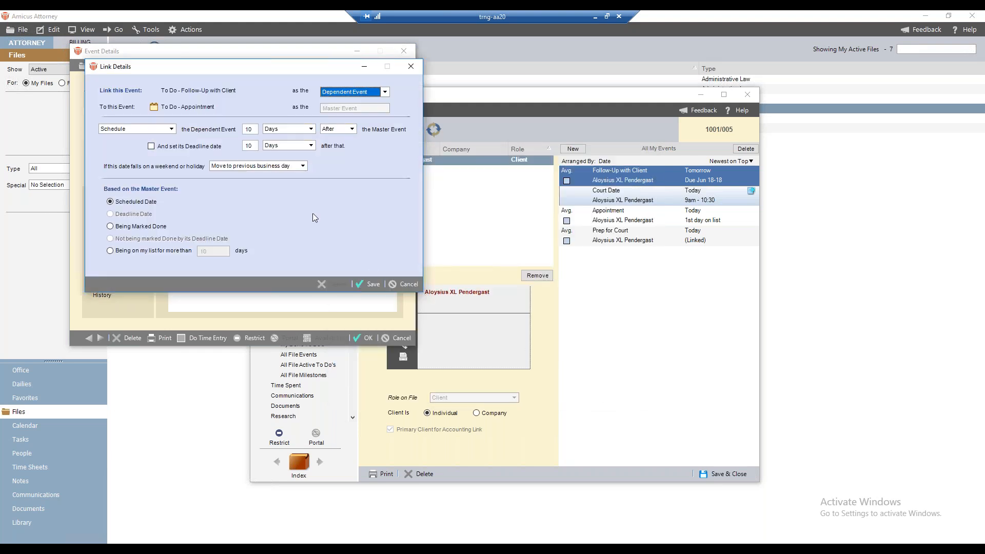
Step: Make Follow-Up with Client the master event, schedule Appointment 1 day after it is marked done, and save the link and event
{"action": "left_click", "coordinate": [380, 95]}
{"action": "left_click", "coordinate": [358, 103]}
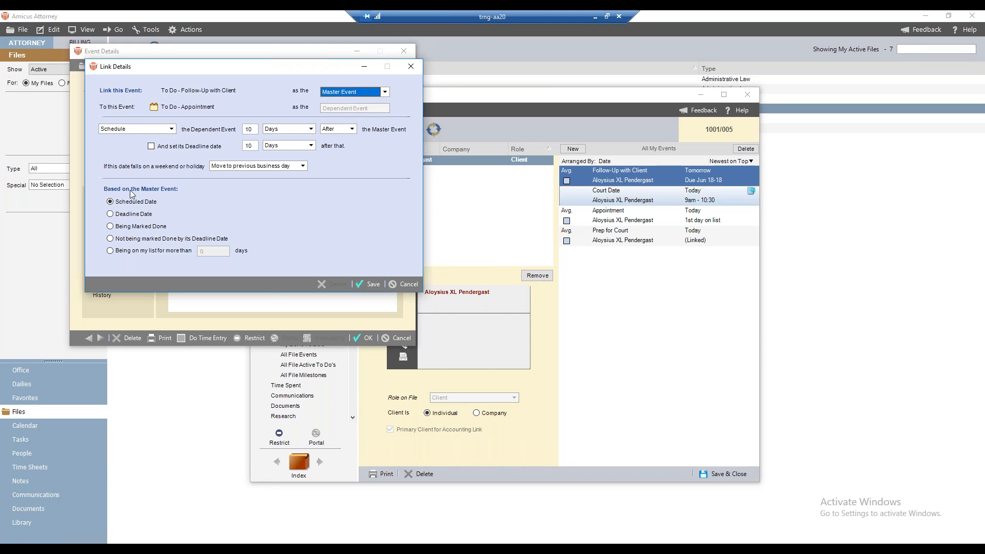
{"action": "left_click", "coordinate": [124, 227]}
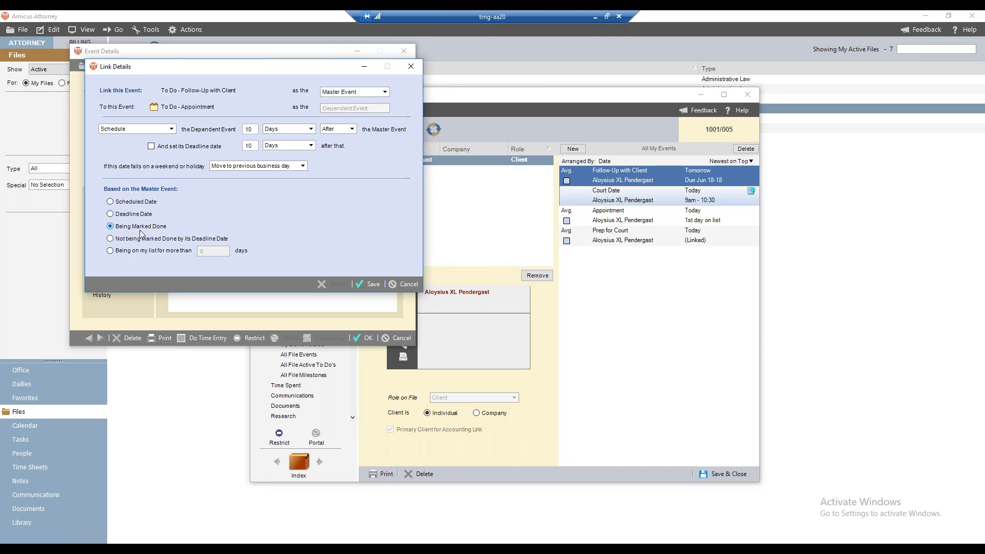
{"action": "double_click", "coordinate": [256, 129]}
{"action": "type", "text": "1"}
{"action": "left_click", "coordinate": [367, 284]}
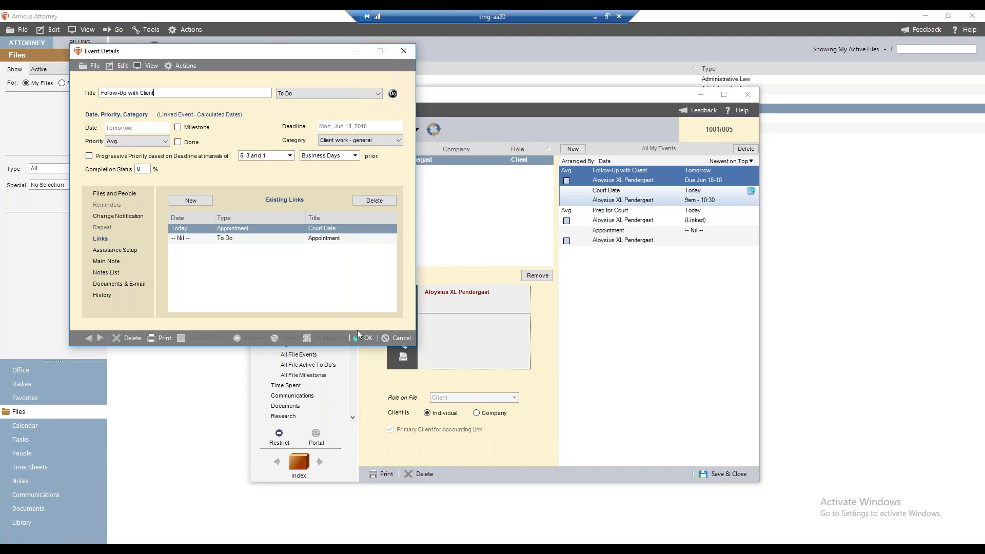
{"action": "left_click", "coordinate": [365, 338]}
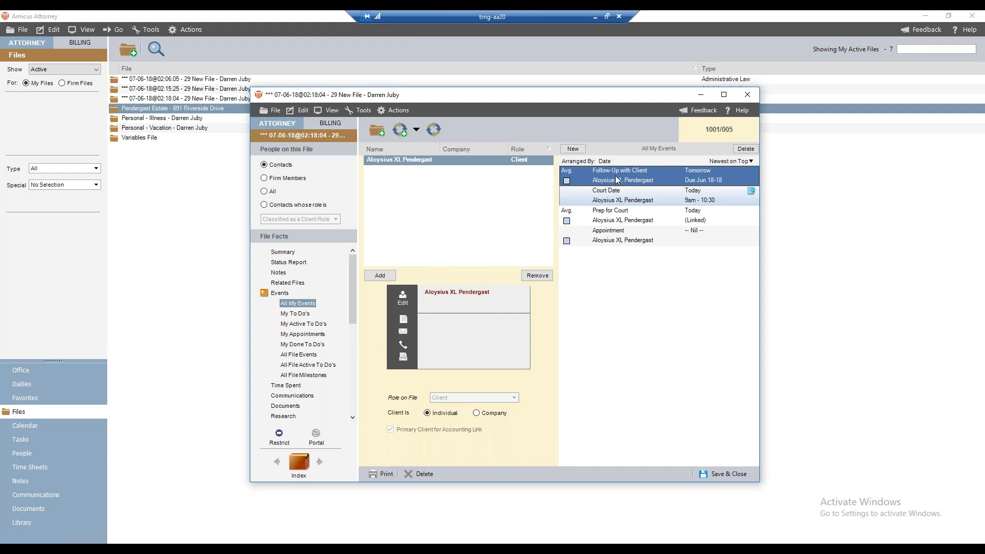
Step: Create a precedent named Test 3 from all the events on the file, with firm member assignment same as original
{"action": "left_click", "coordinate": [619, 239], "text": "shift"}
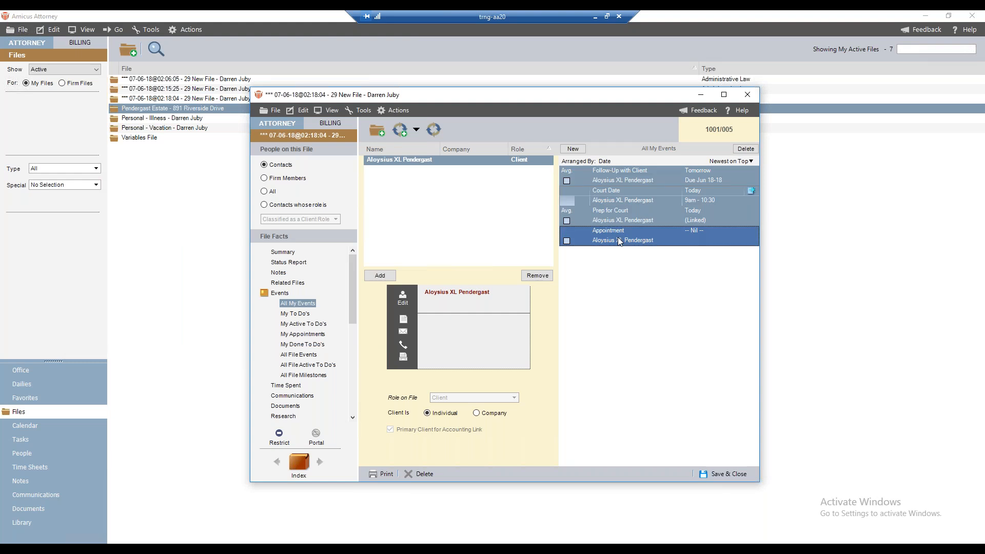
{"action": "left_click", "coordinate": [417, 131]}
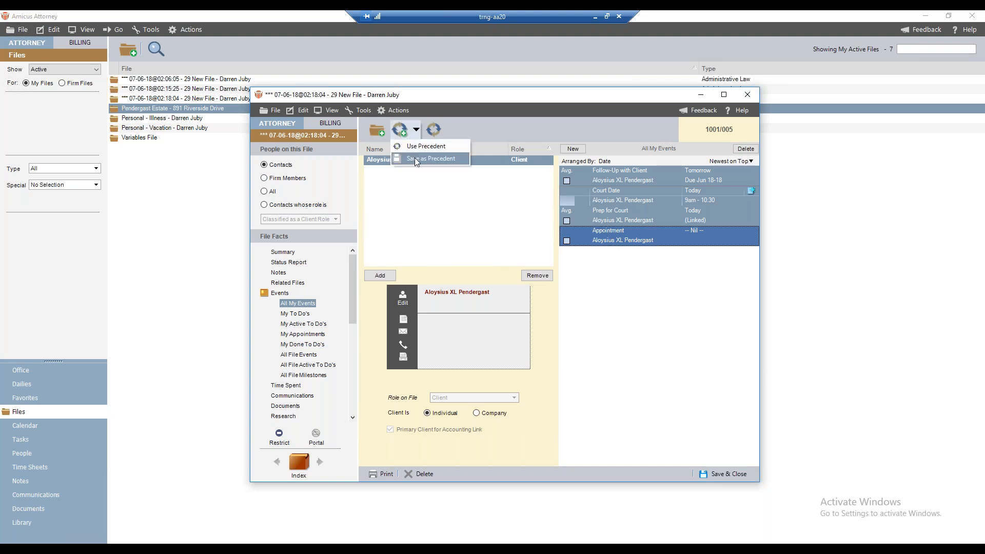
{"action": "left_click", "coordinate": [415, 158]}
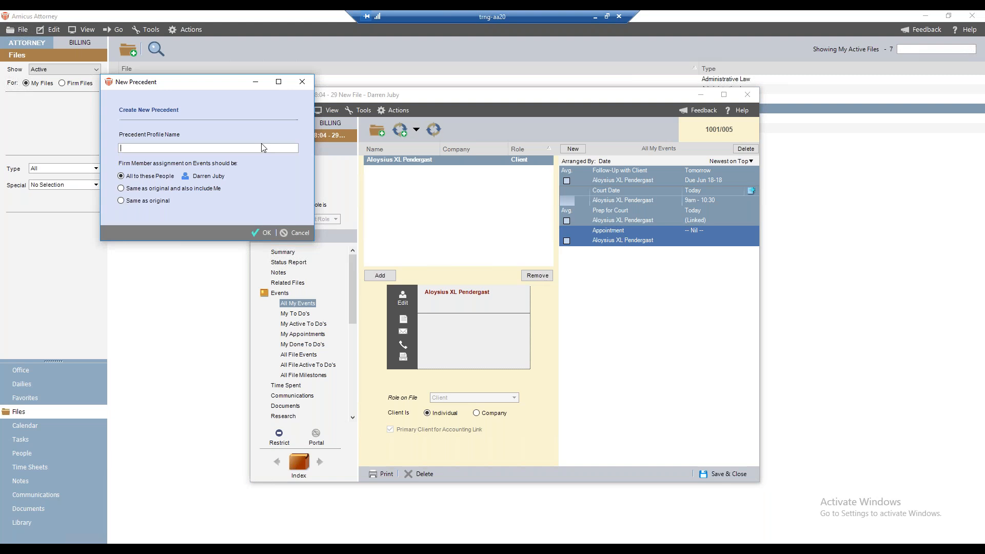
{"action": "type", "text": "Test 3"}
{"action": "left_click", "coordinate": [154, 203]}
{"action": "left_click", "coordinate": [261, 233]}
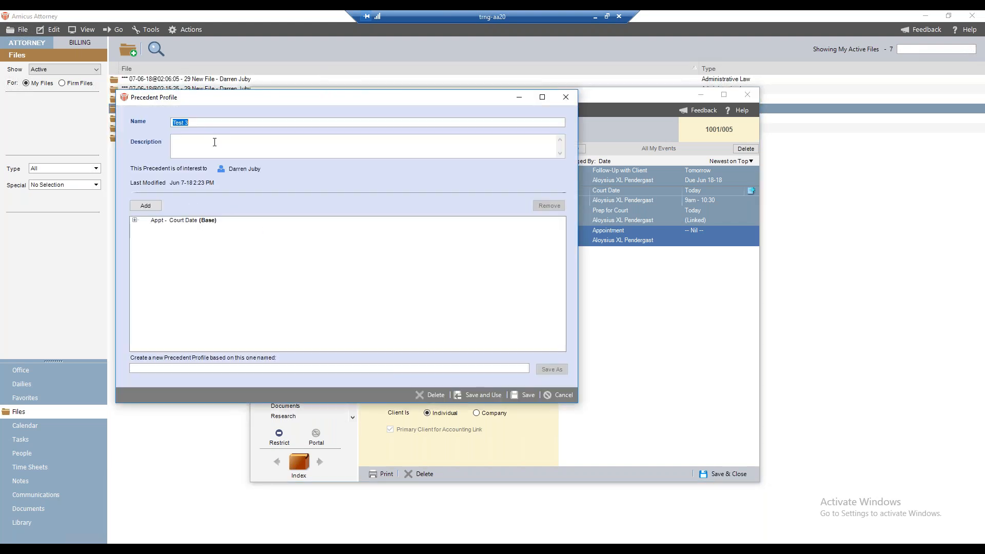
Step: Expand the Court Date base event and its Follow-Up with Client branch in the precedent profile, and save the profile
{"action": "left_click", "coordinate": [135, 221]}
{"action": "left_click", "coordinate": [145, 236]}
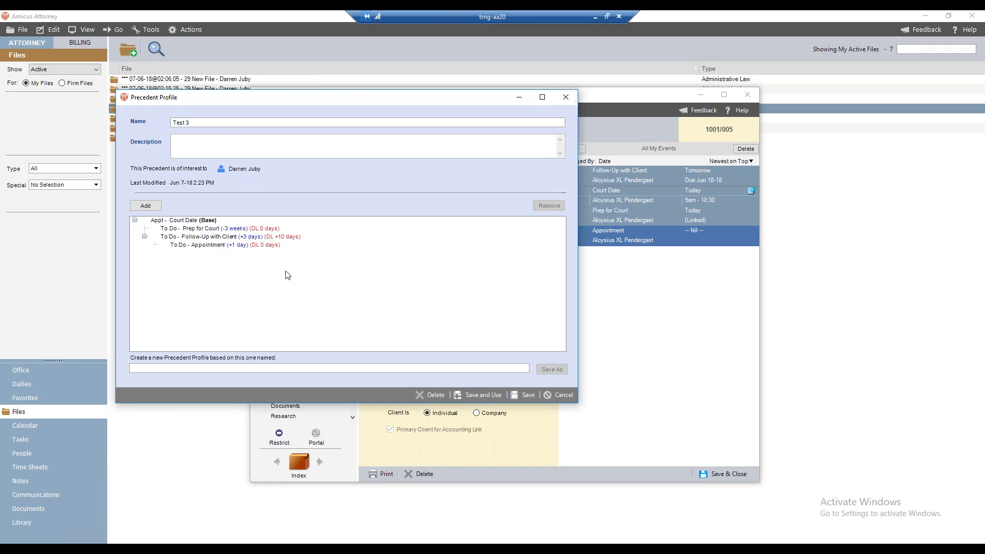
{"action": "left_click", "coordinate": [525, 394]}
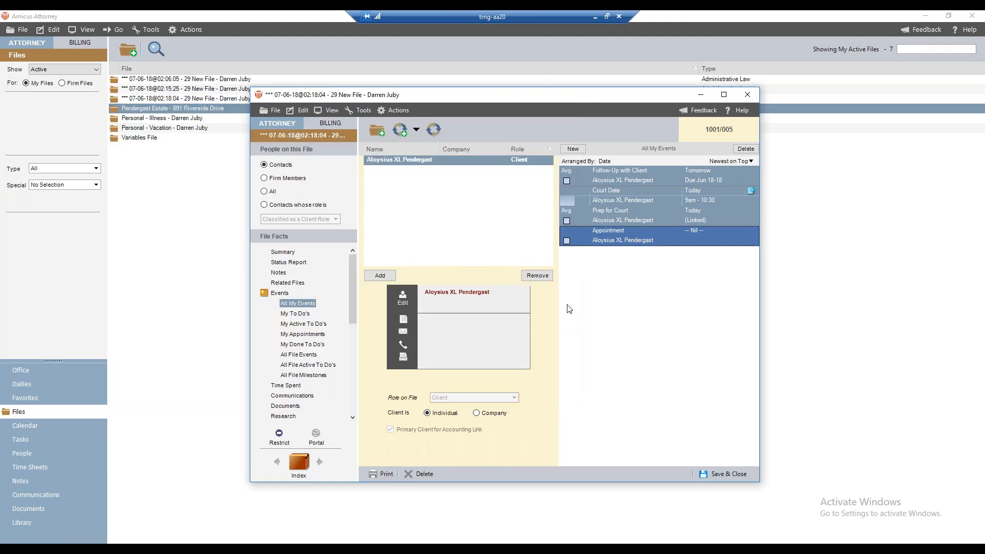
Step: Check the Test 3 entry among the precedents available for the file, and leave the selection without applying it
{"action": "left_click", "coordinate": [416, 130]}
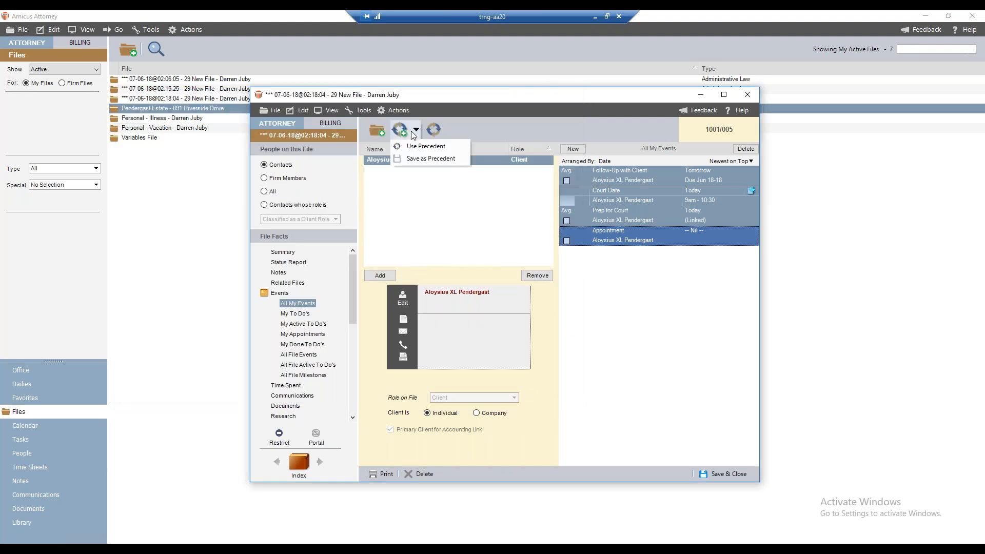
{"action": "left_click", "coordinate": [416, 147]}
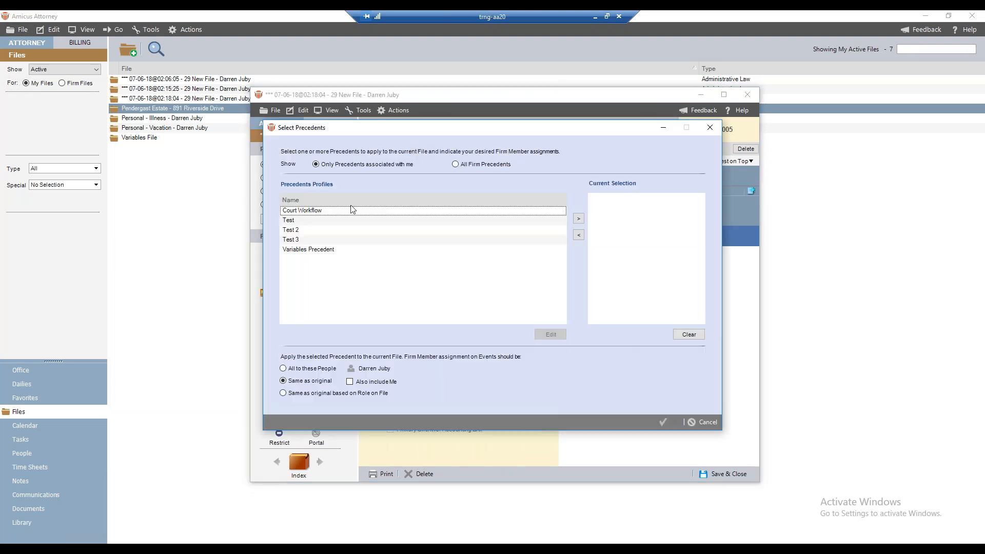
{"action": "left_click", "coordinate": [299, 241]}
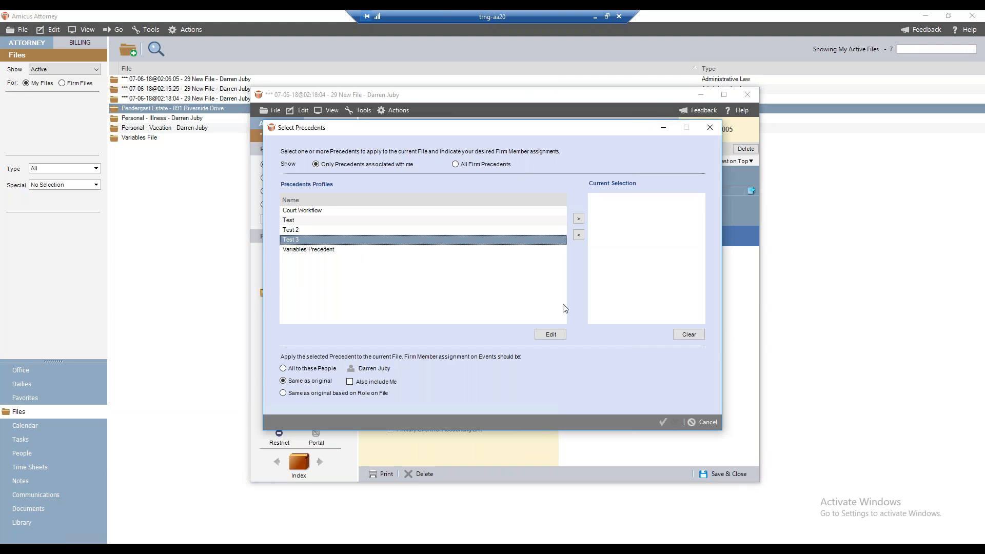
{"action": "left_click", "coordinate": [702, 422]}
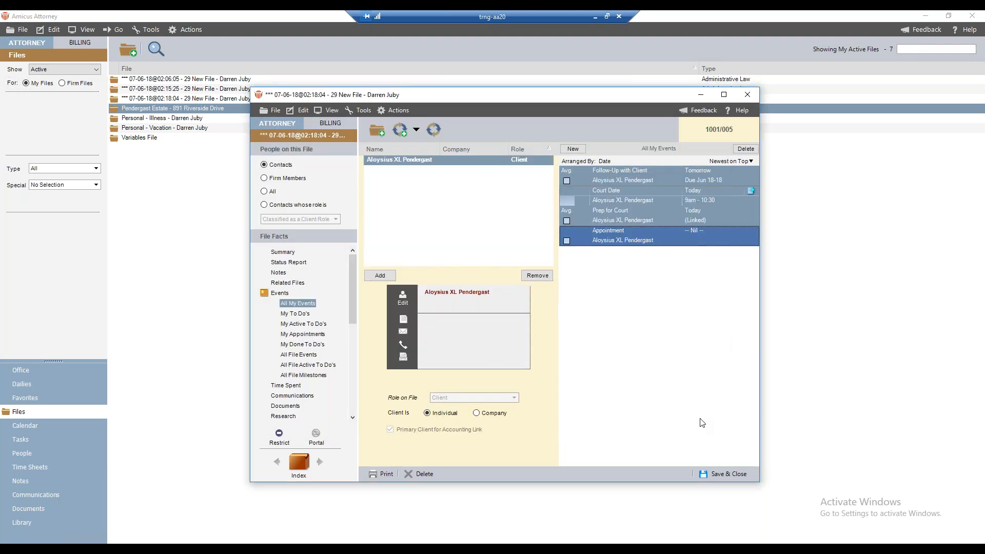